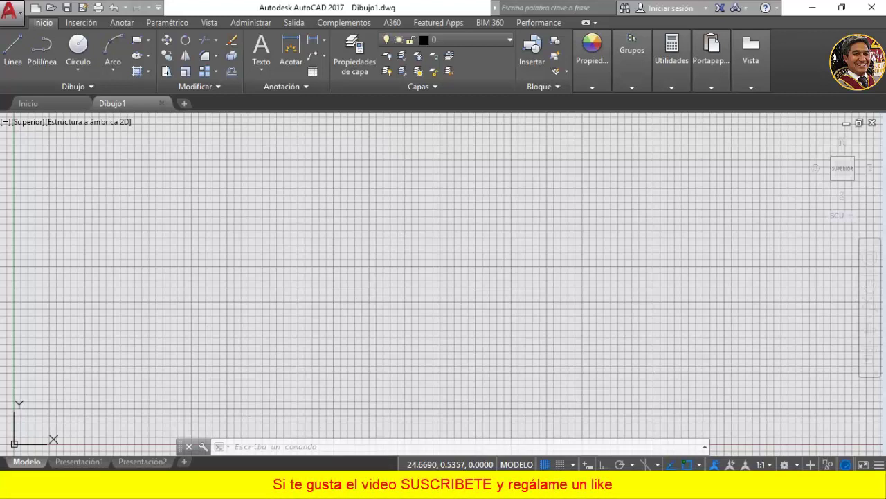
- Bring up the Ejercicio 14.png bracket reference drawing in Paint
{"action": "key", "text": "alt+Tab"}
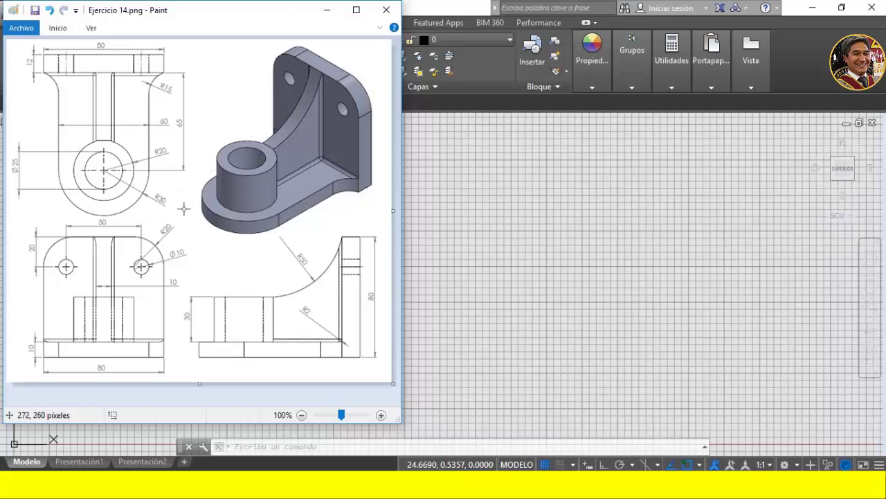
- Return to the empty Dibujo1 drawing in AutoCAD
{"action": "left_click", "coordinate": [475, 297]}
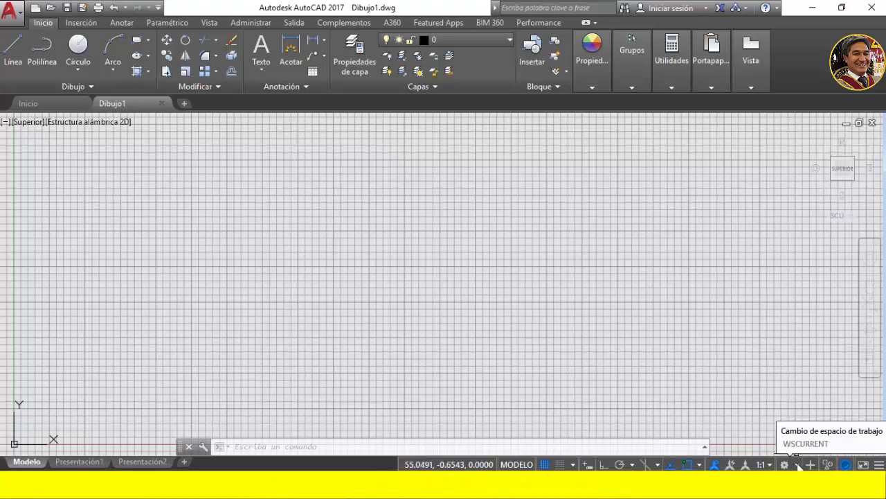
- Switch the workspace to Modelado 3D
{"action": "left_click", "coordinate": [798, 465]}
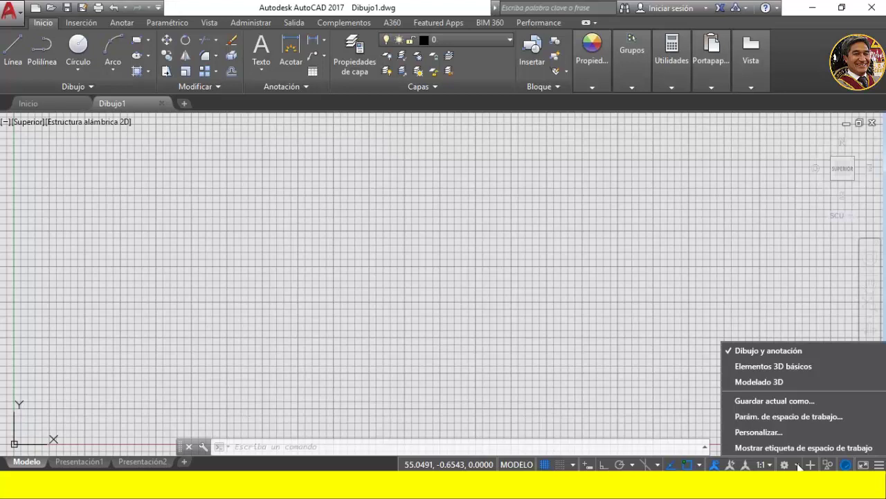
{"action": "left_click", "coordinate": [743, 383]}
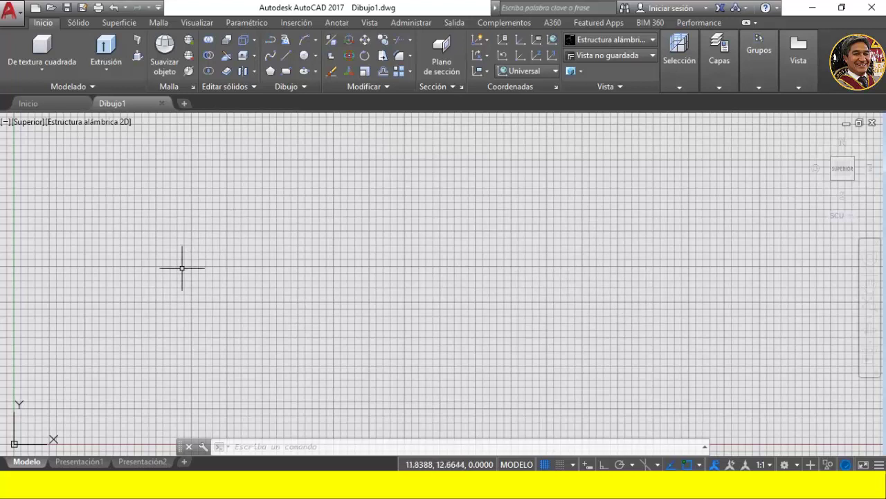
- Split the drawing into two vertical 3D viewports: top view left, SE isometric right
{"action": "left_click", "coordinate": [236, 447]}
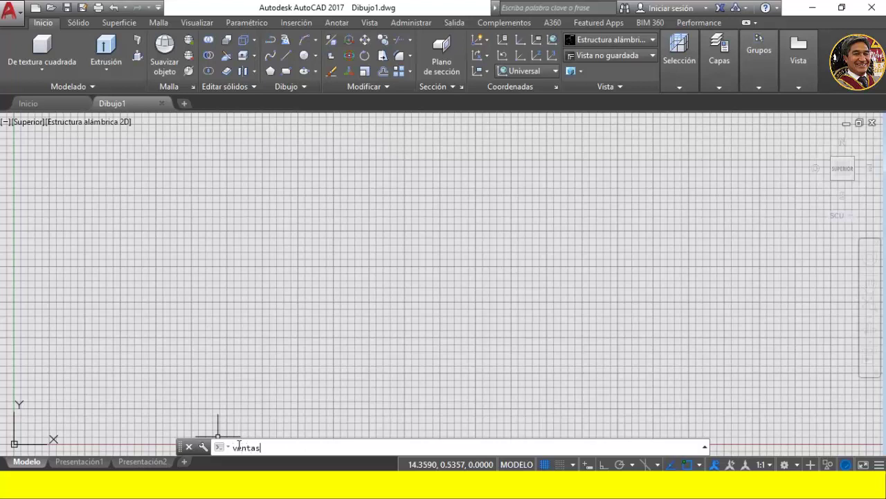
{"action": "key", "text": "Return"}
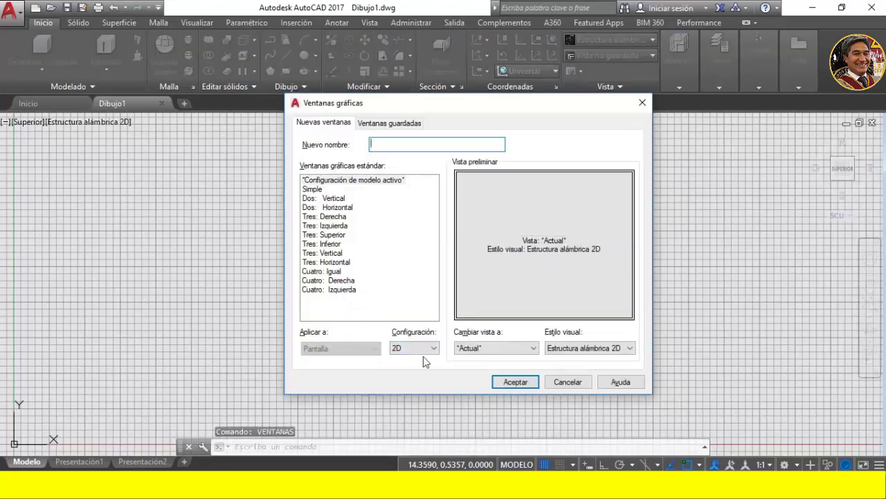
{"action": "left_click", "coordinate": [434, 348]}
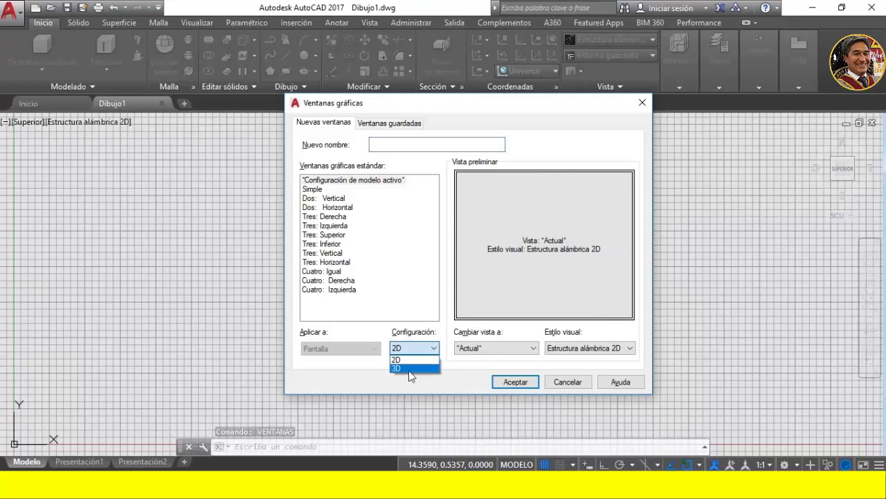
{"action": "left_click", "coordinate": [408, 368]}
{"action": "left_click", "coordinate": [318, 199]}
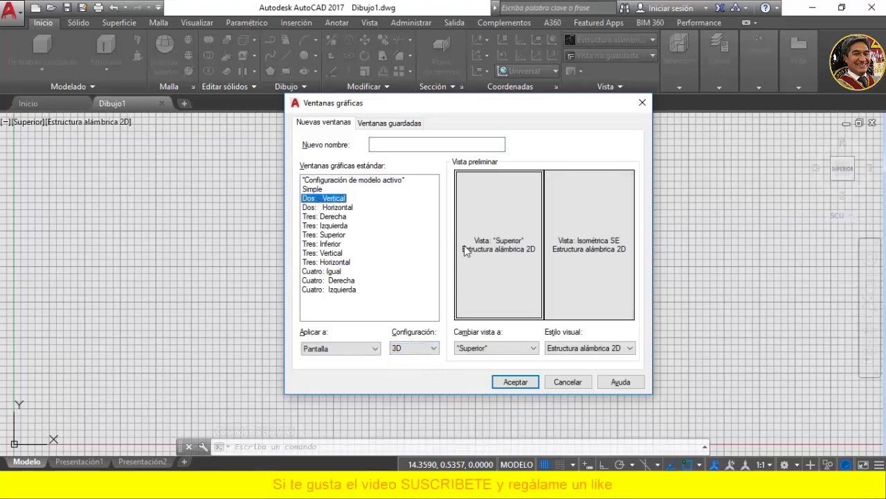
{"action": "left_click", "coordinate": [516, 382]}
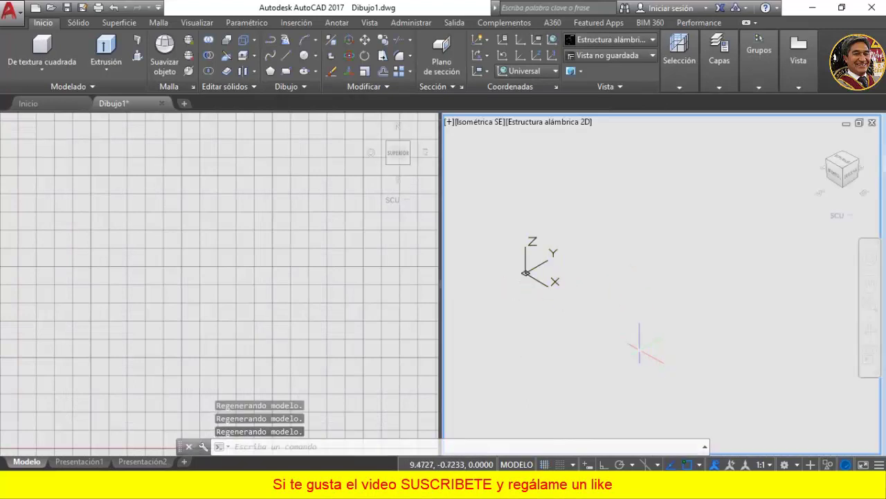
{"action": "left_click", "coordinate": [566, 123]}
- Shade the isometric viewport in Conceptual style and make the top view active
{"action": "left_click", "coordinate": [595, 170]}
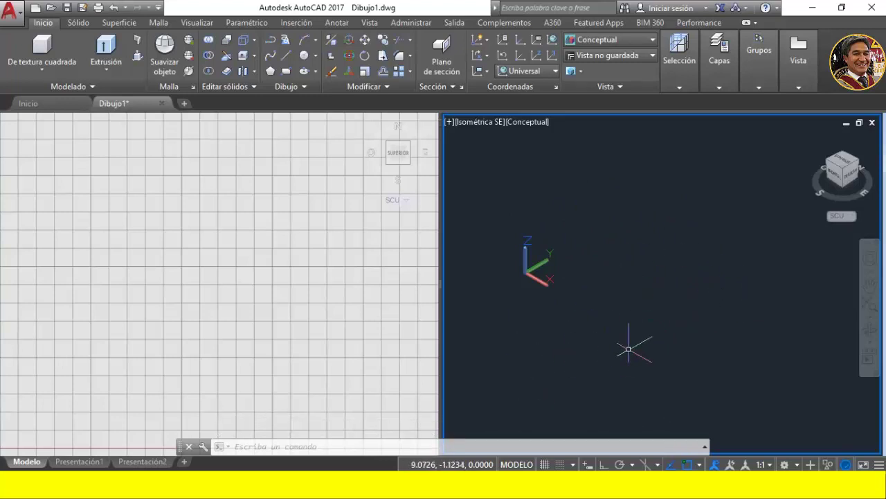
{"action": "left_click", "coordinate": [184, 317]}
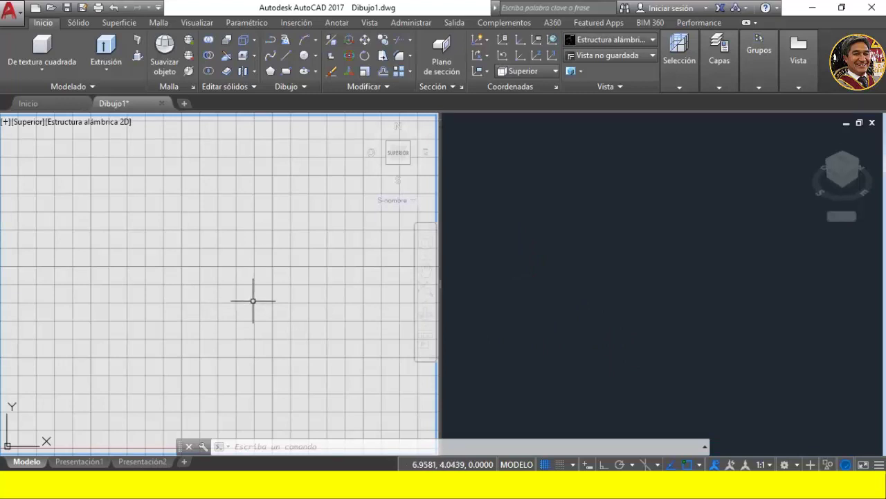
- Draw a 210 by 297 rectangle from 0,0 and fit it in the top view
{"action": "left_click", "coordinate": [286, 71]}
{"action": "type", "text": "0"}
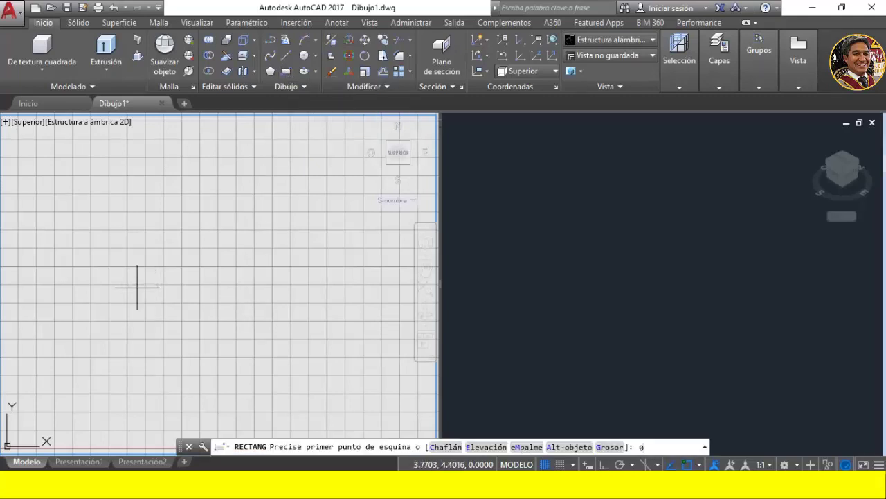
{"action": "key", "text": "Return"}
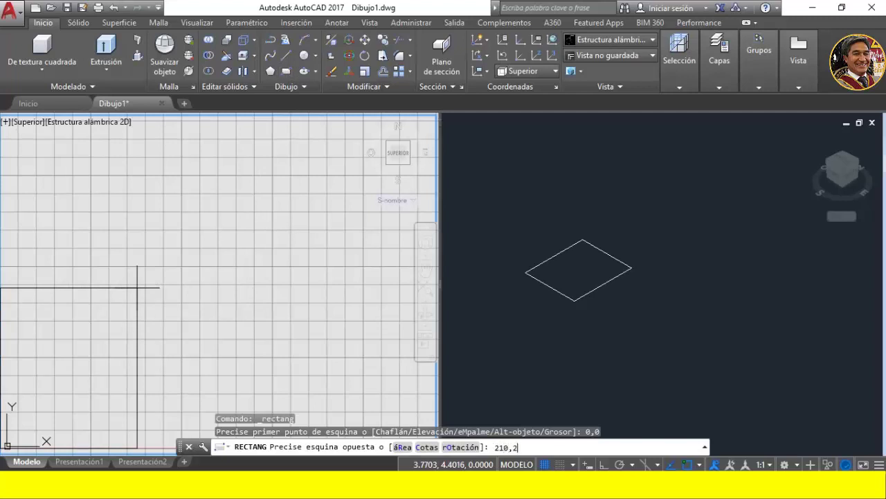
{"action": "key", "text": "Return"}
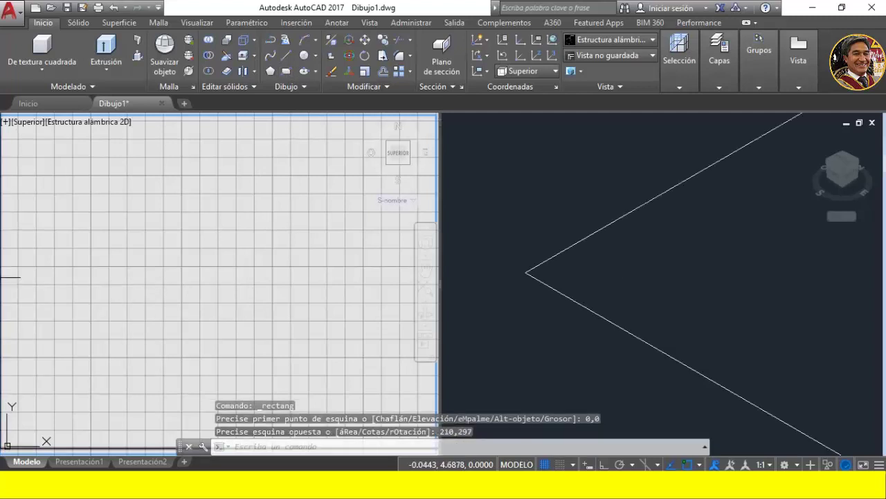
{"action": "left_click", "coordinate": [425, 291]}
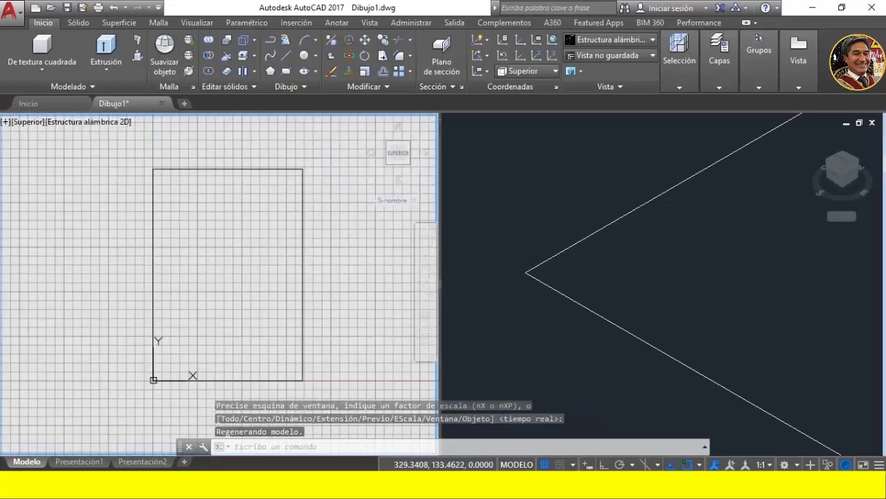
- Fit and centre the rectangle in the isometric view, then bring back the Paint reference
{"action": "left_click", "coordinate": [850, 317]}
{"action": "left_click", "coordinate": [872, 310]}
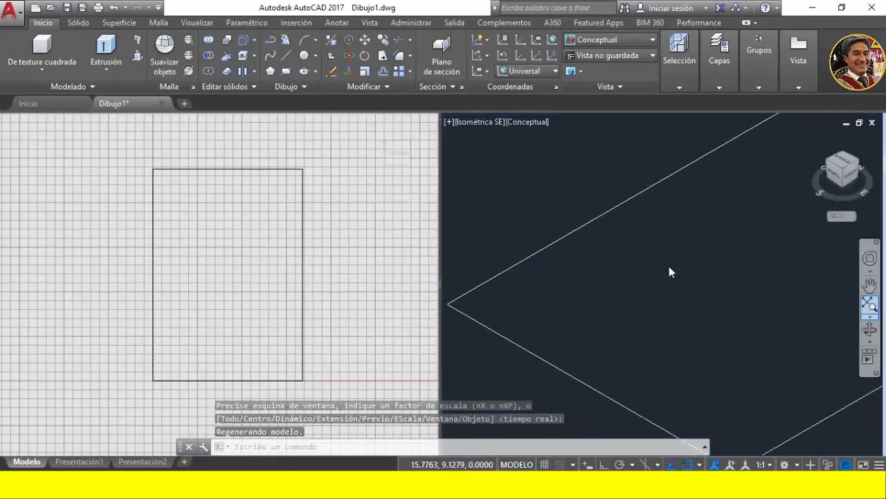
{"action": "key", "text": "Return"}
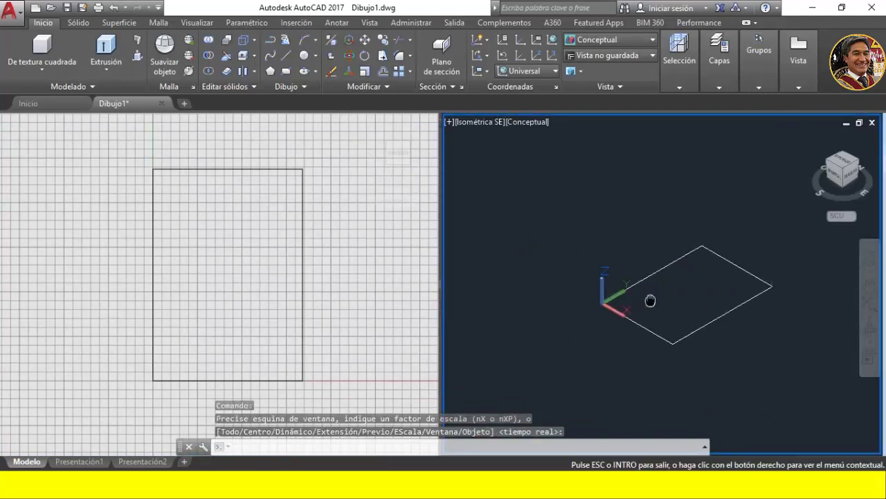
{"action": "left_click_drag", "start_coordinate": [649, 300], "coordinate": [617, 277]}
{"action": "key", "text": "Escape"}
{"action": "middle_click_drag", "start_coordinate": [617, 281], "coordinate": [667, 273]}
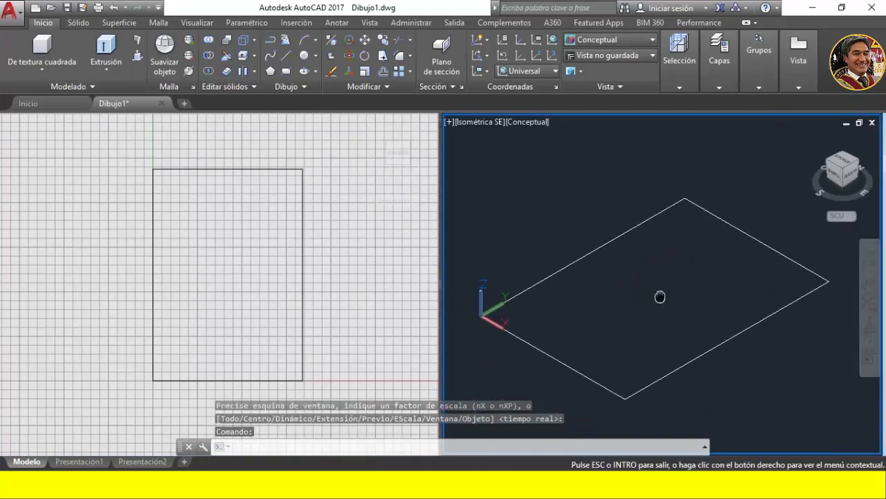
{"action": "key", "text": "Escape"}
{"action": "left_click", "coordinate": [251, 252]}
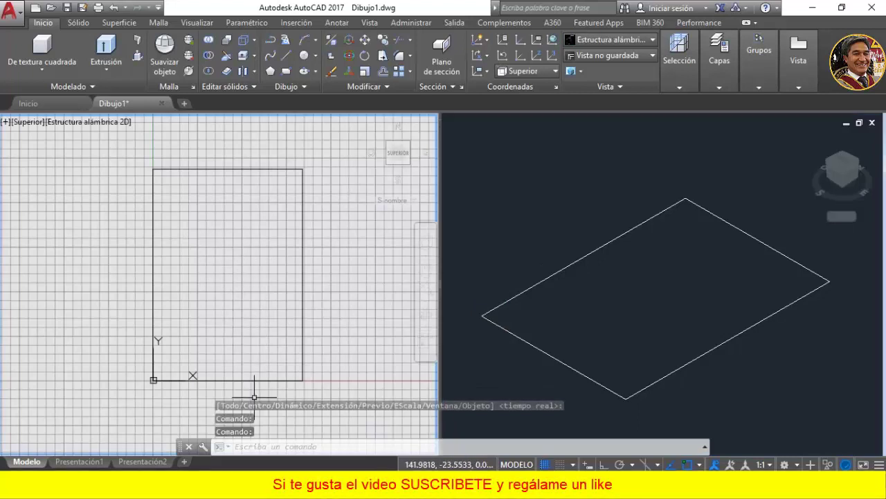
{"action": "left_click", "coordinate": [236, 430]}
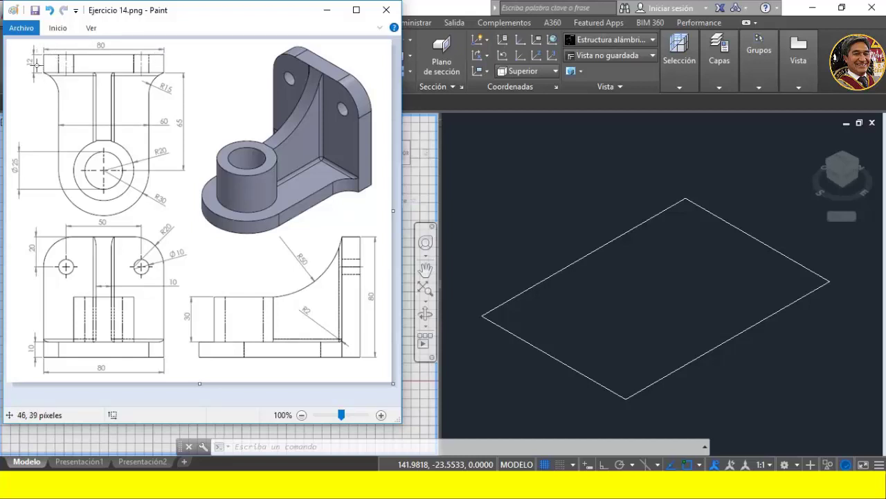
{"action": "left_click", "coordinate": [415, 388]}
{"action": "left_click", "coordinate": [281, 72]}
{"action": "type", "text": "50,250"}
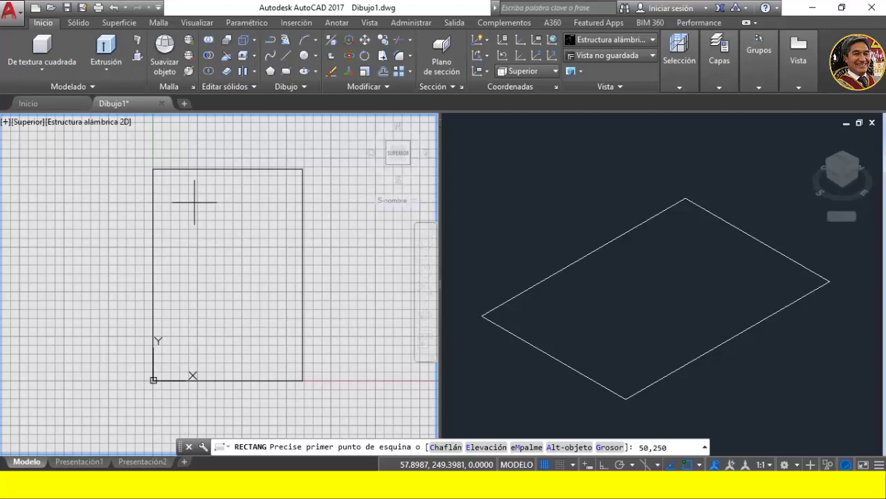
{"action": "key", "text": "Return"}
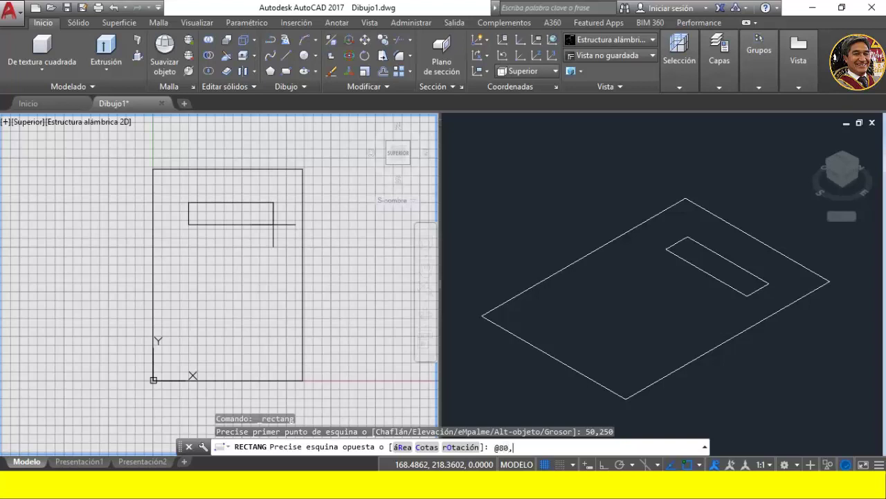
{"action": "key", "text": "Return"}
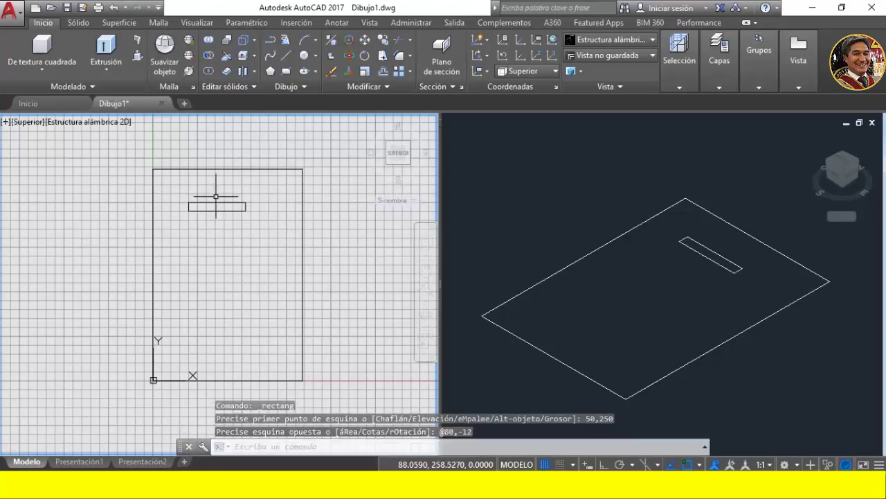
{"action": "scroll", "coordinate": [185, 194], "scroll_direction": "up", "scroll_amount": 2}
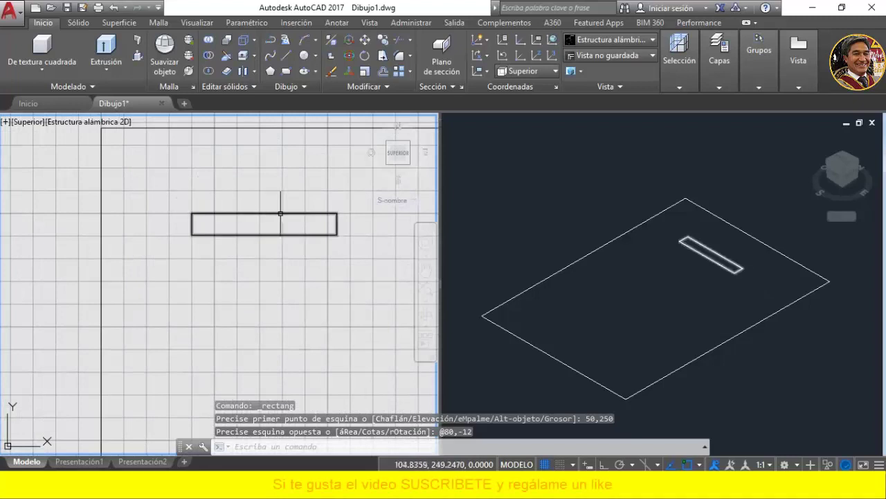
{"action": "key", "text": "alt+Tab"}
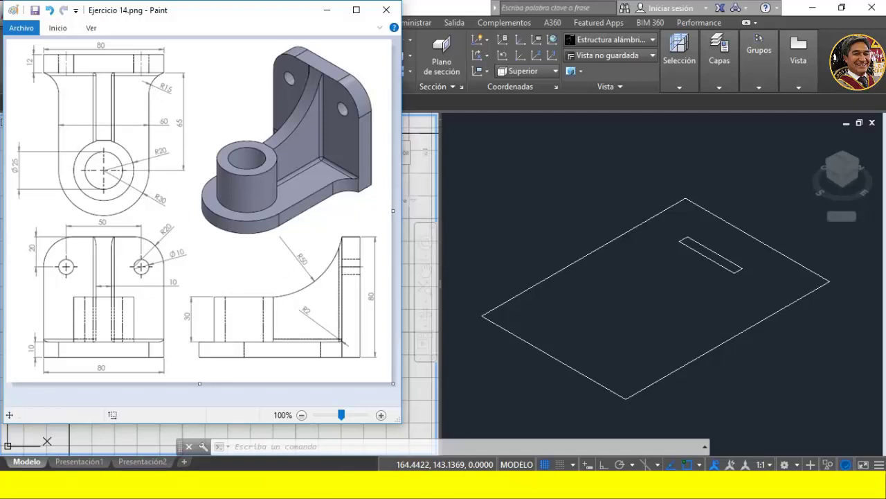
{"action": "key", "text": "alt+Tab"}
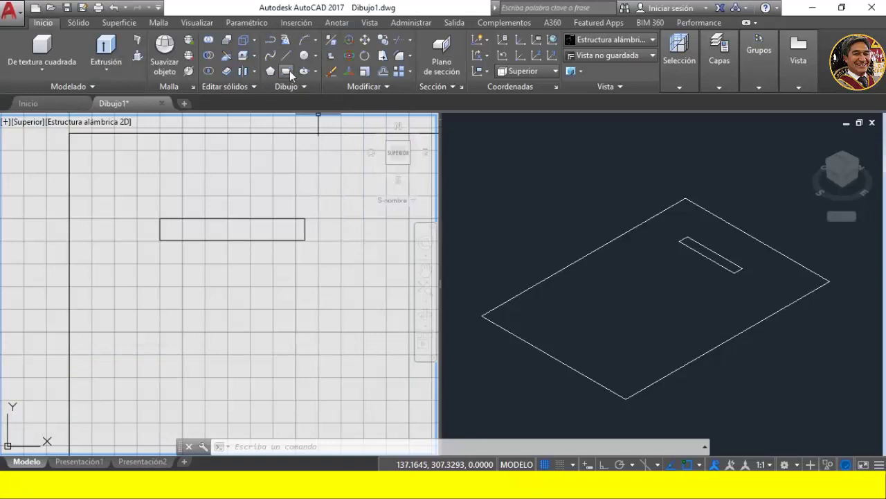
- Draw a 60 by 65 rectangle below the thin rectangle
{"action": "left_click", "coordinate": [286, 70]}
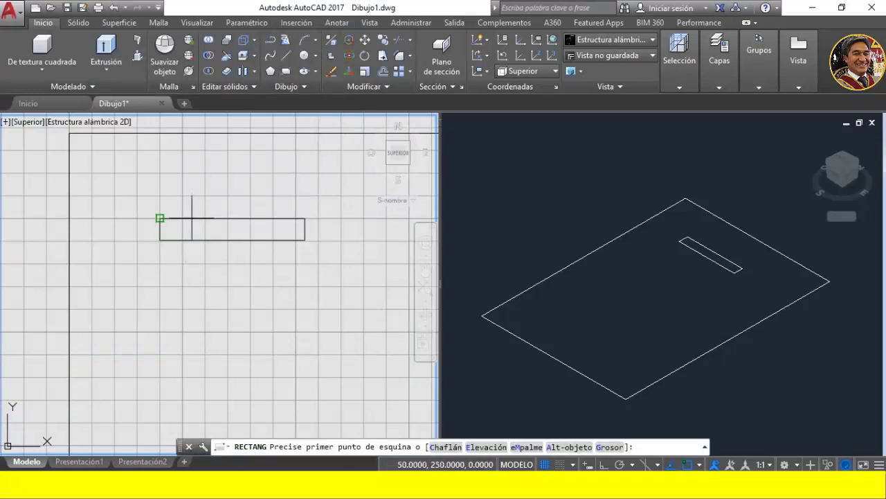
{"action": "left_click", "coordinate": [173, 261]}
{"action": "type", "text": "@60,-65"}
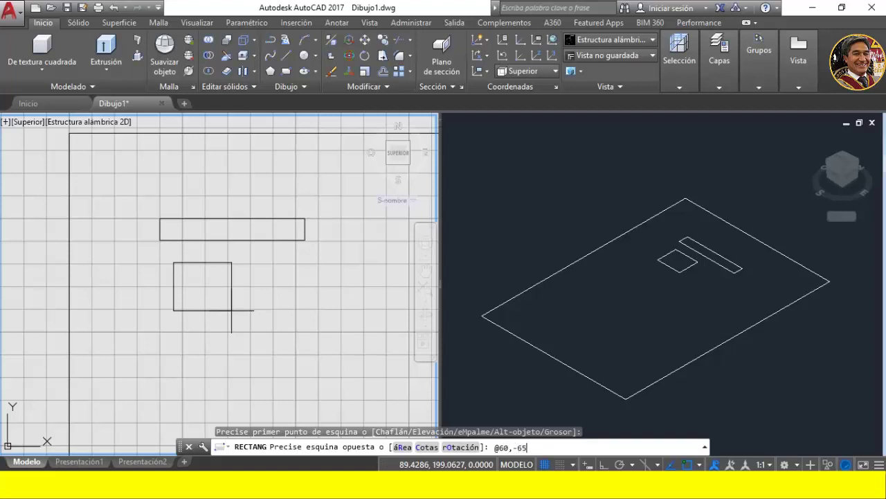
{"action": "key", "text": "Return"}
{"action": "key", "text": "Escape"}
{"action": "key", "text": "Escape"}
{"action": "key", "text": "Escape"}
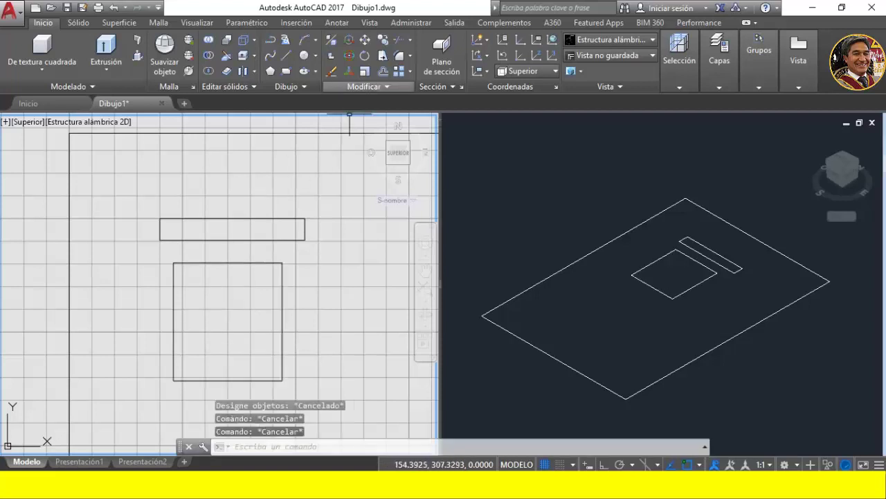
- Move the square so its top midpoint meets the thin rectangle's bottom midpoint
{"action": "left_click", "coordinate": [367, 40]}
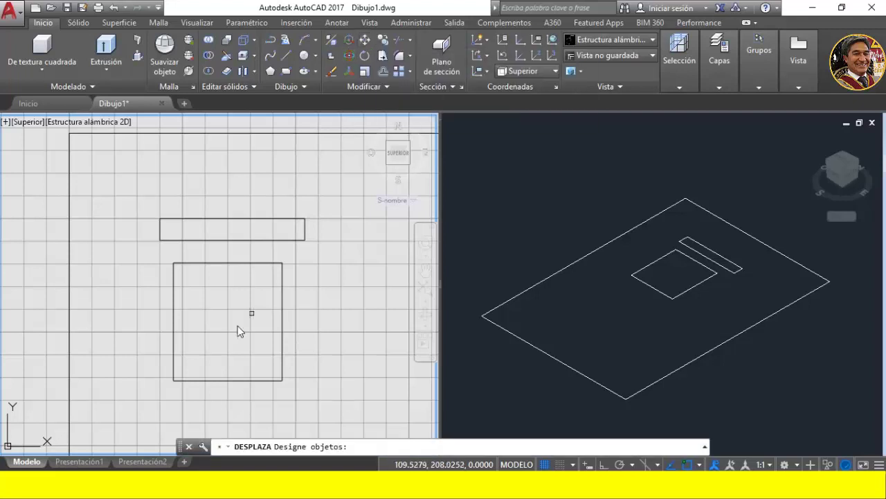
{"action": "left_click", "coordinate": [246, 263]}
{"action": "key", "text": "Return"}
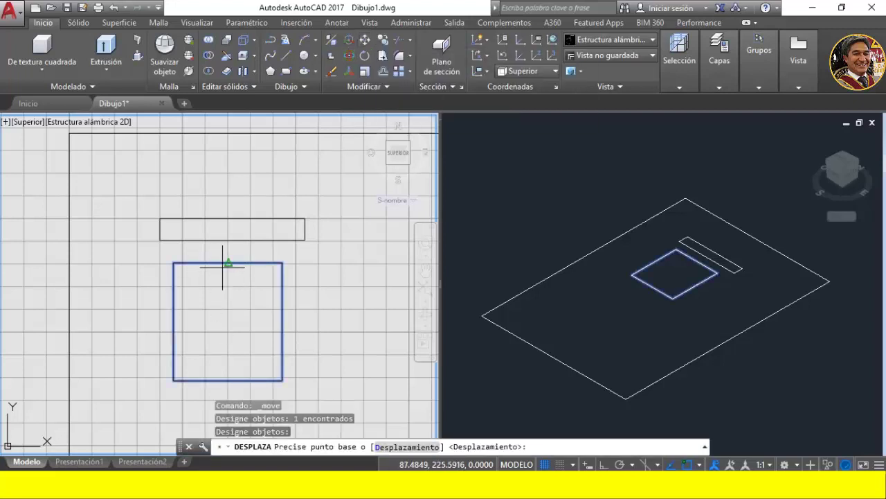
{"action": "left_click", "coordinate": [227, 263]}
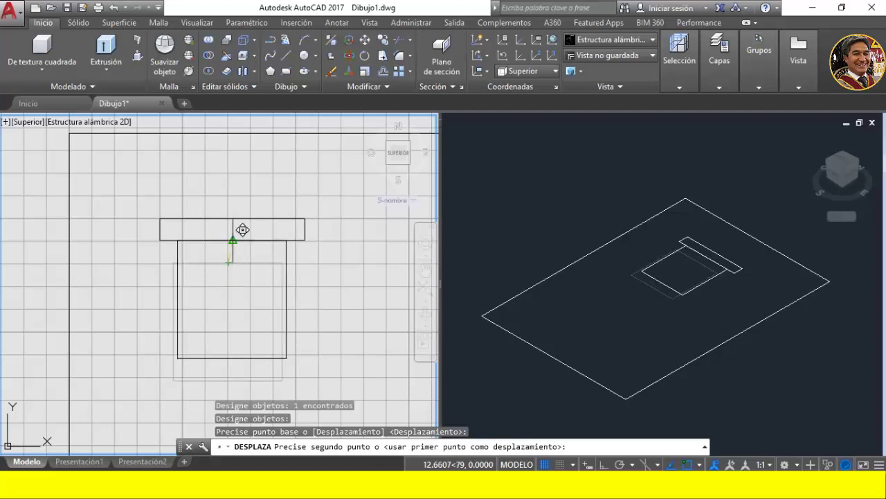
{"action": "left_click", "coordinate": [243, 230]}
{"action": "key", "text": "Return"}
{"action": "key", "text": "alt+Tab"}
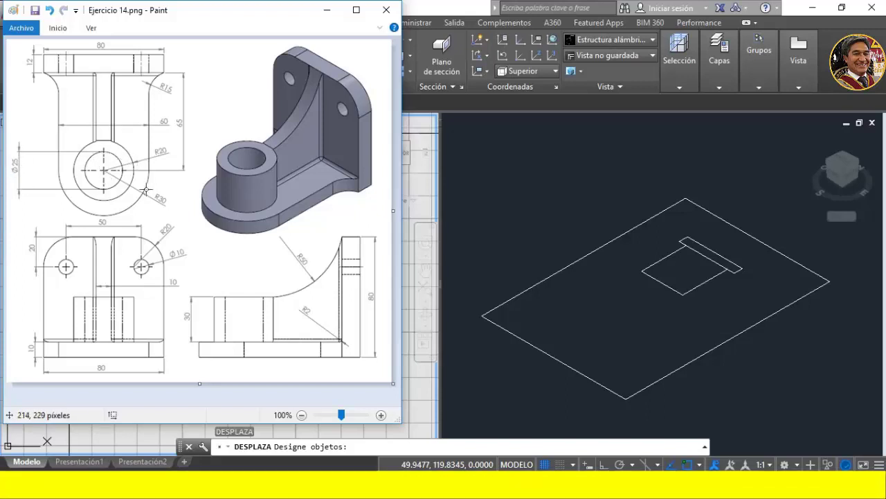
- Draw concentric circles of radius 12.5 and 20 at the square's bottom-edge midpoint
{"action": "left_click", "coordinate": [417, 394]}
{"action": "left_click", "coordinate": [304, 55]}
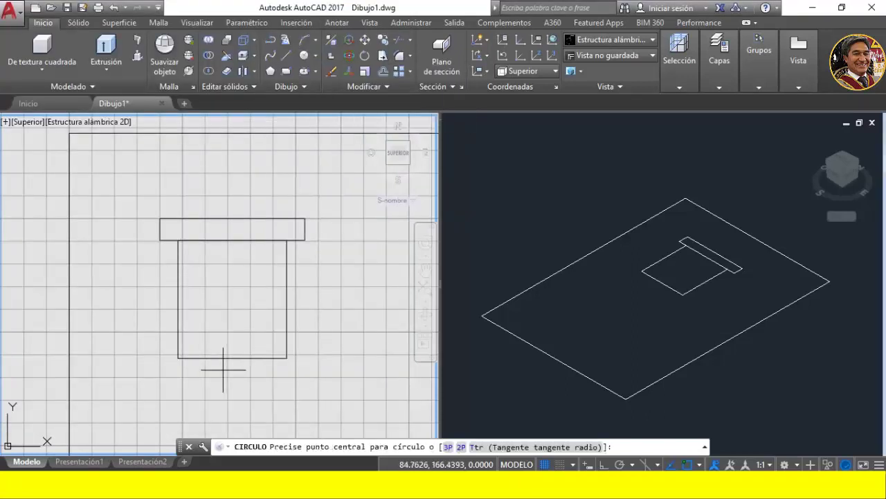
{"action": "left_click", "coordinate": [233, 358]}
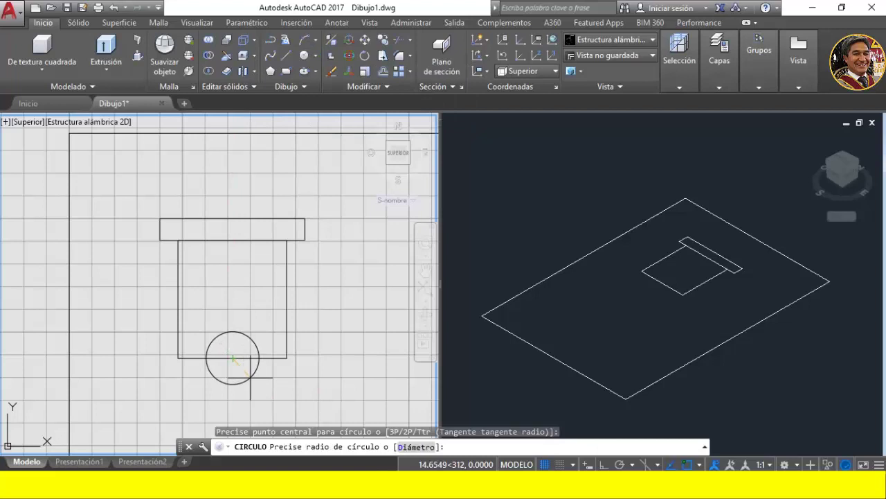
{"action": "type", "text": "12.5"}
{"action": "key", "text": "Return"}
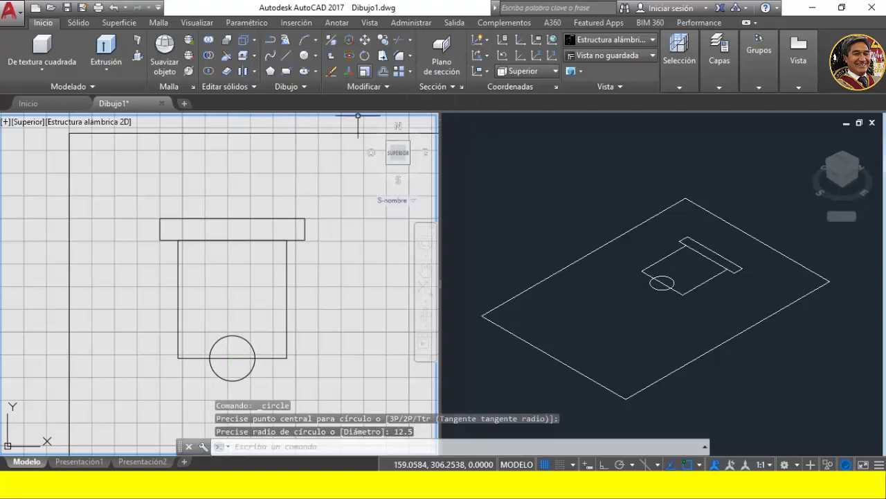
{"action": "left_click", "coordinate": [304, 55]}
{"action": "left_click", "coordinate": [232, 358]}
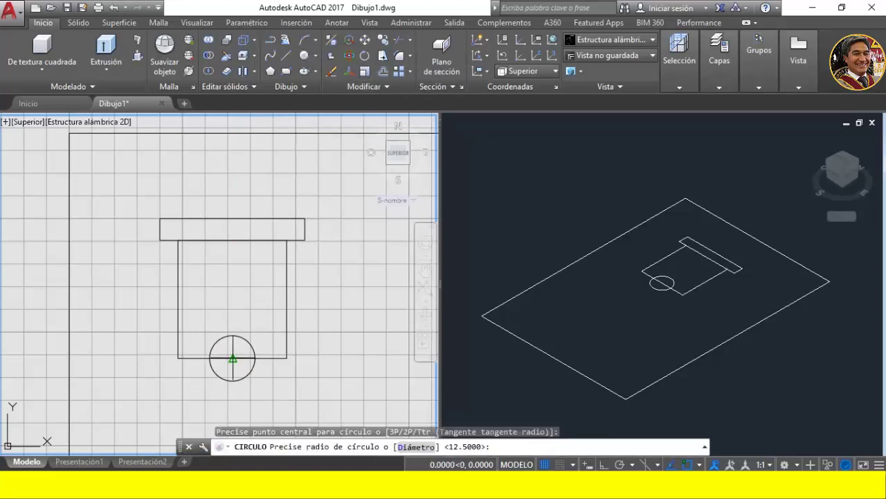
{"action": "type", "text": "20"}
{"action": "key", "text": "Return"}
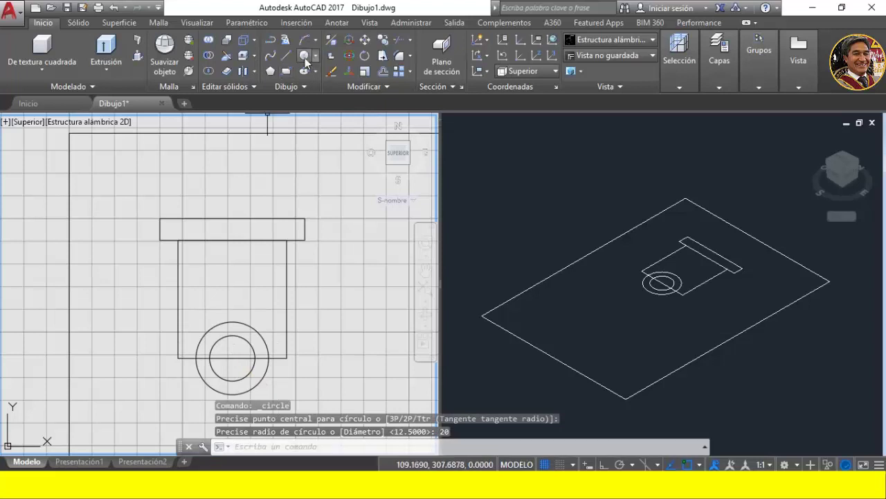
- Add a radius 30 circle on the same centre and delete a selected object
{"action": "left_click", "coordinate": [304, 55]}
{"action": "left_click", "coordinate": [233, 358]}
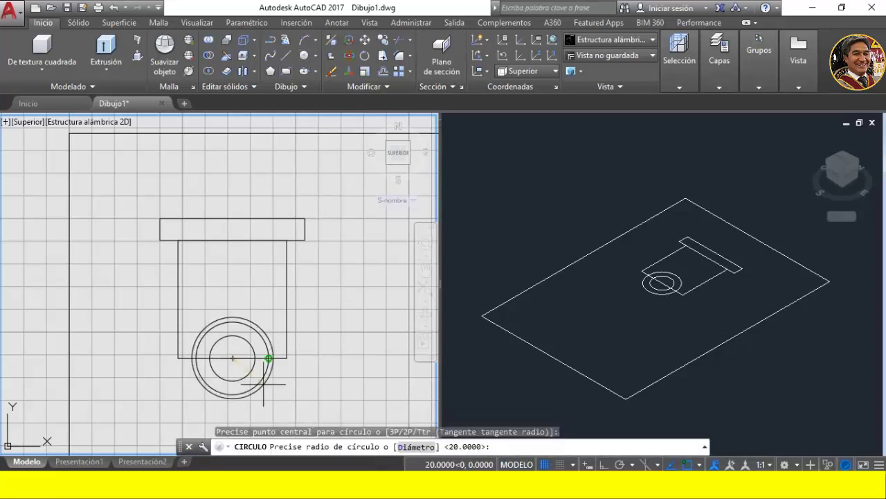
{"action": "type", "text": "30"}
{"action": "key", "text": "Return"}
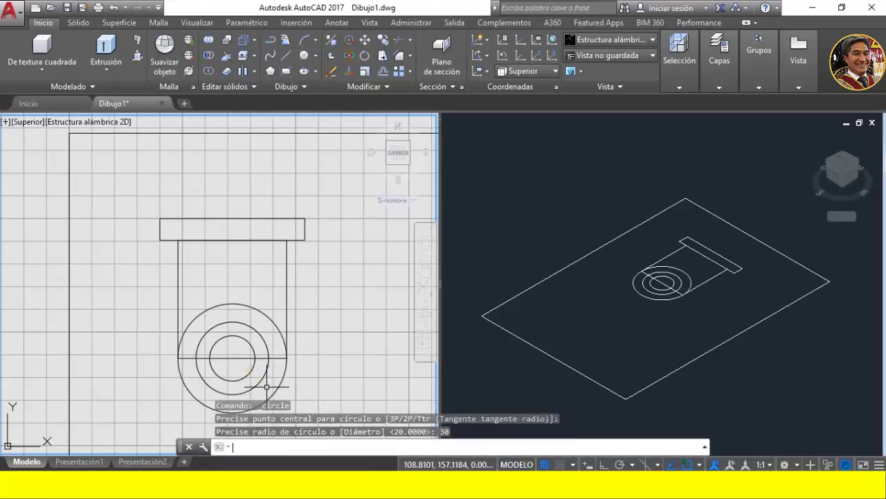
{"action": "left_click", "coordinate": [185, 358]}
{"action": "key", "text": "Delete"}
{"action": "key", "text": "alt+Tab"}
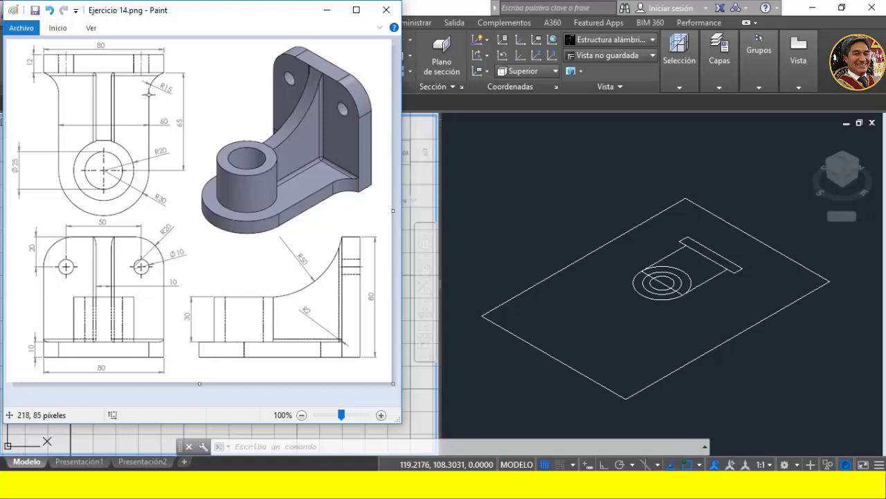
- Draw a 15-unit line down from the square's top-right corner, then choose a Start, End, Radius arc
{"action": "left_click", "coordinate": [409, 398]}
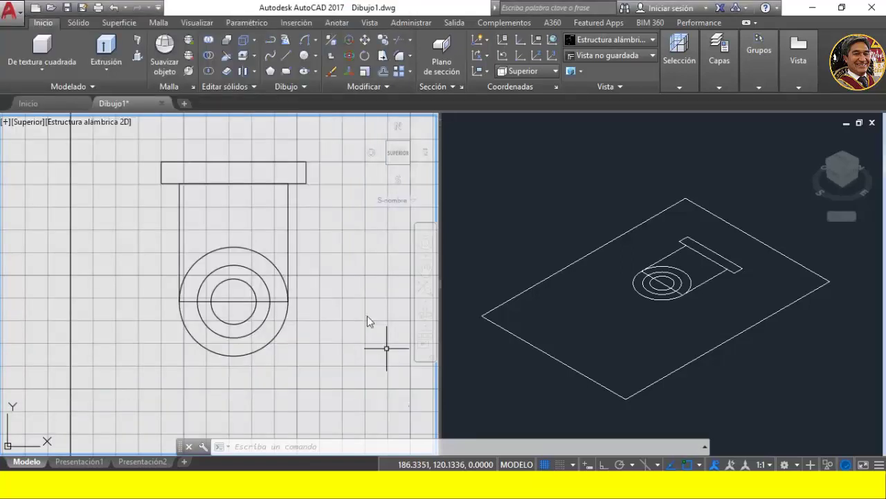
{"action": "left_click", "coordinate": [287, 55]}
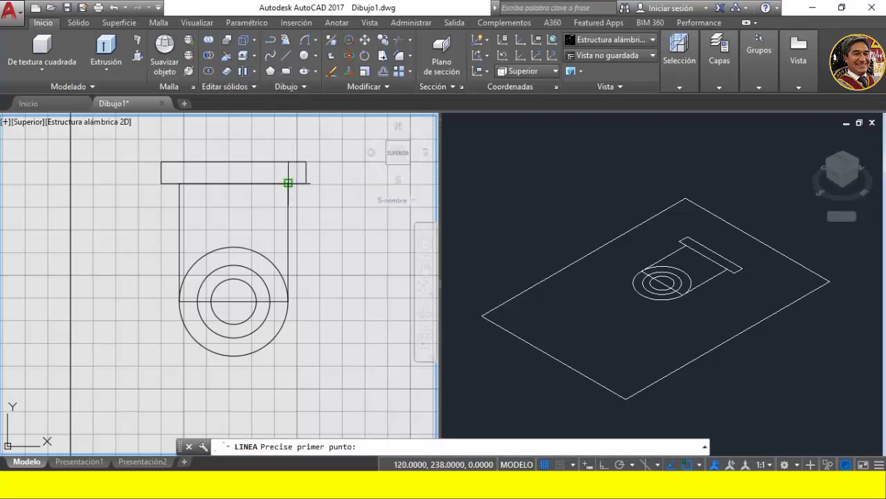
{"action": "left_click", "coordinate": [288, 183]}
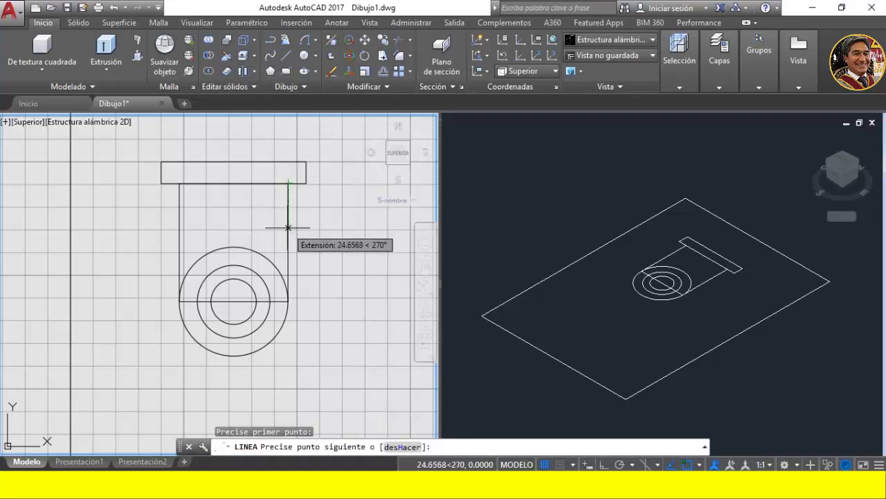
{"action": "type", "text": "15"}
{"action": "key", "text": "Return"}
{"action": "key", "text": "Escape"}
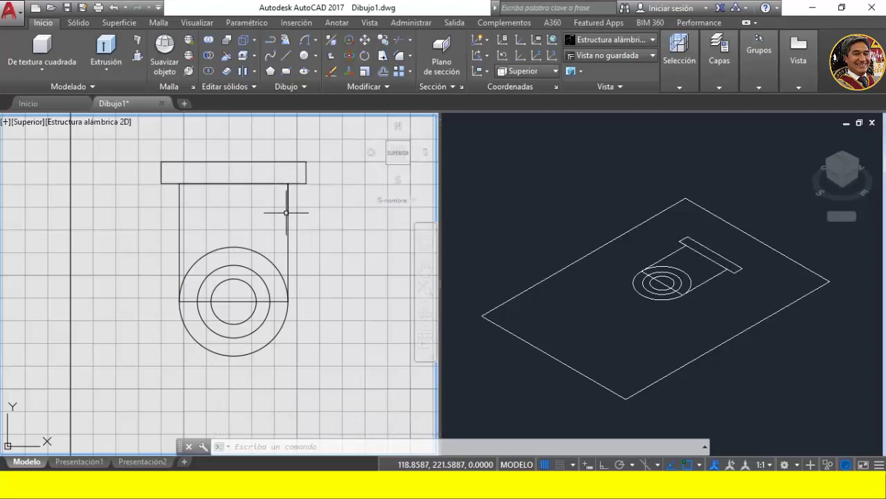
{"action": "left_click", "coordinate": [315, 43]}
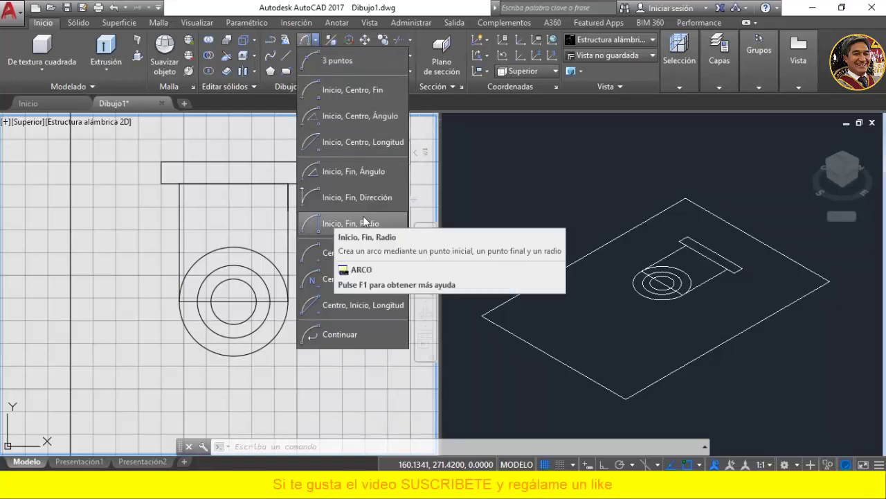
{"action": "mouse_move", "coordinate": [350, 223]}
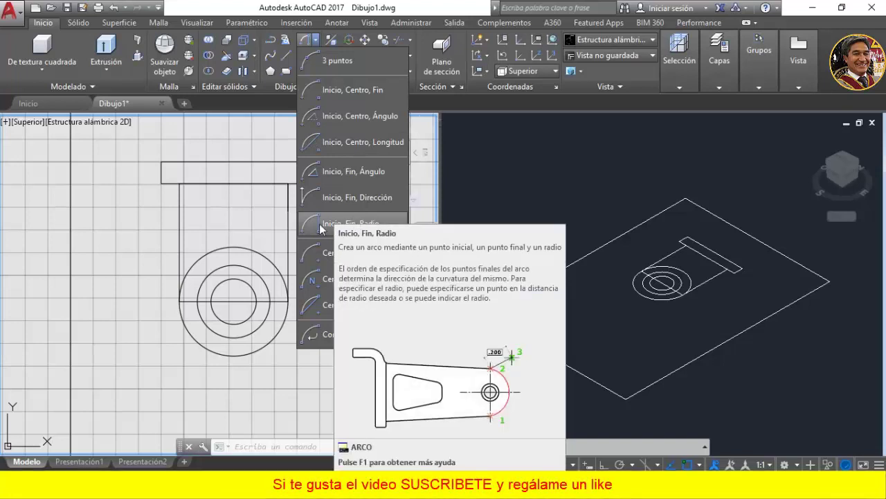
{"action": "left_click", "coordinate": [321, 226]}
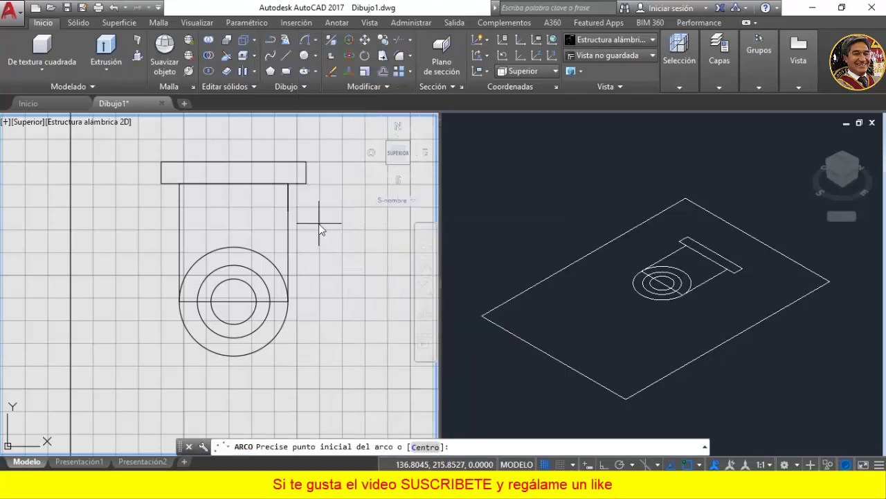
- Draw the arc from the rectangle's lower right corner to the guide line's end, then erase the guide line
{"action": "left_click", "coordinate": [306, 183]}
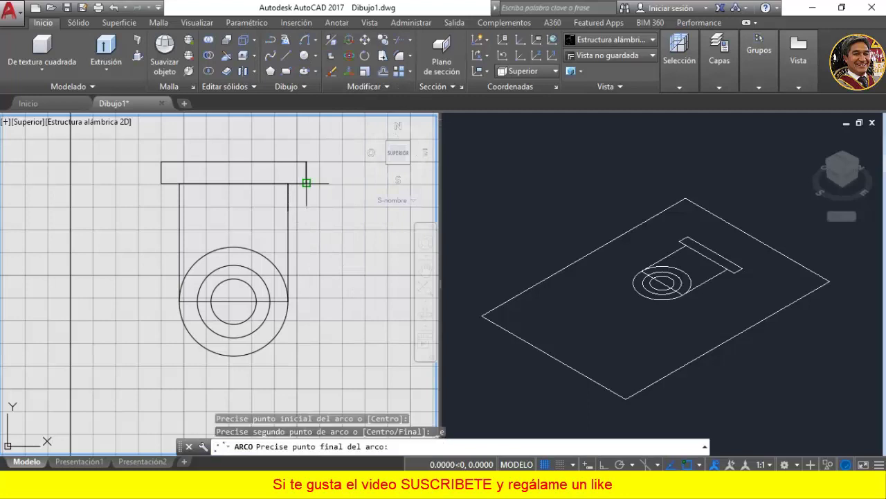
{"action": "left_click", "coordinate": [288, 209]}
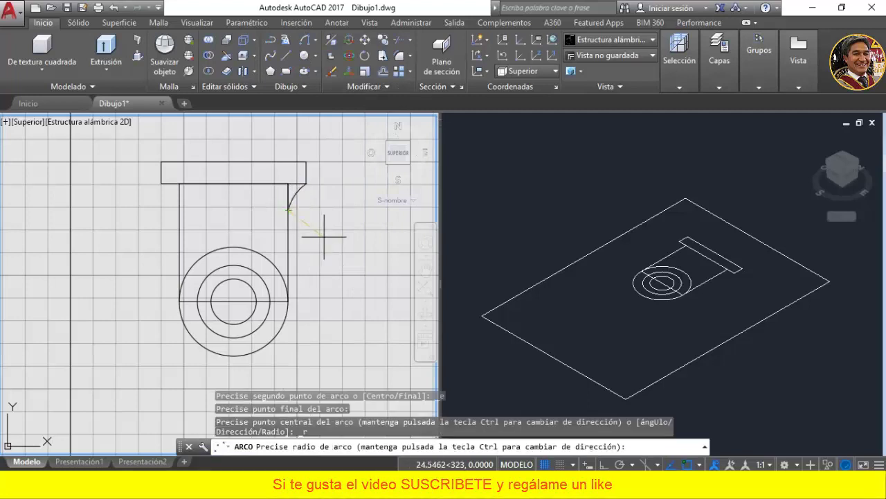
{"action": "type", "text": "10"}
{"action": "key", "text": "Return"}
{"action": "middle_click_drag", "start_coordinate": [325, 233], "coordinate": [352, 300]}
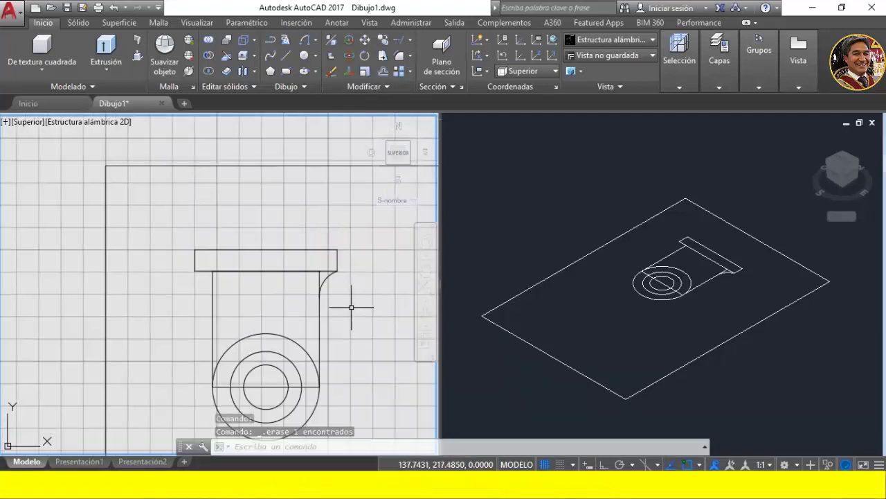
{"action": "key", "text": "Delete"}
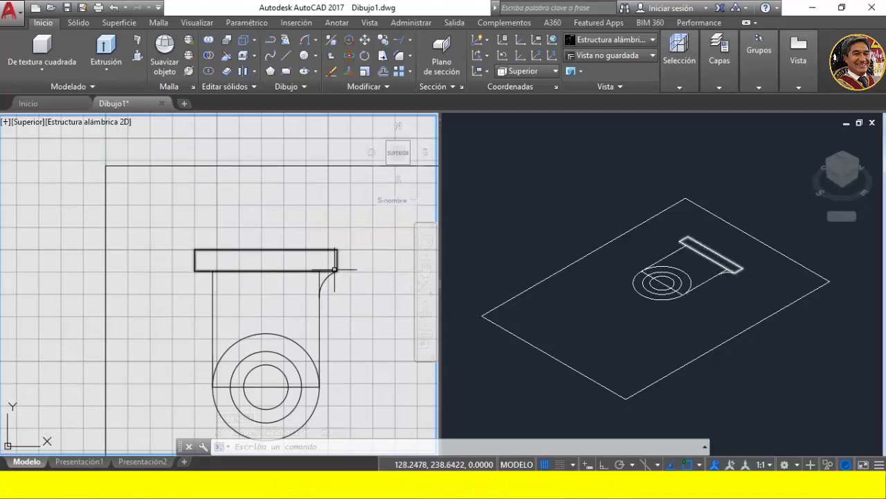
- Zoom in on the arc's lower end and draw a short horizontal line across it
{"action": "scroll", "coordinate": [318, 294], "scroll_direction": "up", "scroll_amount": 3}
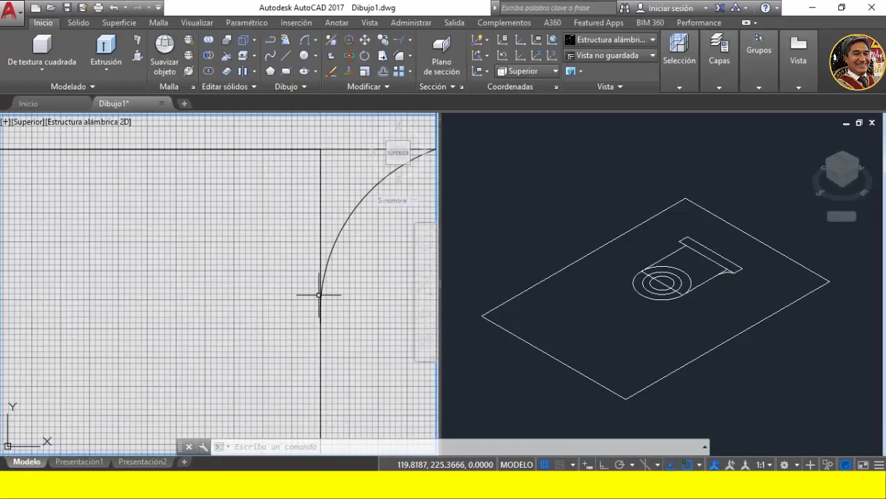
{"action": "scroll", "coordinate": [323, 296], "scroll_direction": "up", "scroll_amount": 2}
{"action": "scroll", "coordinate": [312, 355], "scroll_direction": "up", "scroll_amount": 1}
{"action": "middle_click_drag", "start_coordinate": [312, 355], "coordinate": [310, 289]}
{"action": "scroll", "coordinate": [310, 289], "scroll_direction": "up", "scroll_amount": 3}
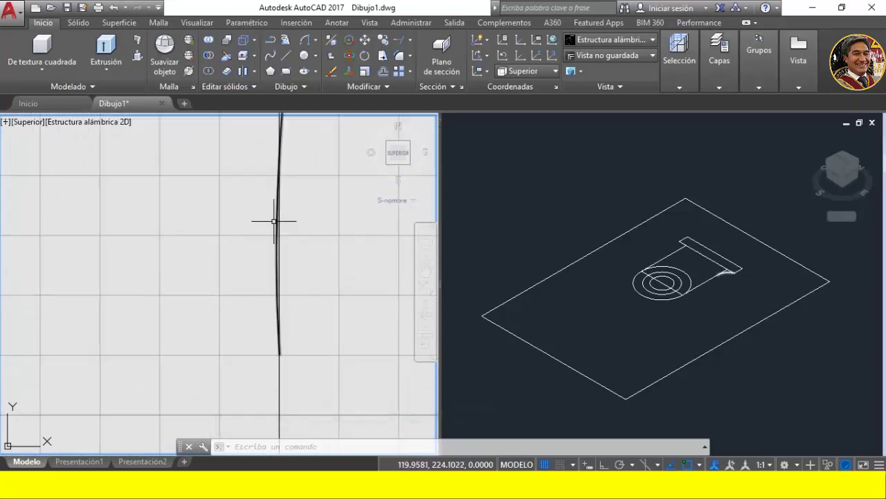
{"action": "mouse_move", "coordinate": [307, 218]}
{"action": "middle_mouse_down"}
{"action": "mouse_move", "coordinate": [291, 326]}
{"action": "mouse_move", "coordinate": [287, 297]}
{"action": "middle_mouse_up"}
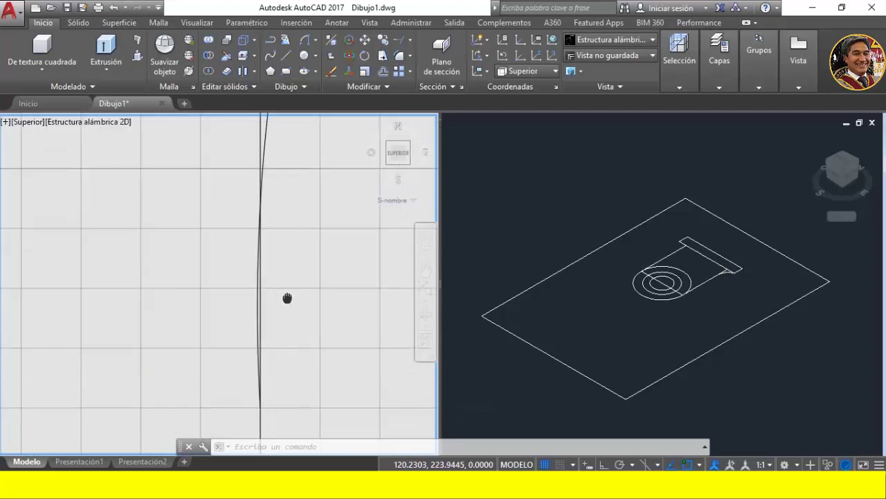
{"action": "left_click", "coordinate": [287, 57]}
{"action": "left_click", "coordinate": [311, 268]}
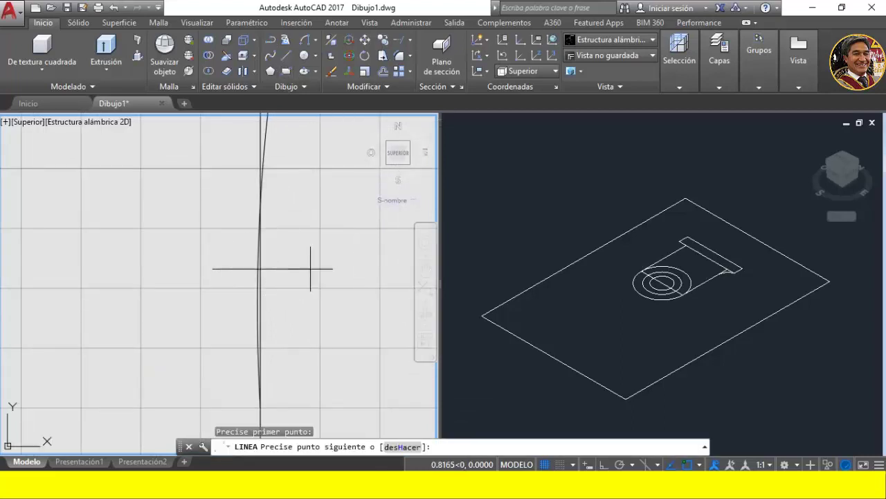
{"action": "key", "text": "Return"}
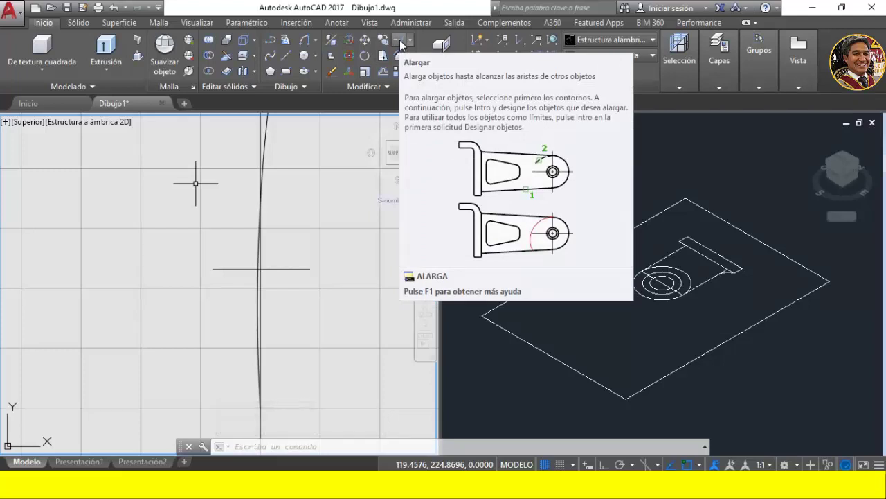
- Try trimming the arc against the short horizontal line, then delete that helper line
{"action": "left_click", "coordinate": [401, 45]}
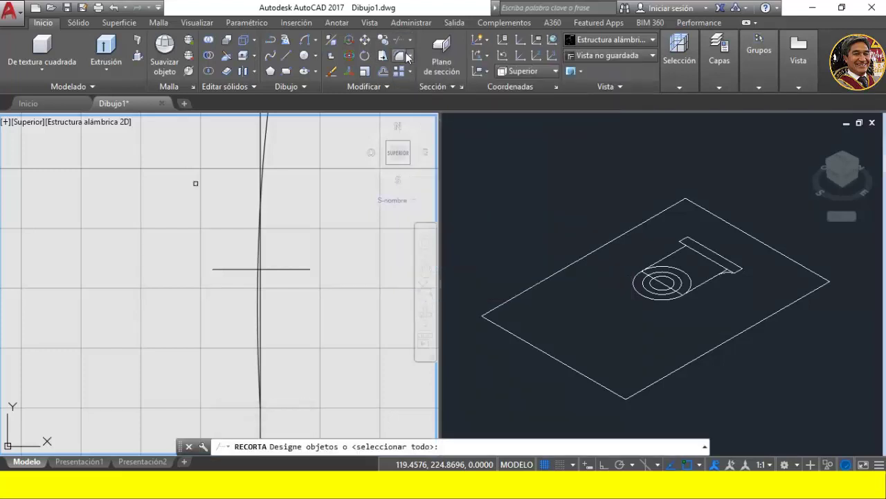
{"action": "left_click", "coordinate": [293, 269]}
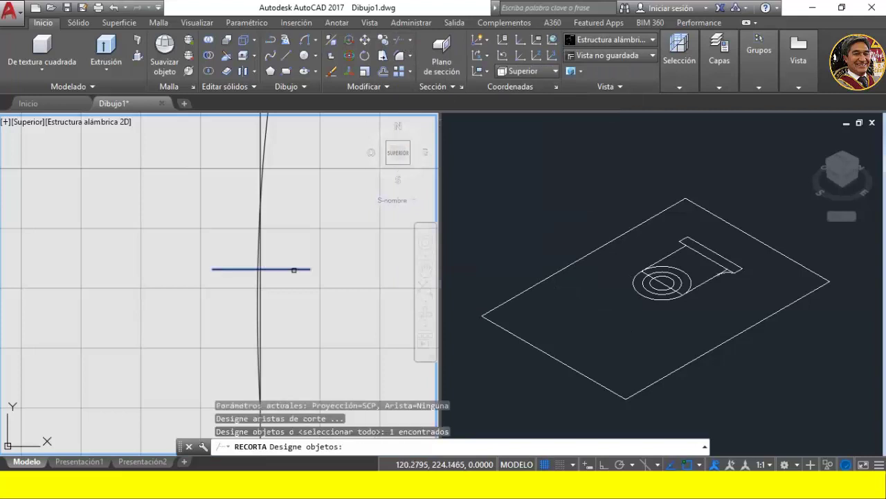
{"action": "key", "text": "Return"}
{"action": "left_click", "coordinate": [294, 270]}
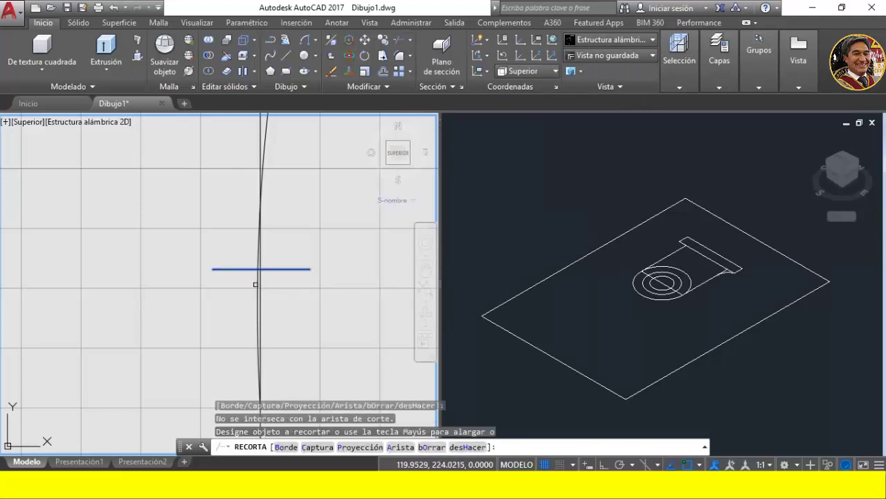
{"action": "left_click", "coordinate": [258, 284]}
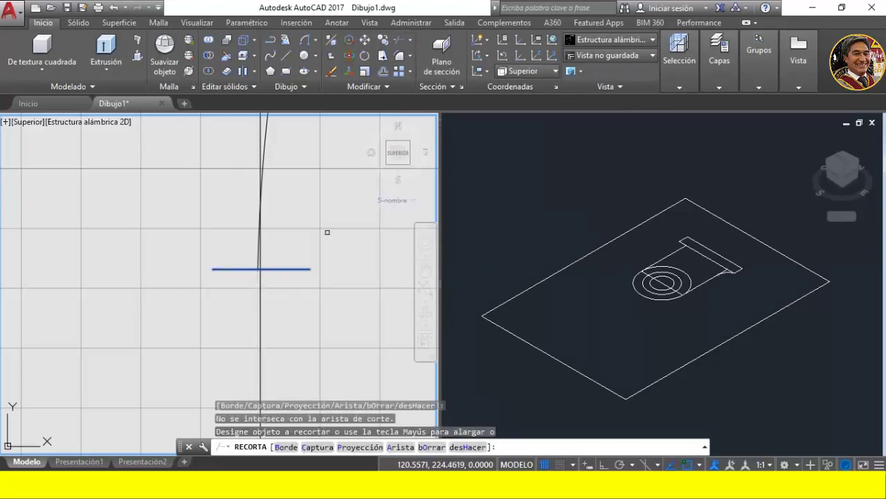
{"action": "key", "text": "Return"}
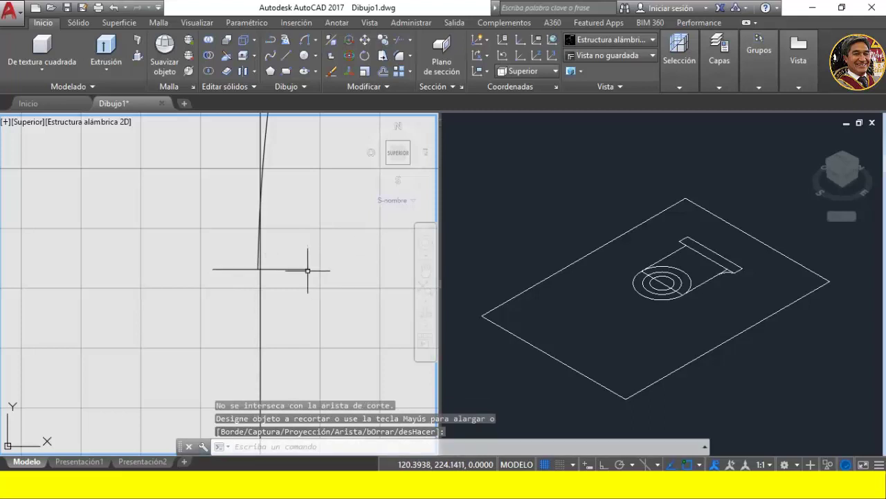
{"action": "left_click", "coordinate": [310, 269]}
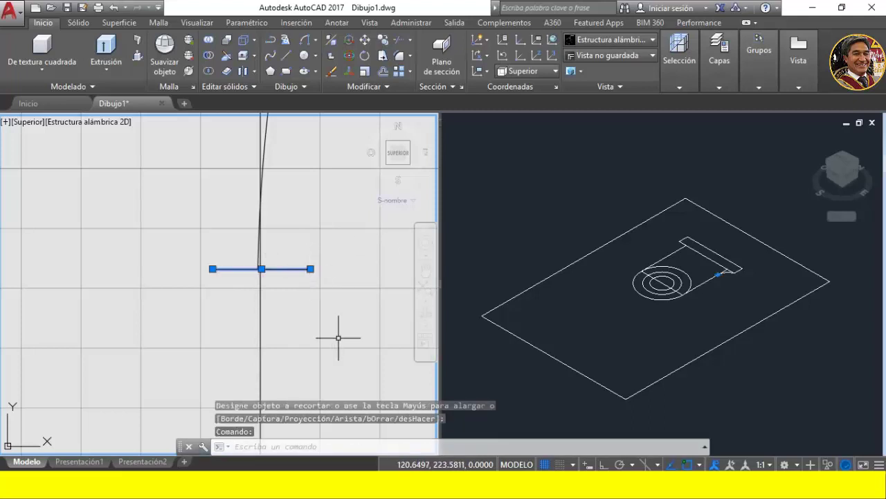
{"action": "key", "text": "Delete"}
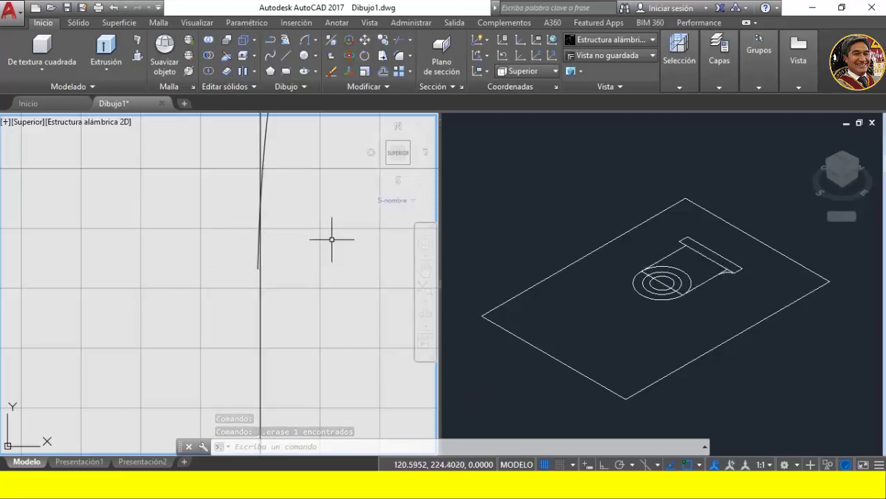
- Trim the right side line's overshoot past the curved corner and pan out to the whole profile
{"action": "left_click", "coordinate": [399, 39]}
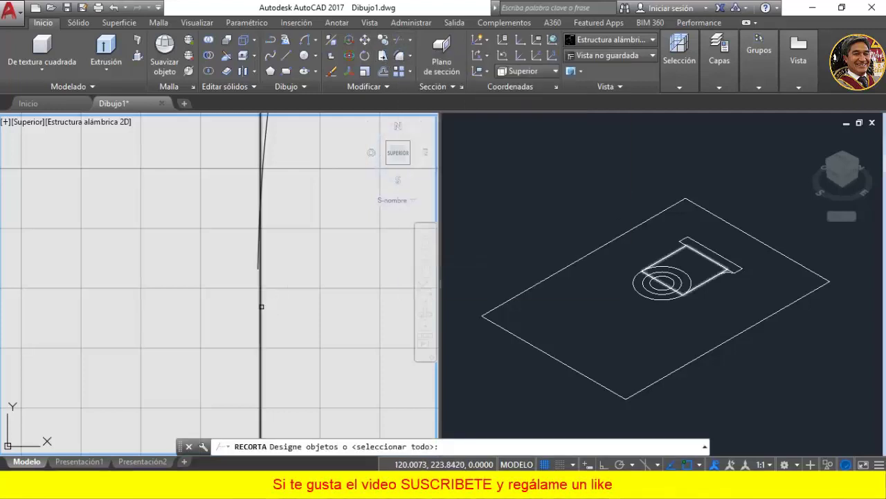
{"action": "left_click", "coordinate": [261, 306]}
{"action": "key", "text": "Return"}
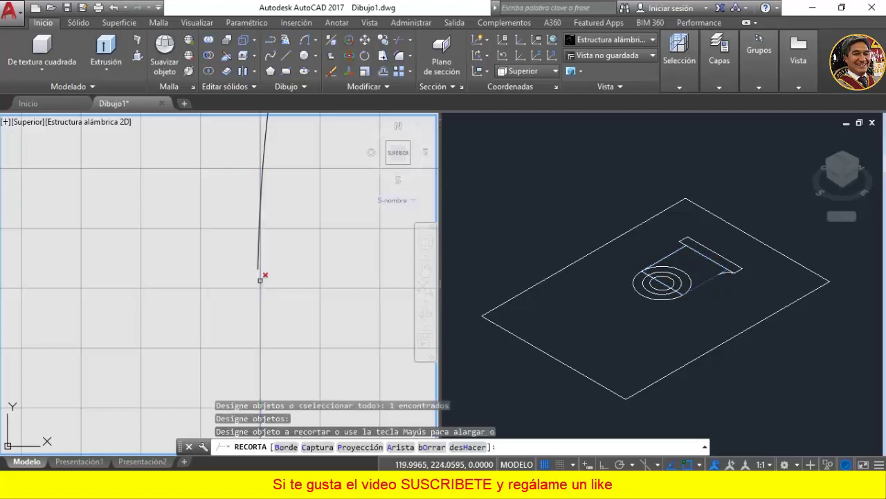
{"action": "left_click", "coordinate": [256, 265]}
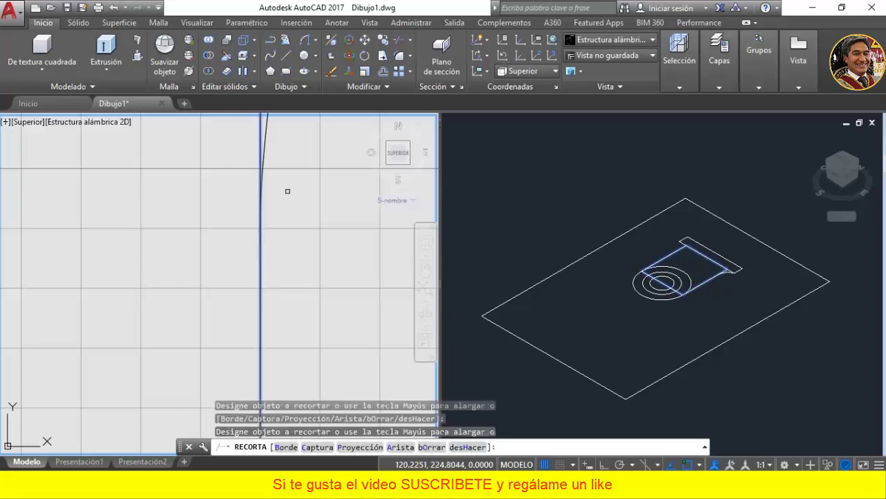
{"action": "key", "text": "Return"}
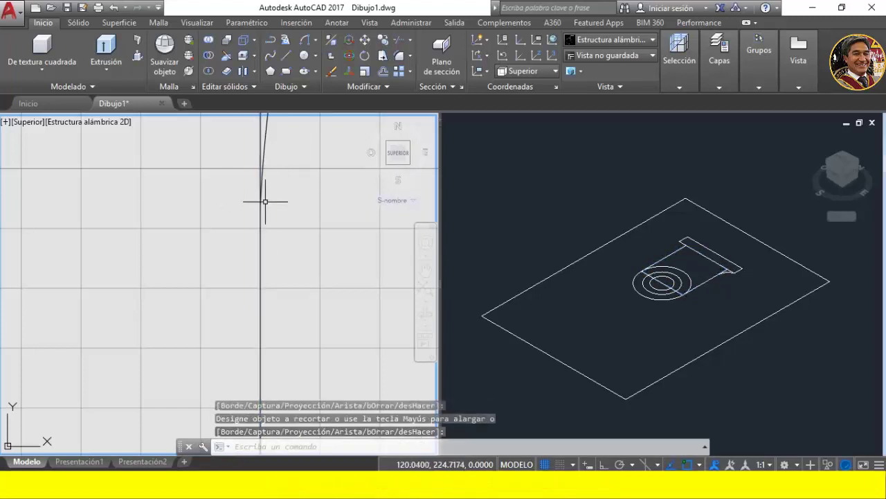
{"action": "key", "text": "Escape"}
{"action": "key", "text": "Escape"}
{"action": "key", "text": "Escape"}
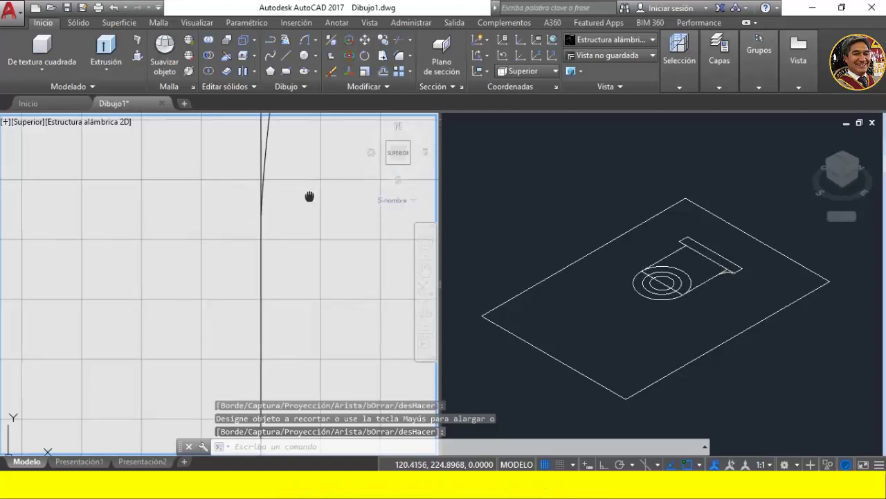
{"action": "middle_click_drag", "start_coordinate": [308, 198], "coordinate": [305, 340]}
{"action": "scroll", "coordinate": [312, 242], "scroll_direction": "down", "scroll_amount": 3}
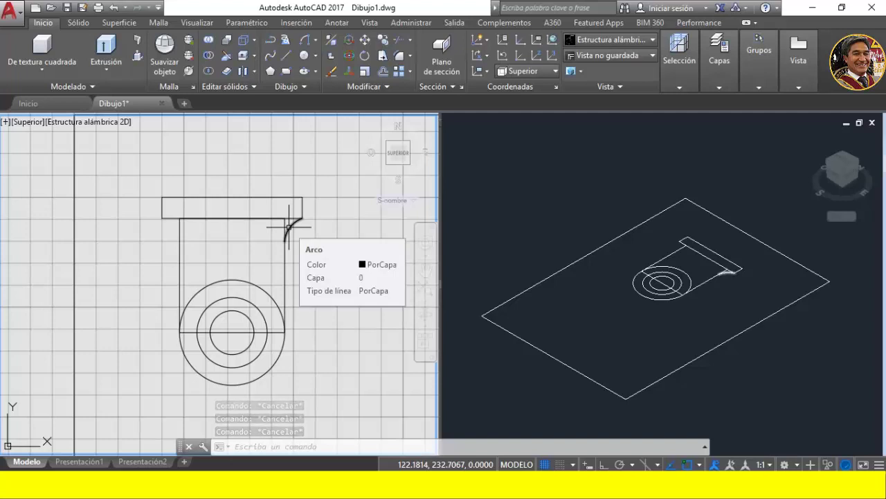
- Mirror the right curved corner across a vertical line through the flange midpoint, keeping the original
{"action": "left_click", "coordinate": [385, 86]}
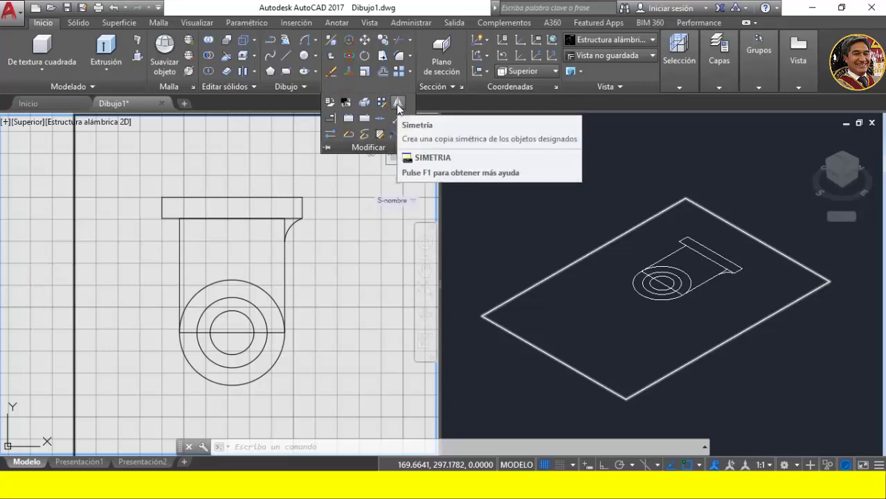
{"action": "left_click", "coordinate": [397, 102]}
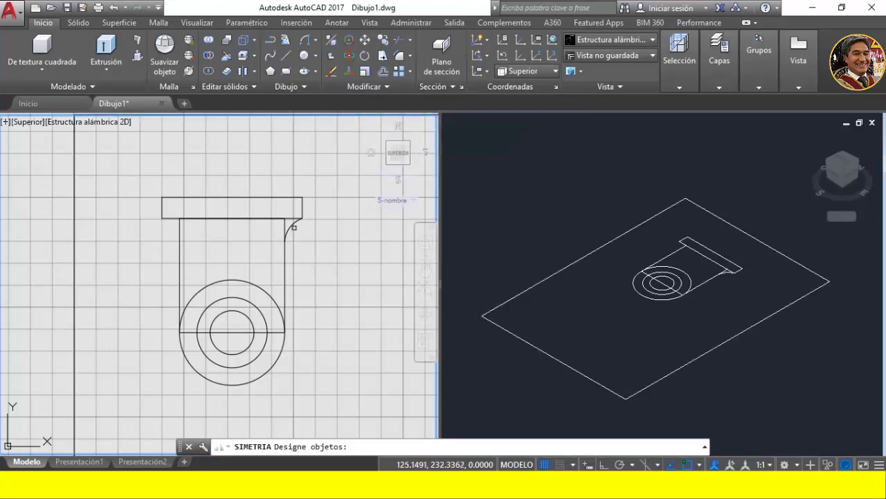
{"action": "left_click", "coordinate": [291, 223]}
{"action": "key", "text": "Return"}
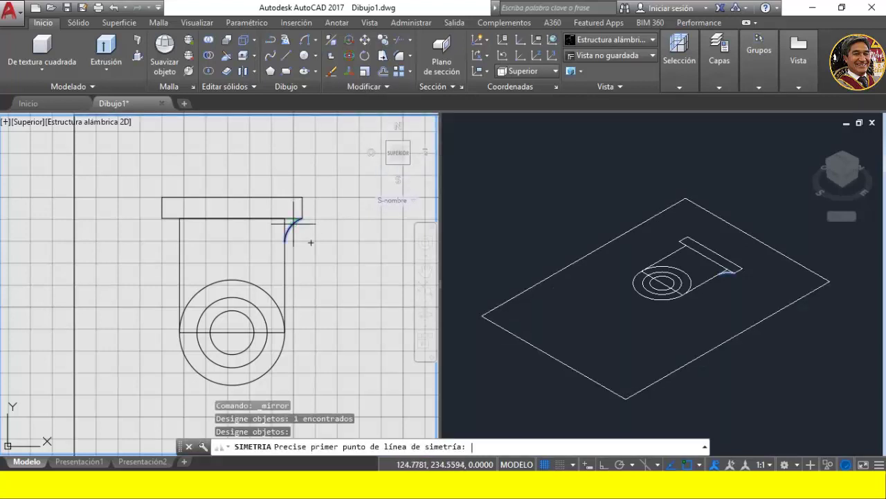
{"action": "left_click", "coordinate": [232, 198]}
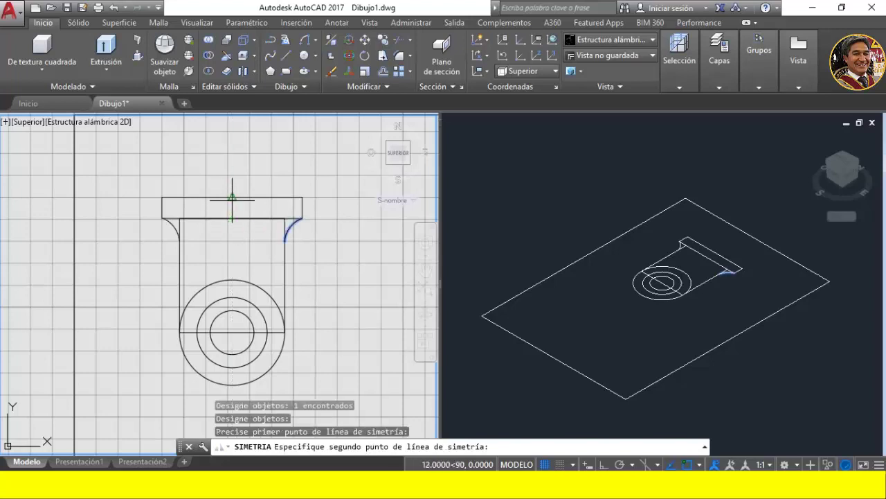
{"action": "left_click", "coordinate": [232, 197]}
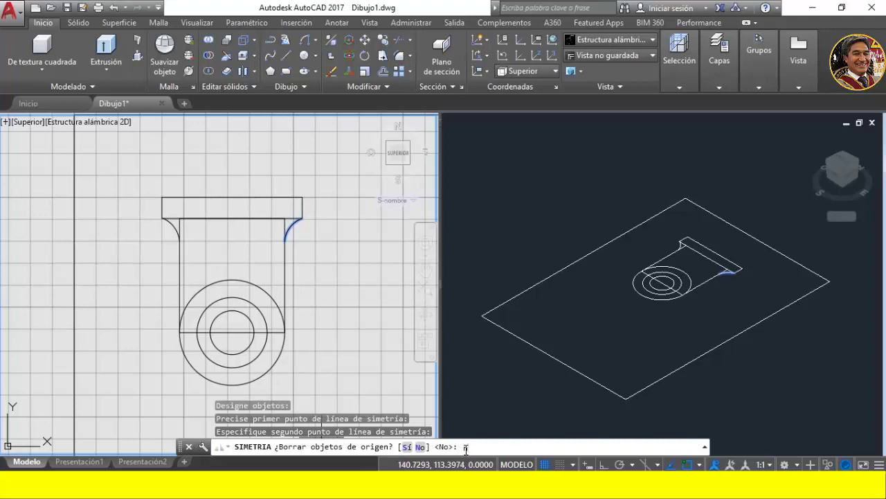
{"action": "key", "text": "Return"}
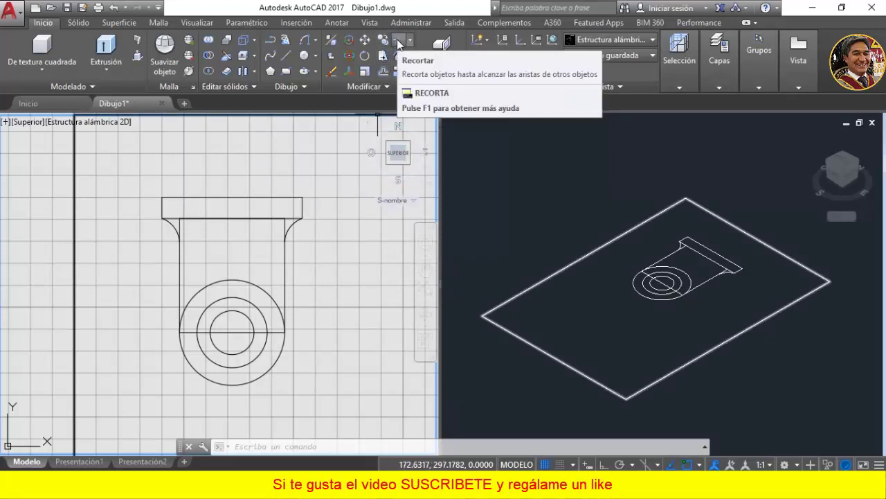
- Trim the leftover line stub and the outer circle's upper arc, using all objects as cutting edges
{"action": "left_click", "coordinate": [397, 39]}
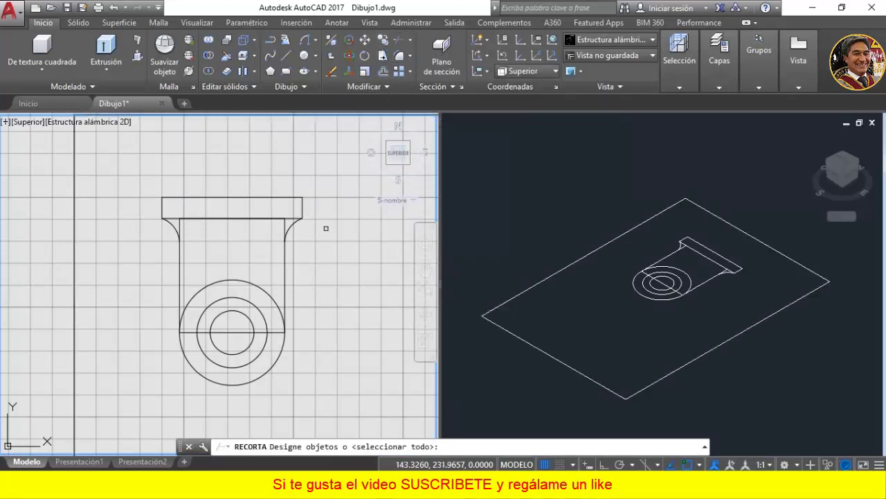
{"action": "key", "text": "Return"}
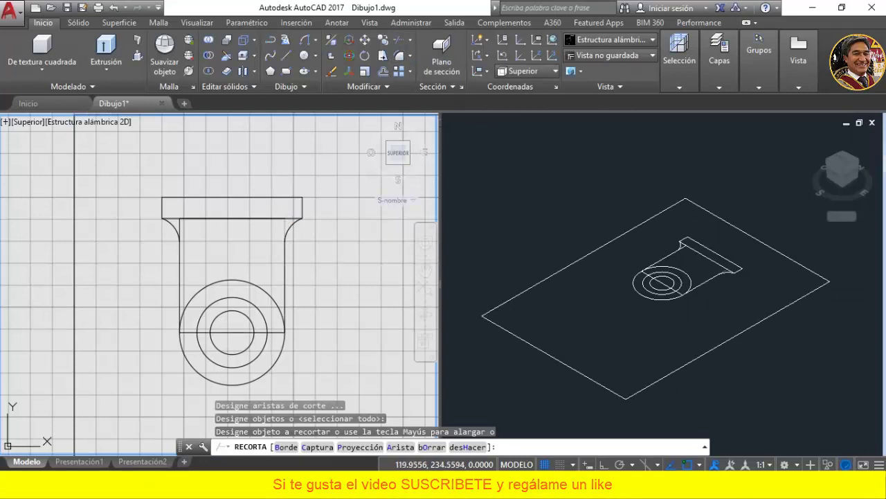
{"action": "left_click", "coordinate": [171, 220]}
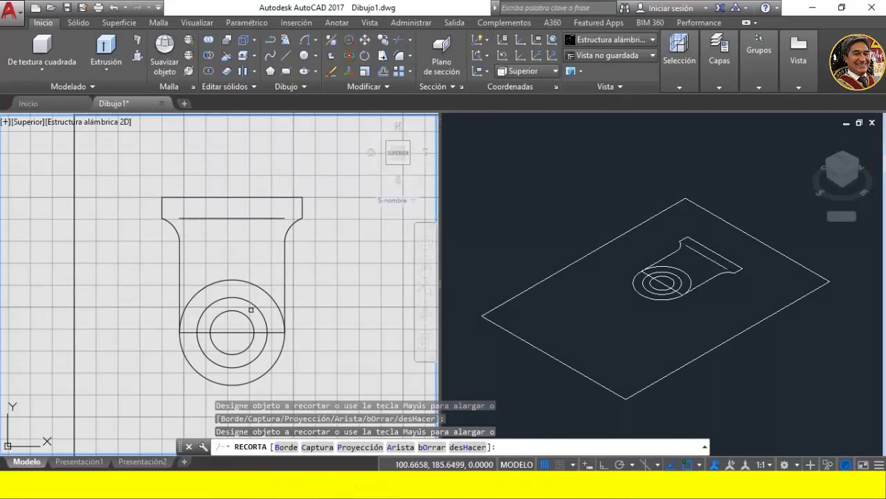
{"action": "left_click", "coordinate": [252, 281]}
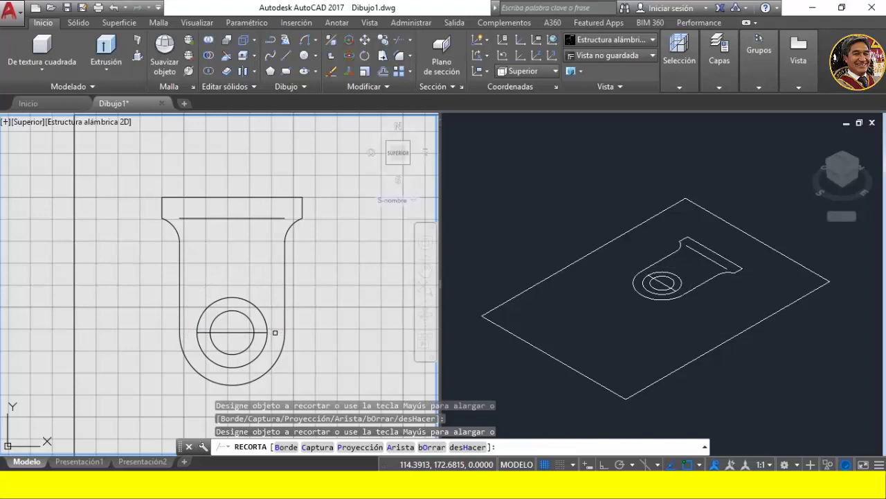
{"action": "key", "text": "Return"}
- Erase the two horizontal lines and bring up the Ejercicio 14.png reference in Paint
{"action": "left_click", "coordinate": [239, 217]}
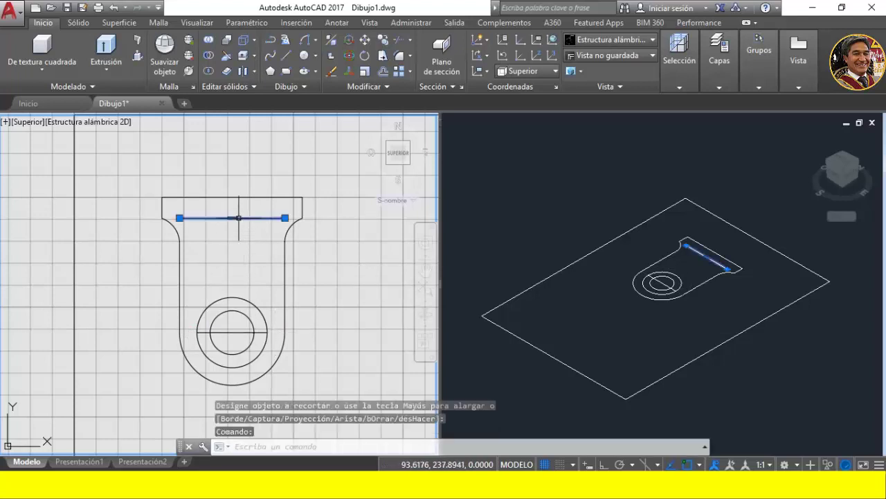
{"action": "left_click", "coordinate": [228, 332]}
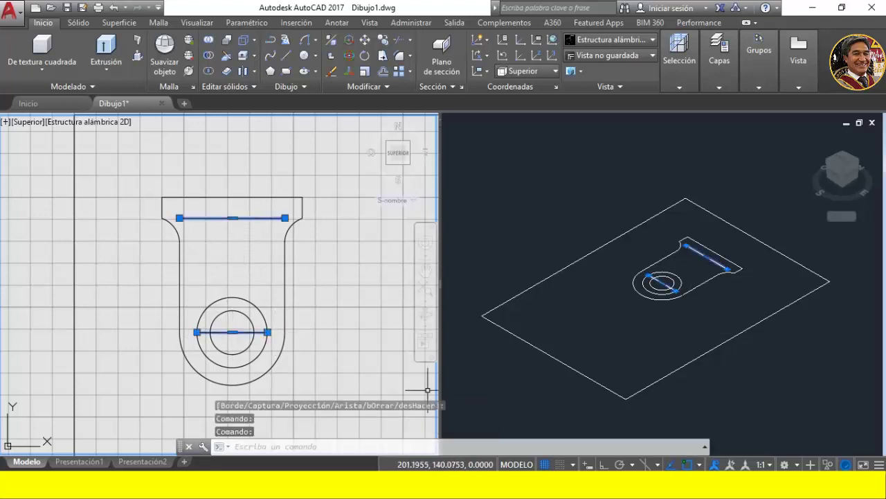
{"action": "key", "text": "Delete"}
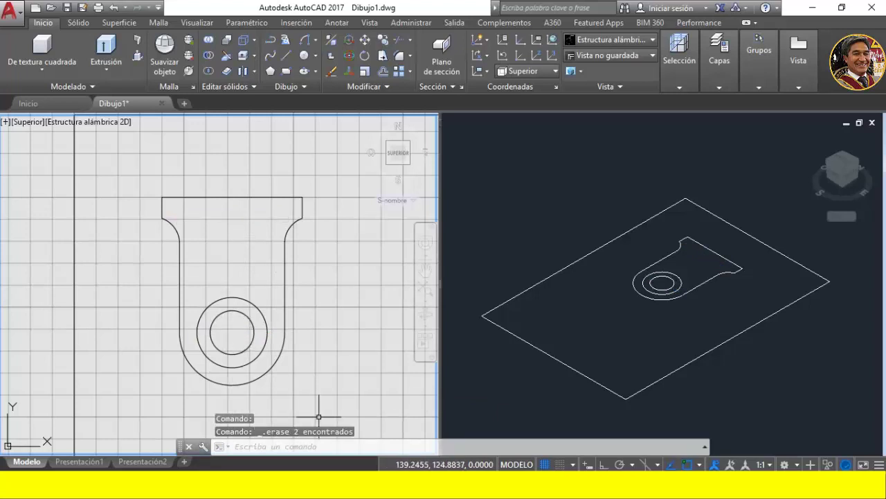
{"action": "left_click", "coordinate": [237, 430]}
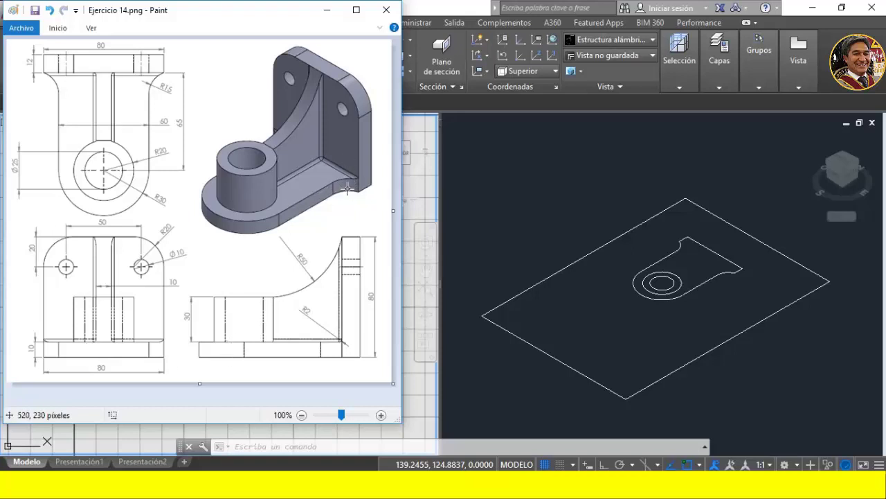
- Leave the Ejercicio 14.png reference and return to the AutoCAD drawing
{"action": "key", "text": "alt+Tab"}
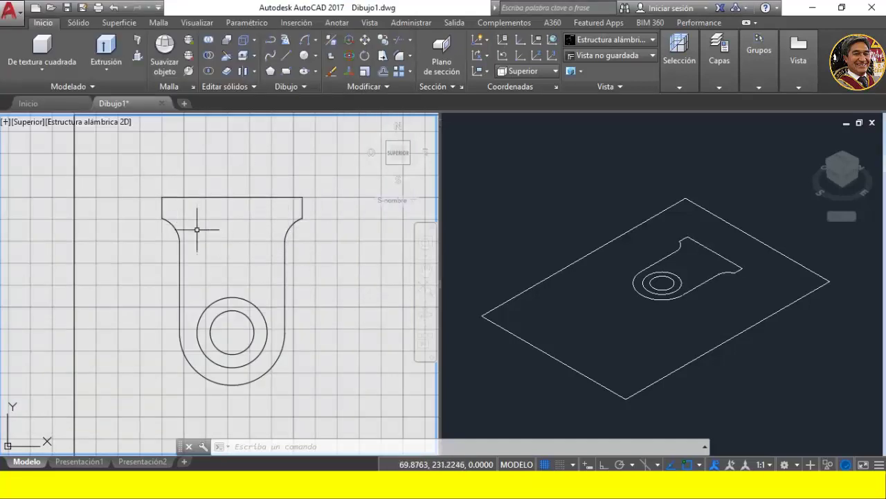
- Use UNIR to join the flange top edge, curved corner, sides and bottom arc into one polyline
{"action": "left_click", "coordinate": [262, 446]}
{"action": "type", "text": "un"}
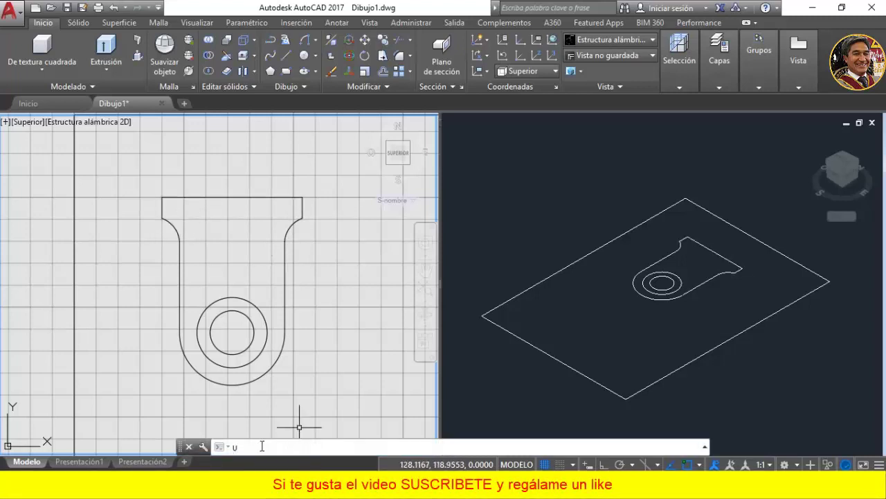
{"action": "type", "text": "ir"}
{"action": "key", "text": "Return"}
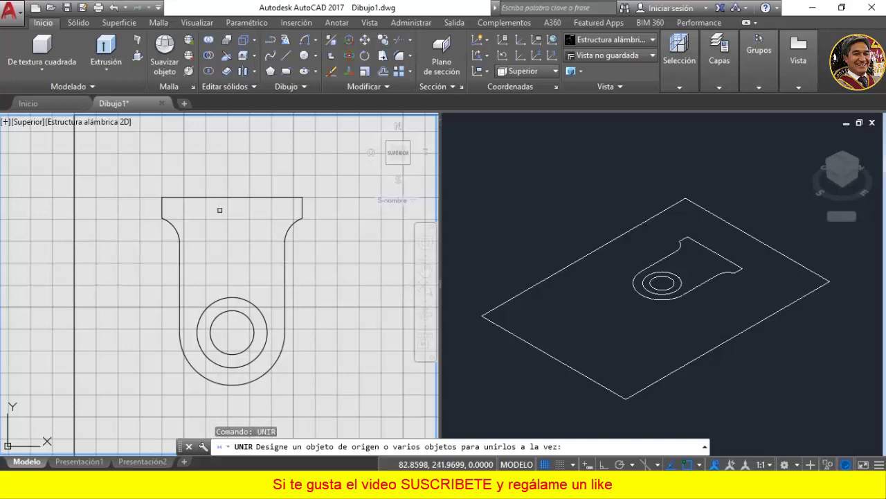
{"action": "left_click", "coordinate": [220, 199]}
{"action": "left_click", "coordinate": [286, 235]}
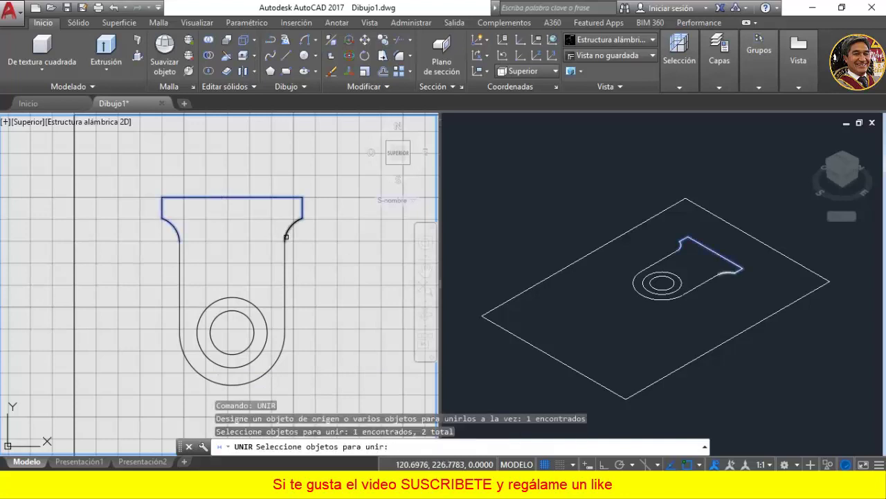
{"action": "left_click", "coordinate": [285, 263]}
{"action": "left_click", "coordinate": [286, 291]}
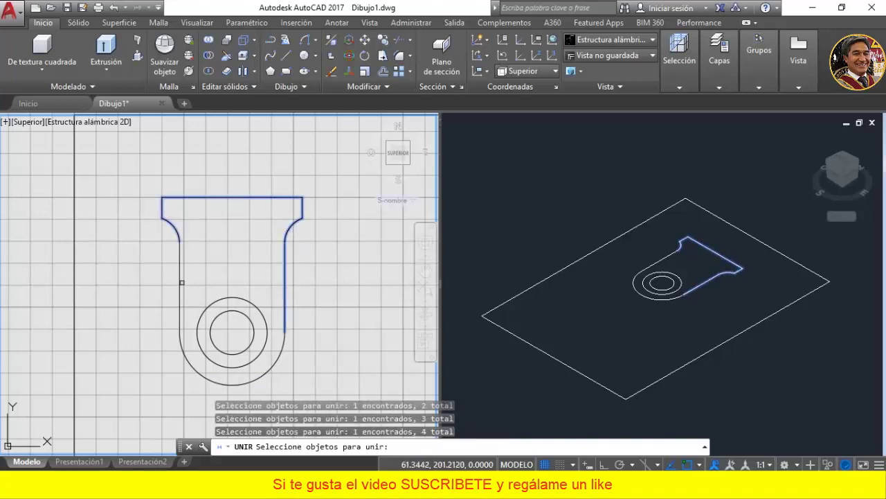
{"action": "left_click", "coordinate": [180, 282]}
{"action": "left_click", "coordinate": [191, 364]}
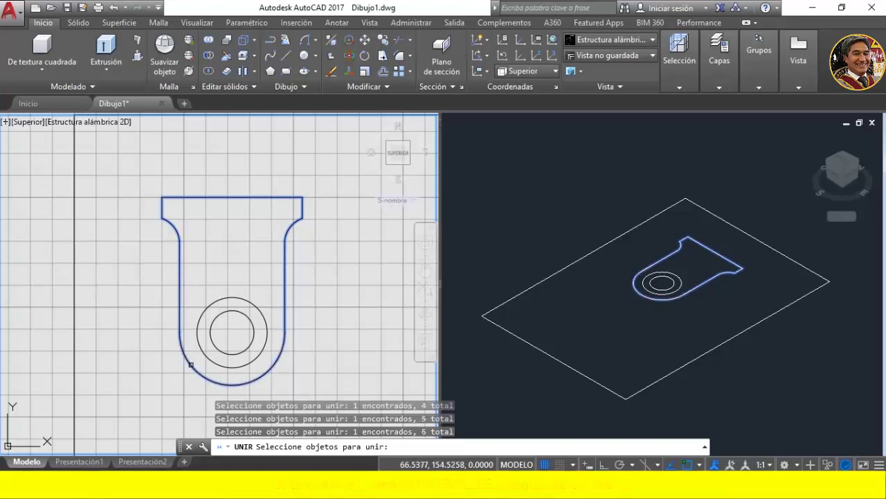
{"action": "key", "text": "Return"}
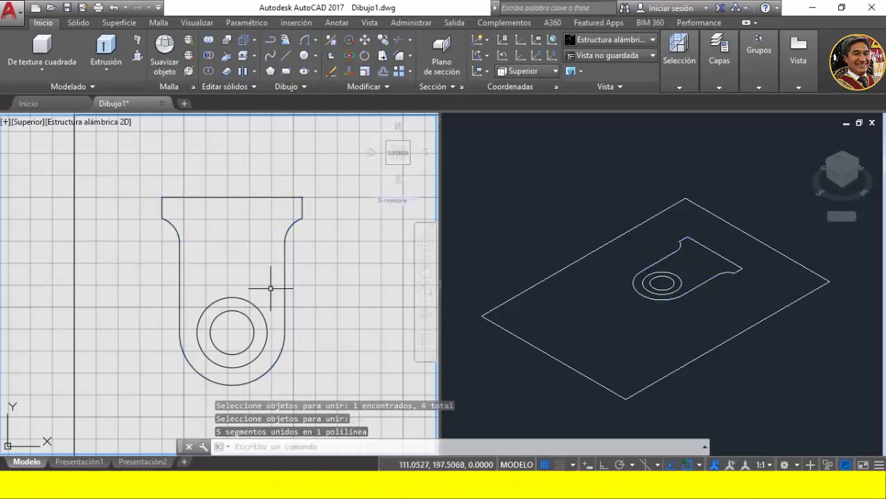
{"action": "left_click", "coordinate": [284, 282]}
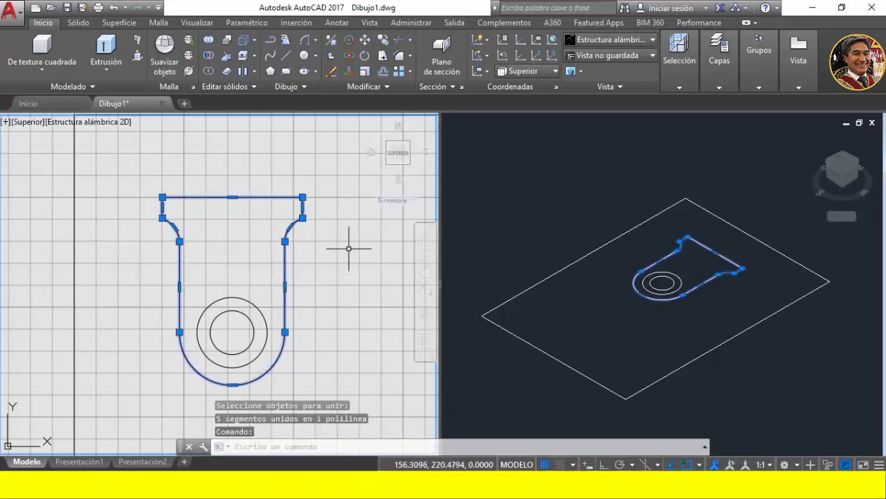
{"action": "key", "text": "Escape"}
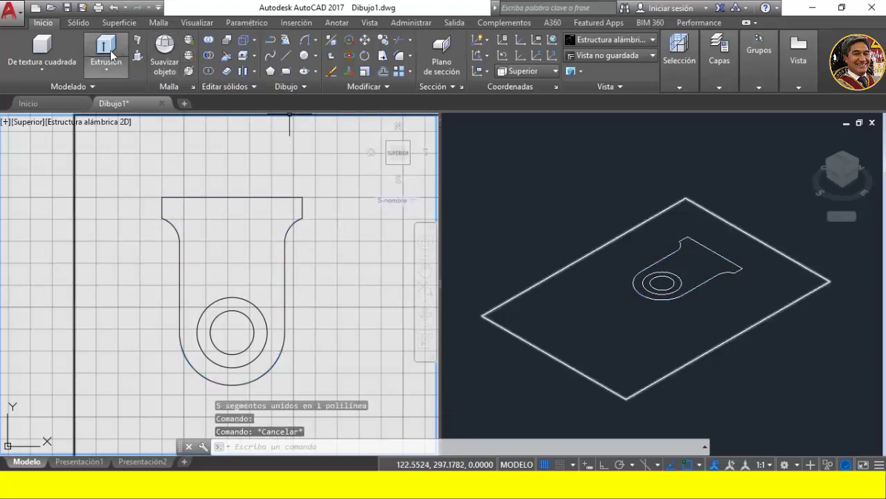
- Extrude the closed outline polyline 10 units into the base plate solid
{"action": "left_click", "coordinate": [106, 47]}
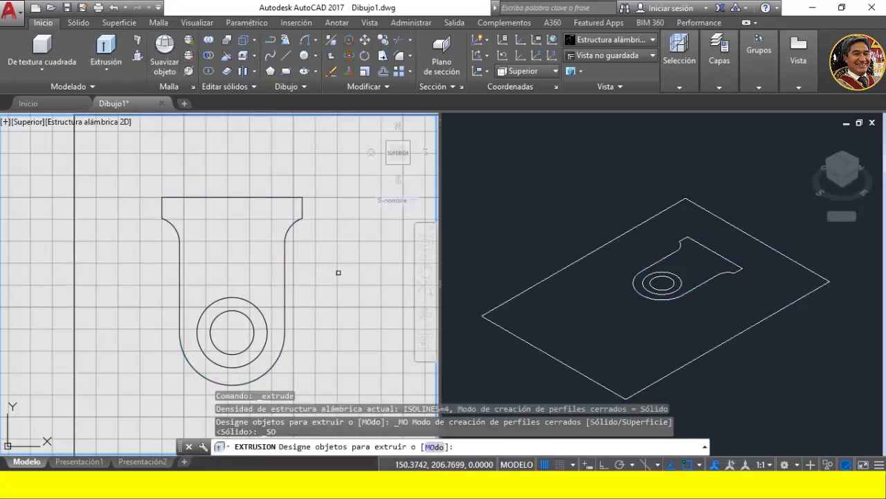
{"action": "left_click", "coordinate": [284, 277]}
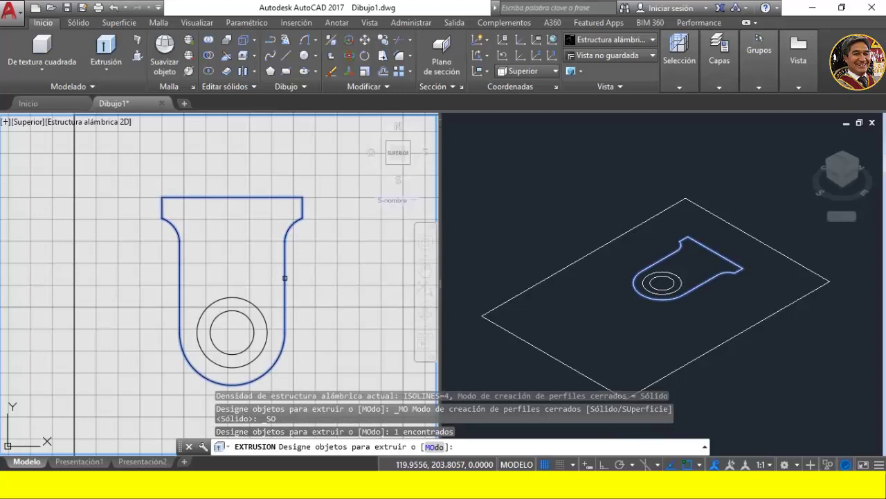
{"action": "key", "text": "Return"}
{"action": "type", "text": "10"}
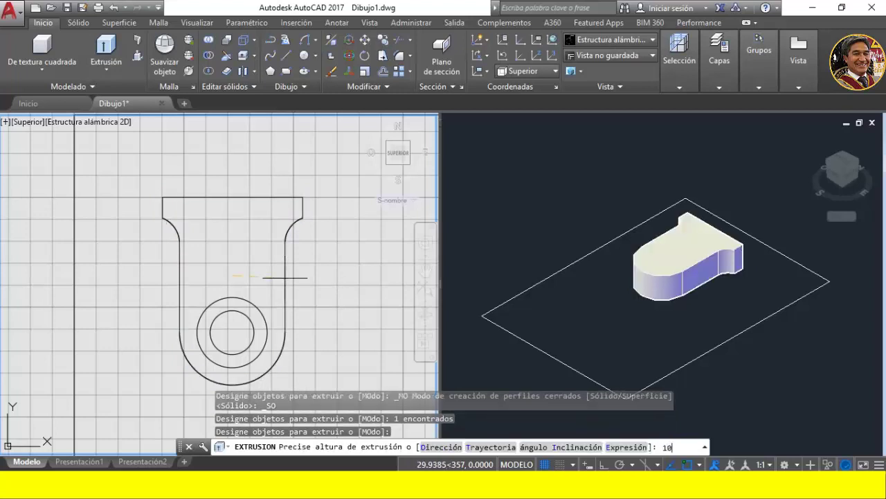
{"action": "key", "text": "Return"}
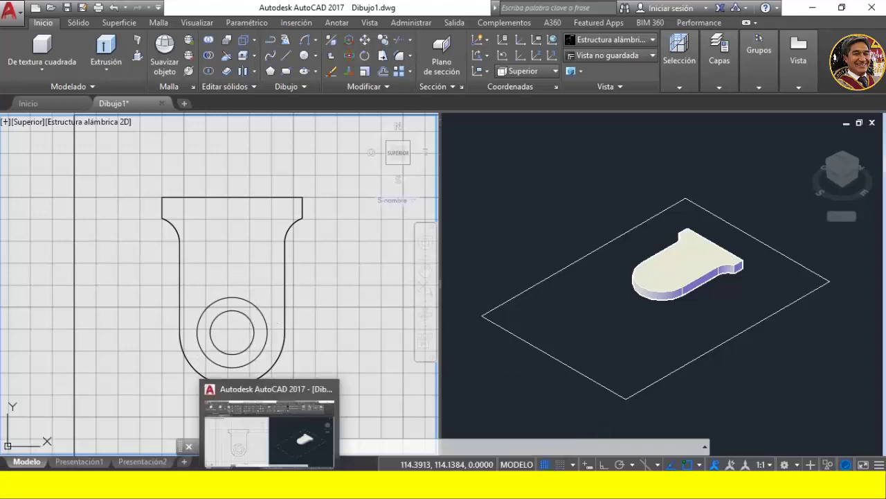
{"action": "left_click", "coordinate": [346, 485]}
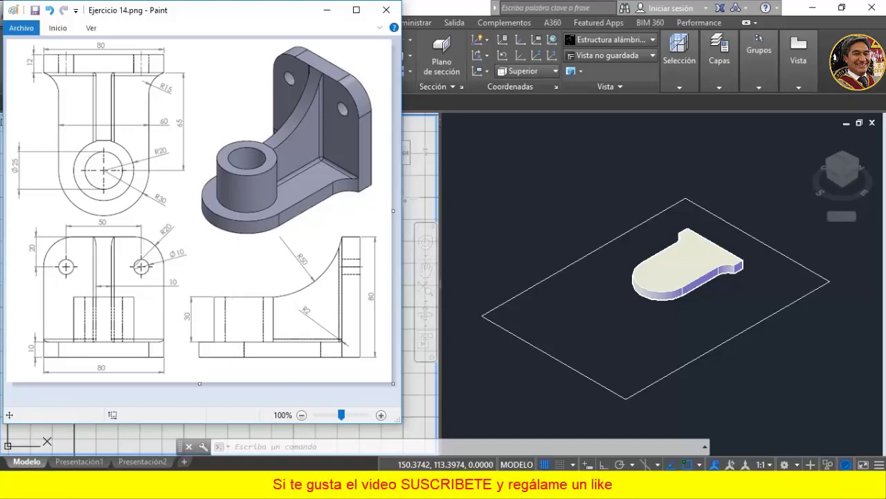
{"action": "left_click", "coordinate": [418, 407]}
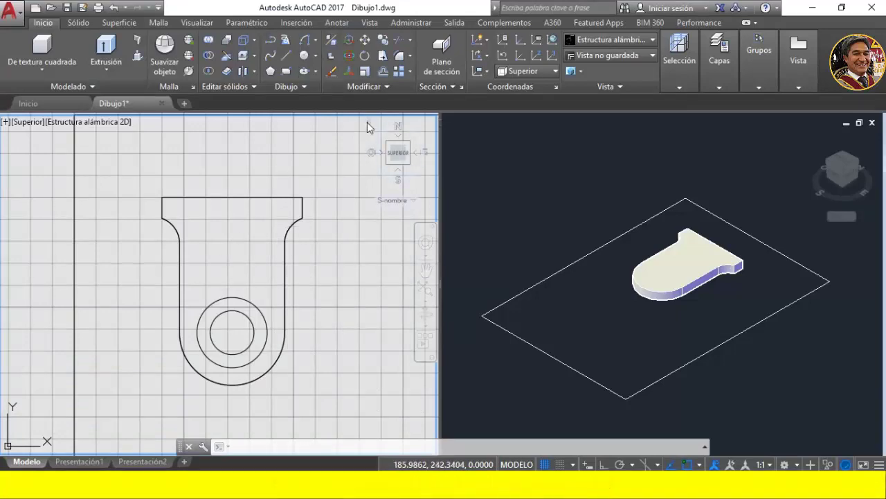
- Switch the left viewport to an isometric view, orbit, then zoom and pan onto the base plate
{"action": "left_click", "coordinate": [386, 165]}
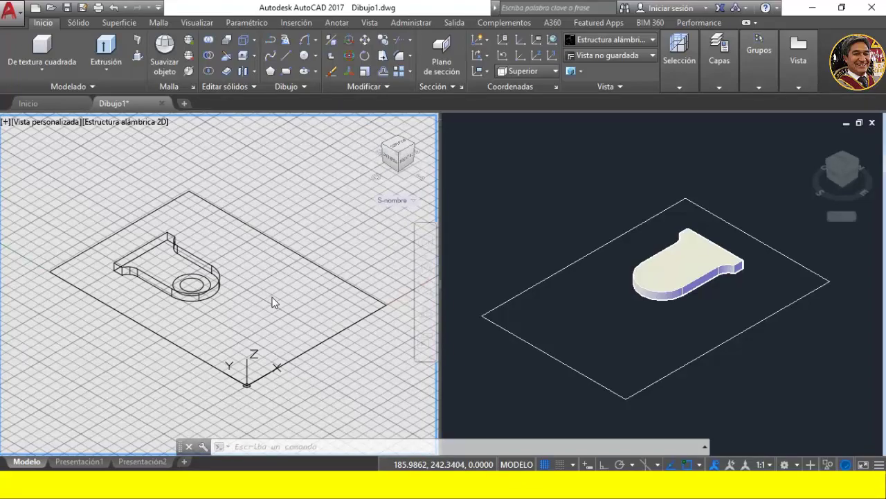
{"action": "mouse_move", "coordinate": [245, 294]}
{"action": "middle_mouse_down", "text": "shift"}
{"action": "mouse_move", "coordinate": [217, 282]}
{"action": "mouse_move", "coordinate": [328, 265]}
{"action": "mouse_move", "coordinate": [263, 311]}
{"action": "middle_mouse_up", "text": "shift"}
{"action": "scroll", "coordinate": [228, 340], "scroll_direction": "up", "scroll_amount": 3}
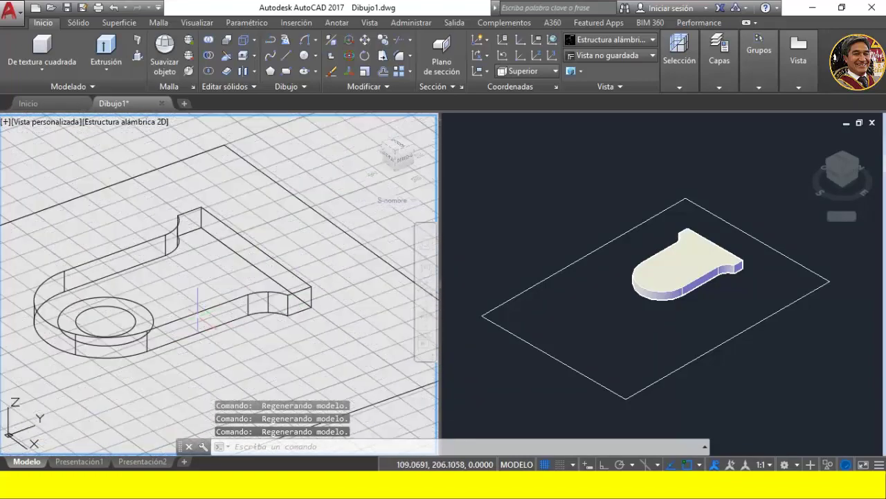
{"action": "scroll", "coordinate": [214, 353], "scroll_direction": "up", "scroll_amount": 2}
{"action": "middle_click_drag", "start_coordinate": [215, 353], "coordinate": [310, 339]}
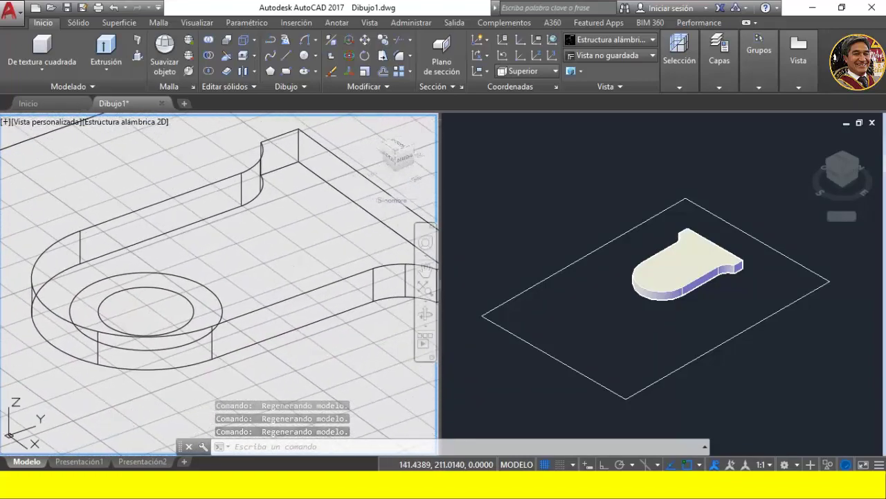
{"action": "left_click", "coordinate": [732, 310]}
{"action": "scroll", "coordinate": [725, 246], "scroll_direction": "up", "scroll_amount": 2}
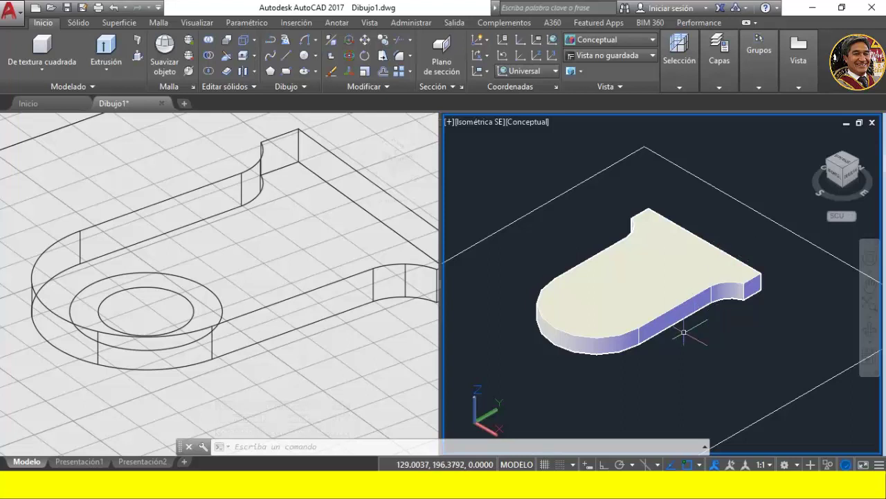
{"action": "scroll", "coordinate": [307, 353], "scroll_direction": "down", "scroll_amount": 2}
{"action": "middle_click_drag", "start_coordinate": [307, 353], "coordinate": [248, 351]}
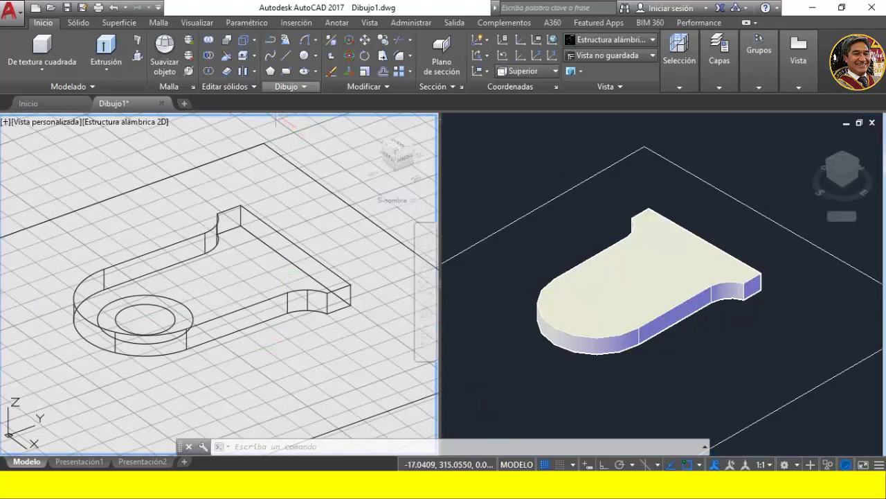
- Extrude the inner and outer boss circles 40 units into cylinders
{"action": "left_click", "coordinate": [105, 46]}
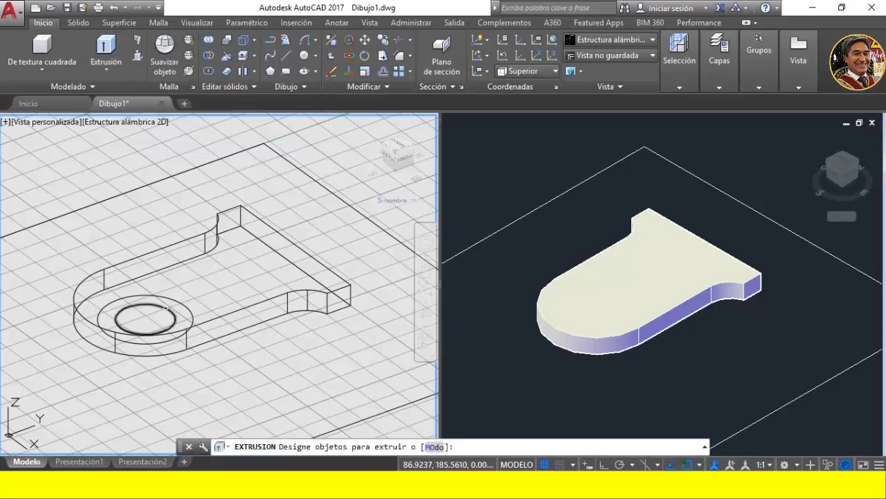
{"action": "left_click", "coordinate": [165, 307]}
{"action": "left_click", "coordinate": [171, 299]}
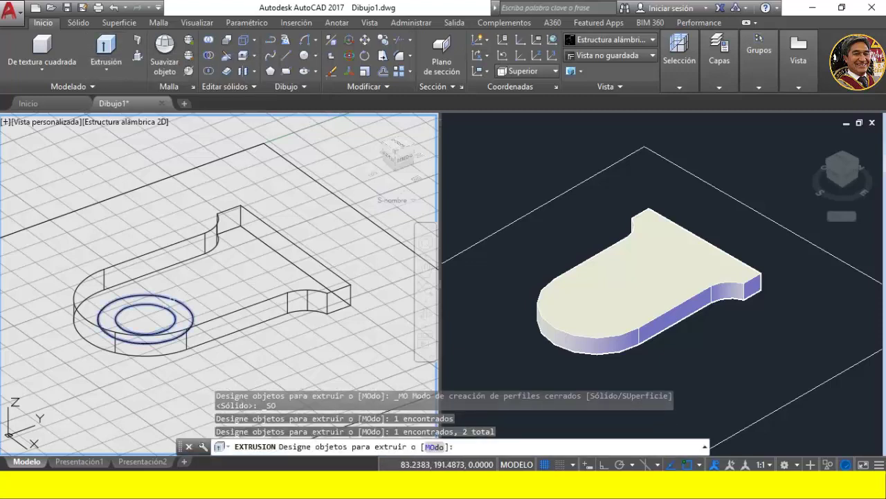
{"action": "key", "text": "Return"}
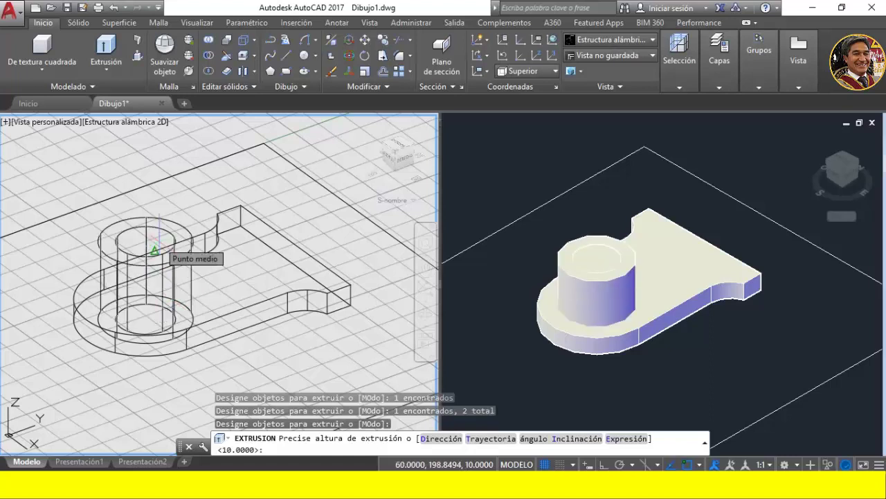
{"action": "type", "text": "40"}
{"action": "key", "text": "Return"}
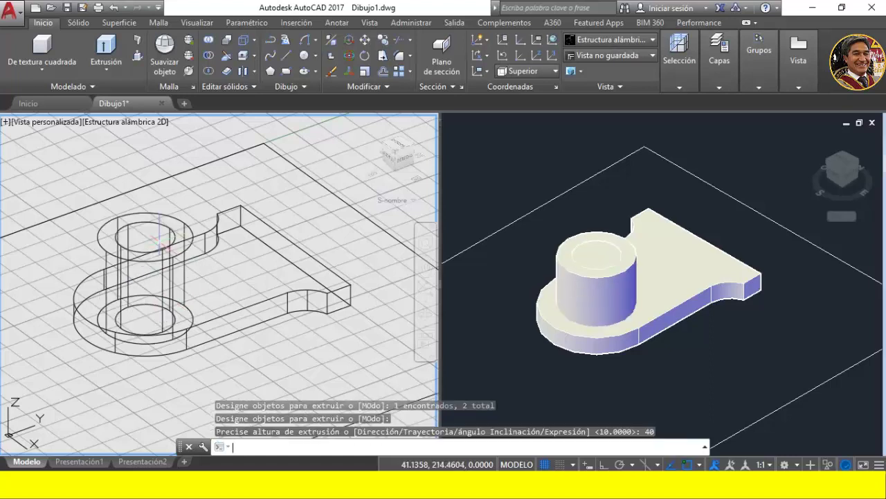
{"action": "key", "text": "Escape"}
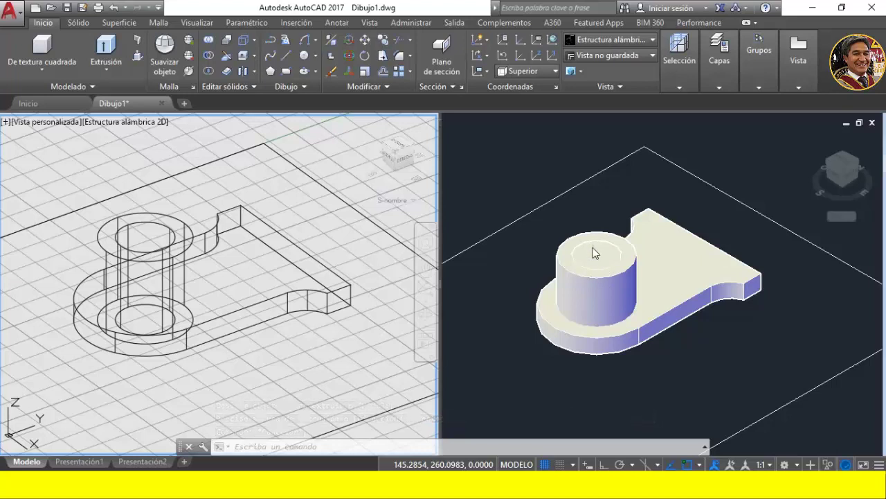
- Subtract the inner cylinder from the outer cylinder and base plate, then orbit the shaded view
{"action": "left_click", "coordinate": [209, 56]}
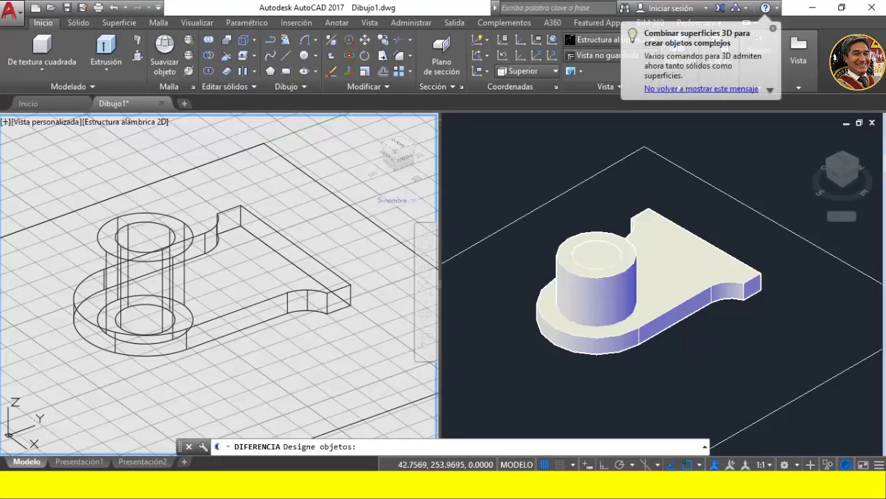
{"action": "left_click", "coordinate": [166, 216]}
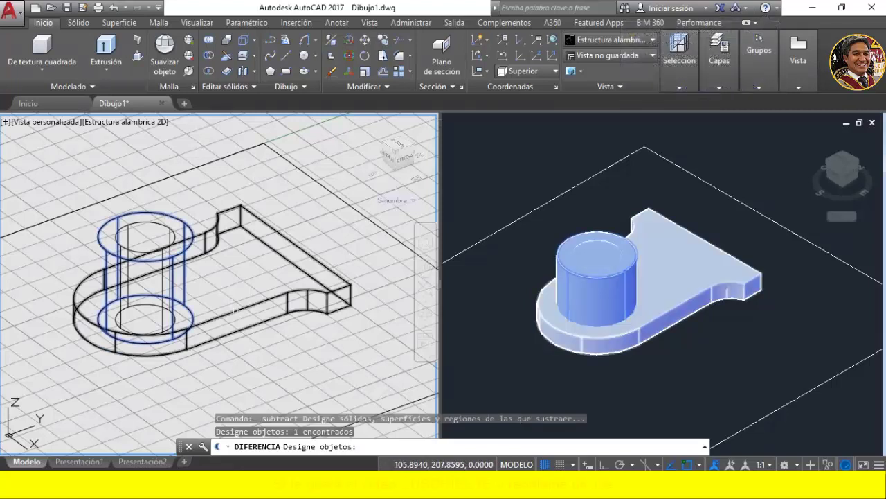
{"action": "left_click", "coordinate": [236, 312]}
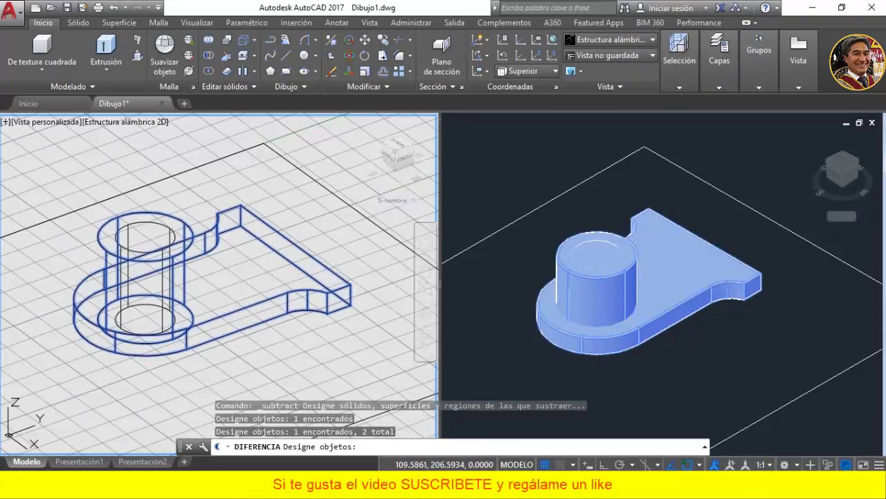
{"action": "key", "text": "Return"}
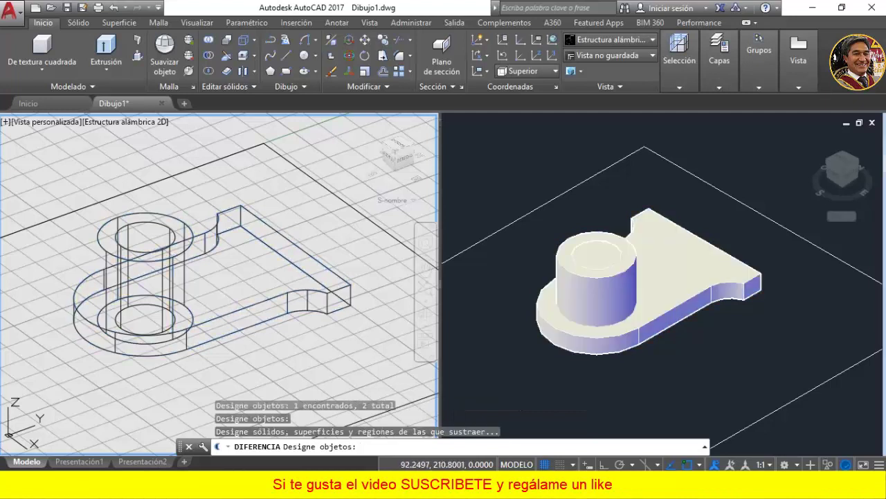
{"action": "left_click", "coordinate": [146, 220]}
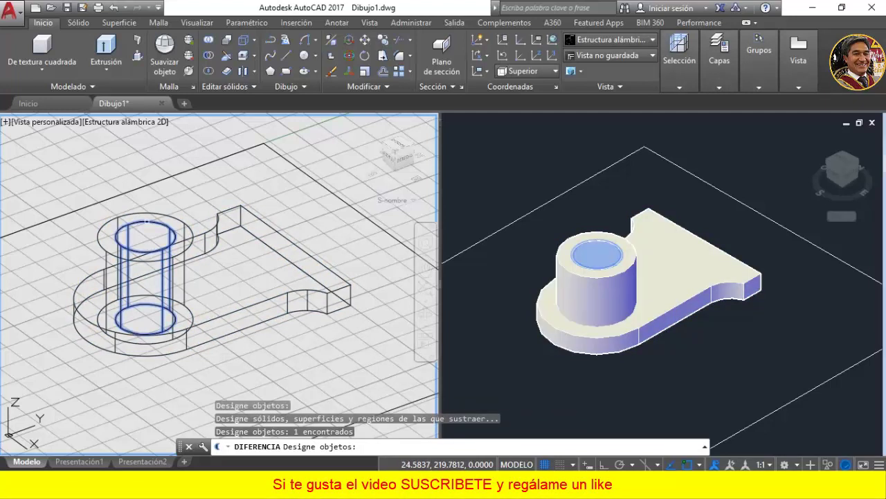
{"action": "key", "text": "Return"}
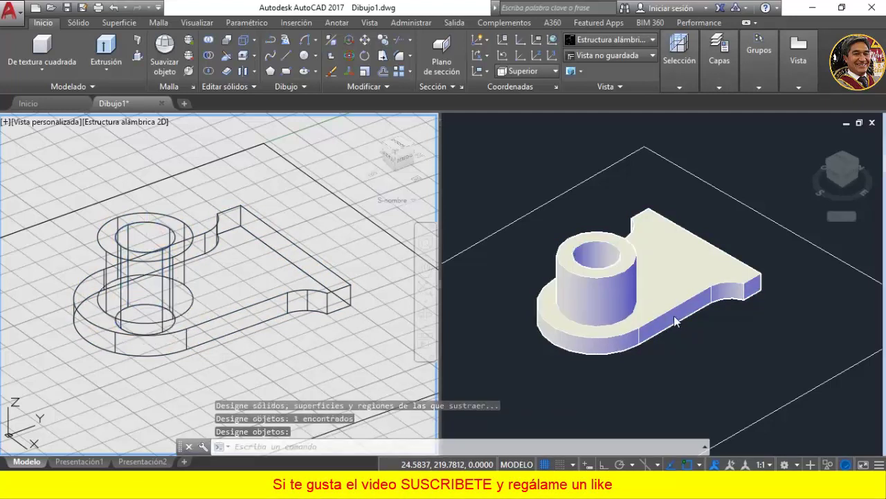
{"action": "left_click", "coordinate": [673, 316]}
{"action": "mouse_move", "coordinate": [673, 315]}
{"action": "middle_mouse_down", "text": "shift"}
{"action": "mouse_move", "coordinate": [684, 392]}
{"action": "mouse_move", "coordinate": [669, 348]}
{"action": "mouse_move", "coordinate": [669, 286]}
{"action": "mouse_move", "coordinate": [647, 382]}
{"action": "mouse_move", "coordinate": [676, 328]}
{"action": "mouse_move", "coordinate": [660, 354]}
{"action": "middle_mouse_up", "text": "shift"}
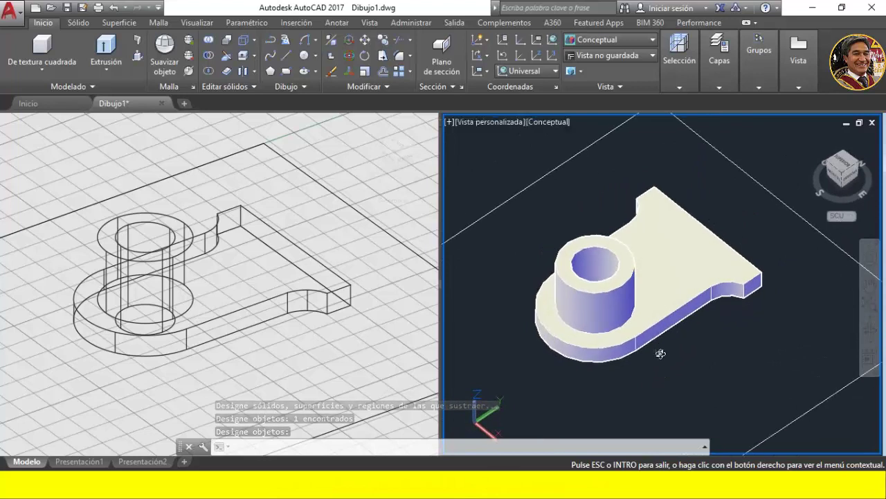
- Check the Paint reference, then orbit the left wireframe viewport to expose the plate's rear edge
{"action": "key", "text": "alt+Tab"}
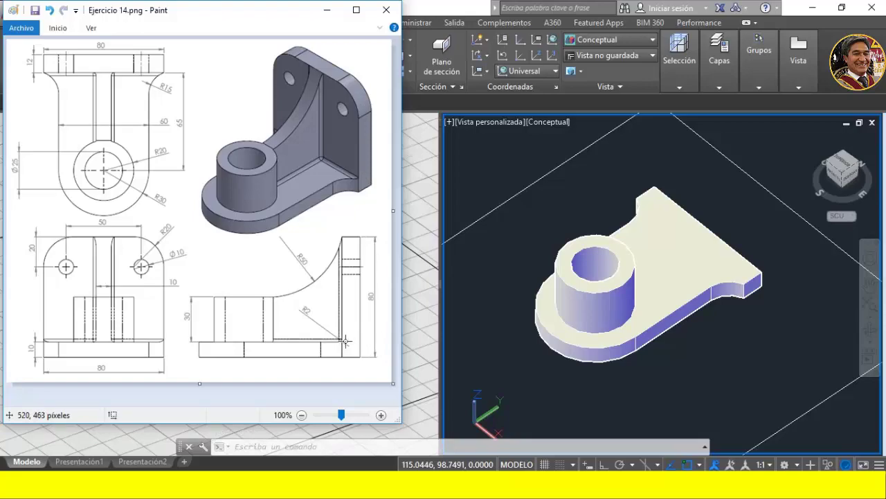
{"action": "left_click", "coordinate": [414, 299]}
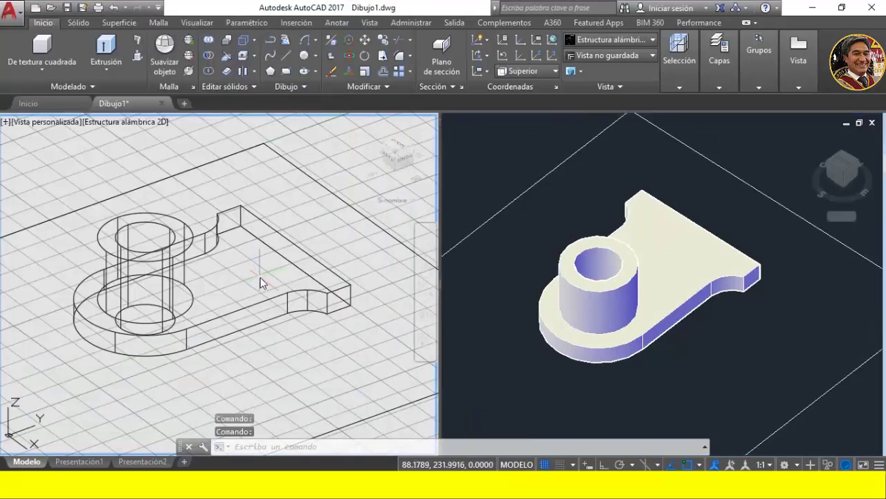
{"action": "mouse_move", "coordinate": [257, 282]}
{"action": "middle_mouse_down", "text": "shift"}
{"action": "mouse_move", "coordinate": [271, 328]}
{"action": "mouse_move", "coordinate": [254, 316]}
{"action": "mouse_move", "coordinate": [256, 302]}
{"action": "mouse_move", "coordinate": [261, 309]}
{"action": "middle_mouse_up", "text": "shift"}
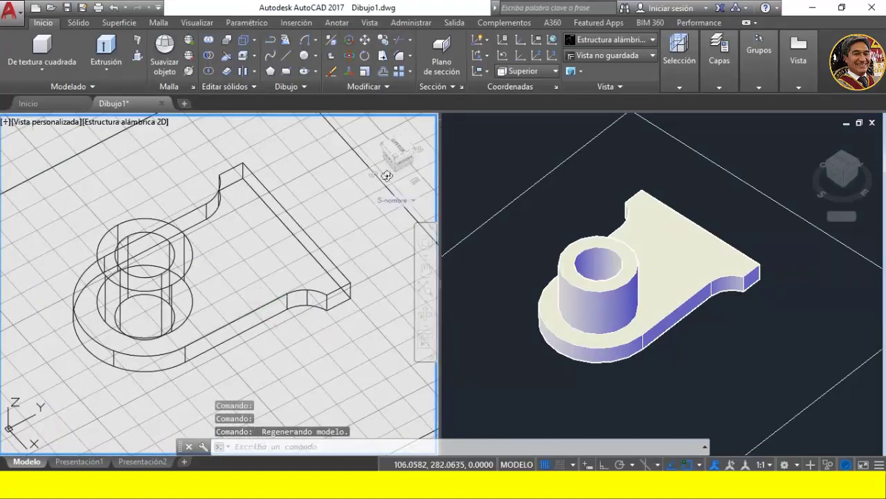
- Draw a thin rectangle along the plate's rear edge and select it for extrusion
{"action": "left_click", "coordinate": [286, 72]}
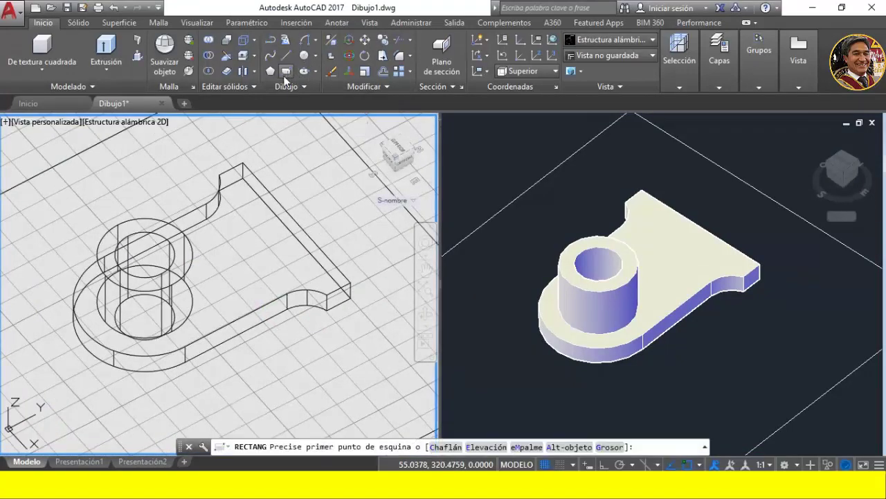
{"action": "left_click", "coordinate": [219, 174]}
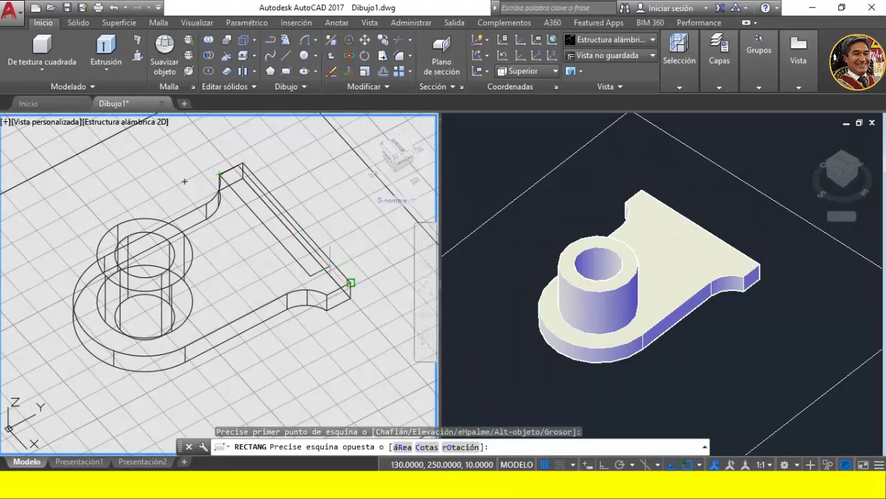
{"action": "left_click", "coordinate": [351, 282]}
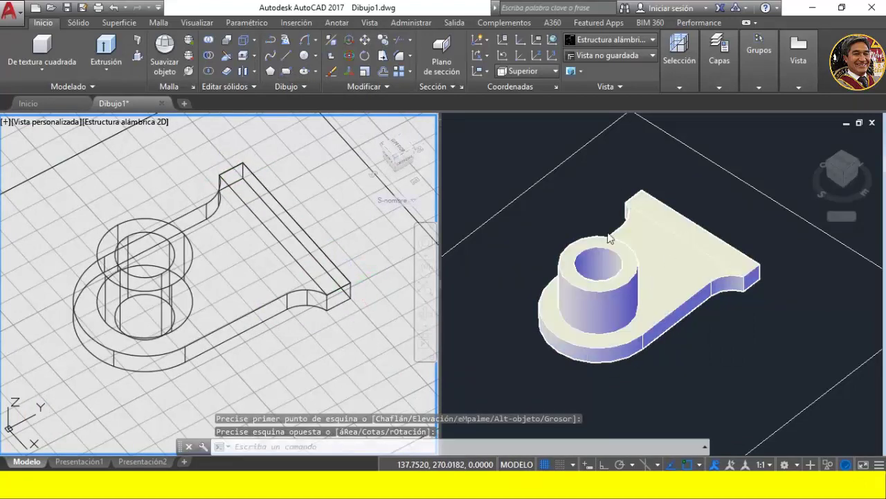
{"action": "left_click", "coordinate": [277, 238]}
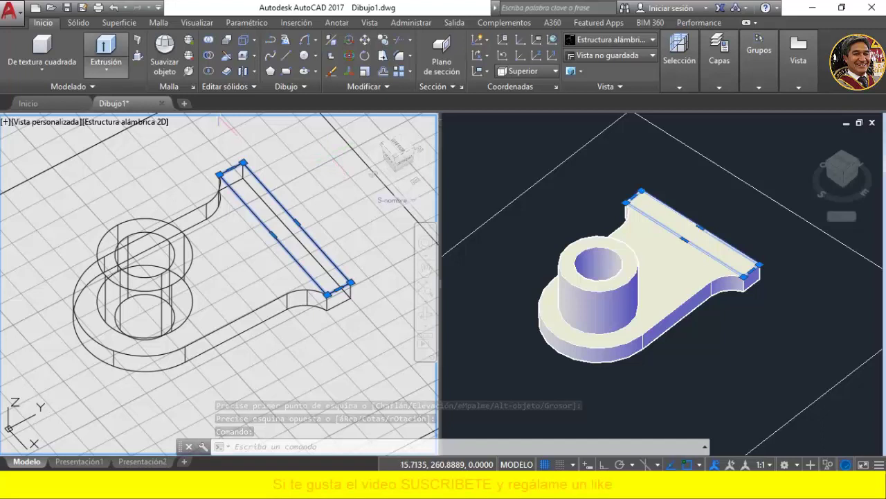
{"action": "left_click", "coordinate": [116, 56]}
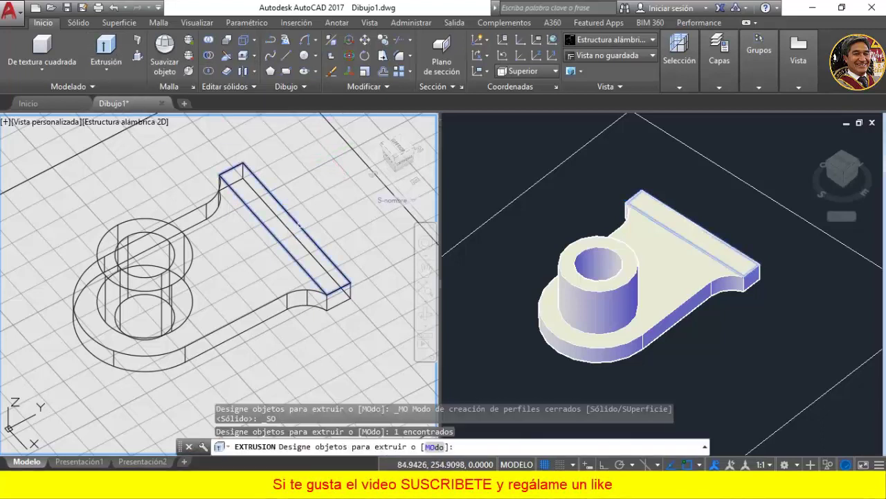
- Extrude the rectangle 70 units into the back wall, then zoom out and pan both viewports
{"action": "key", "text": "Return"}
{"action": "type", "text": "70"}
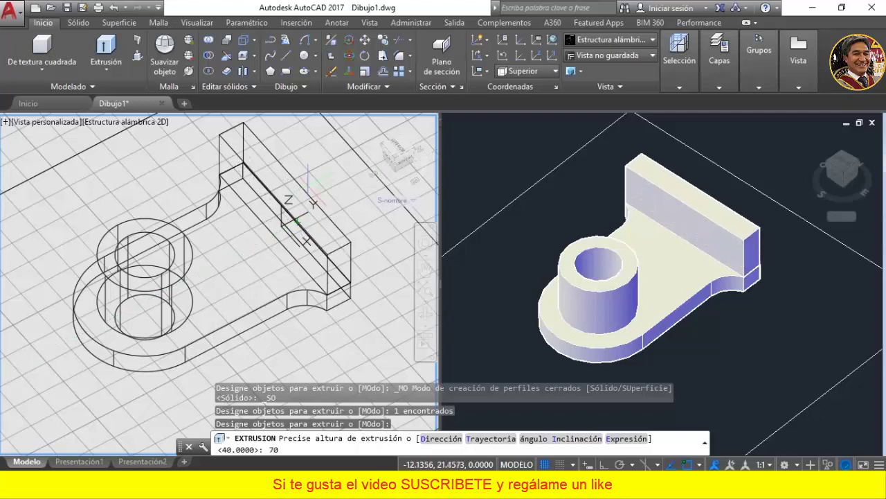
{"action": "key", "text": "Return"}
{"action": "scroll", "coordinate": [289, 277], "scroll_direction": "down", "scroll_amount": 2}
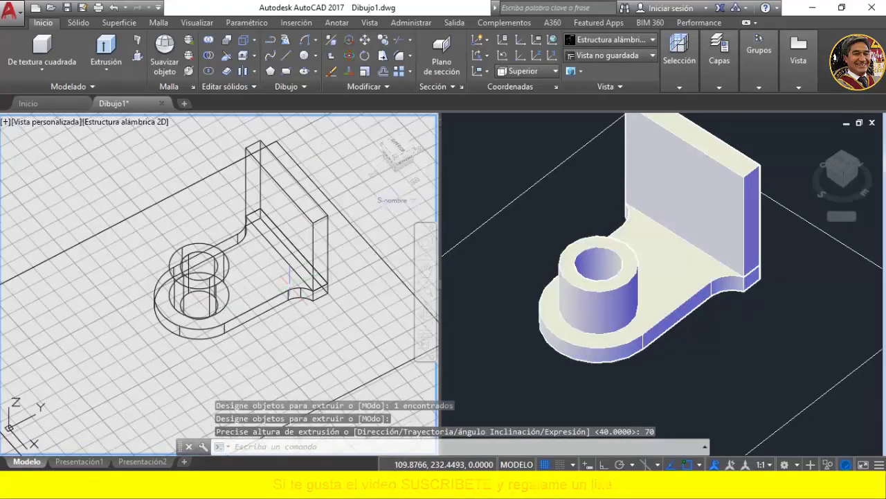
{"action": "scroll", "coordinate": [270, 291], "scroll_direction": "down", "scroll_amount": 2}
{"action": "scroll", "coordinate": [259, 300], "scroll_direction": "down", "scroll_amount": 2}
{"action": "left_click", "coordinate": [686, 275]}
{"action": "scroll", "coordinate": [685, 275], "scroll_direction": "down", "scroll_amount": 2}
{"action": "middle_click_drag", "start_coordinate": [686, 275], "coordinate": [668, 307]}
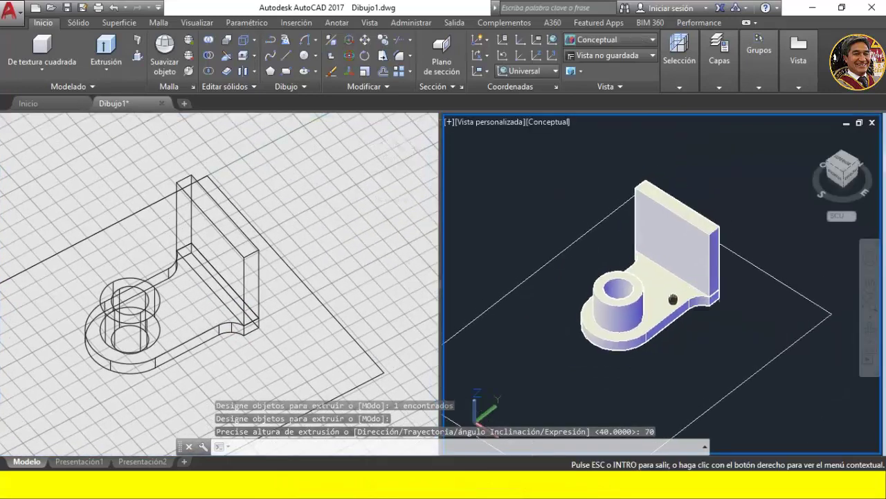
- Cancel the pending command and bring up the Paint reference drawing
{"action": "left_click", "coordinate": [277, 296]}
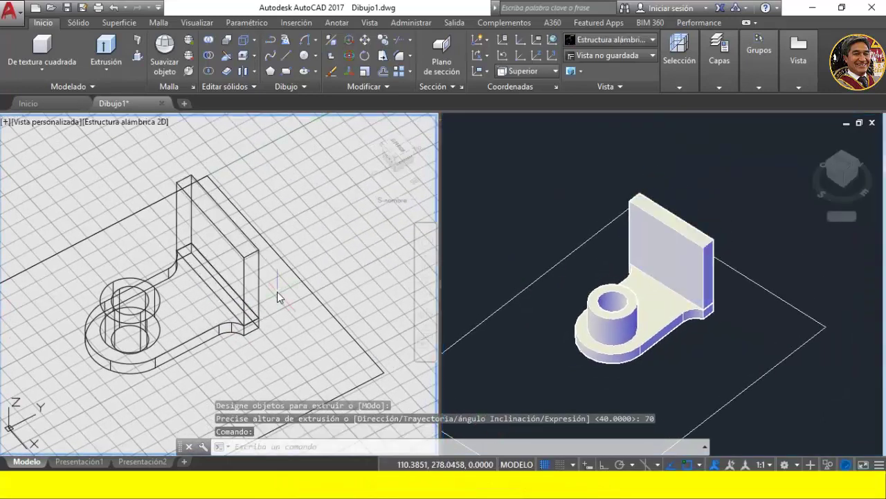
{"action": "key", "text": "Escape"}
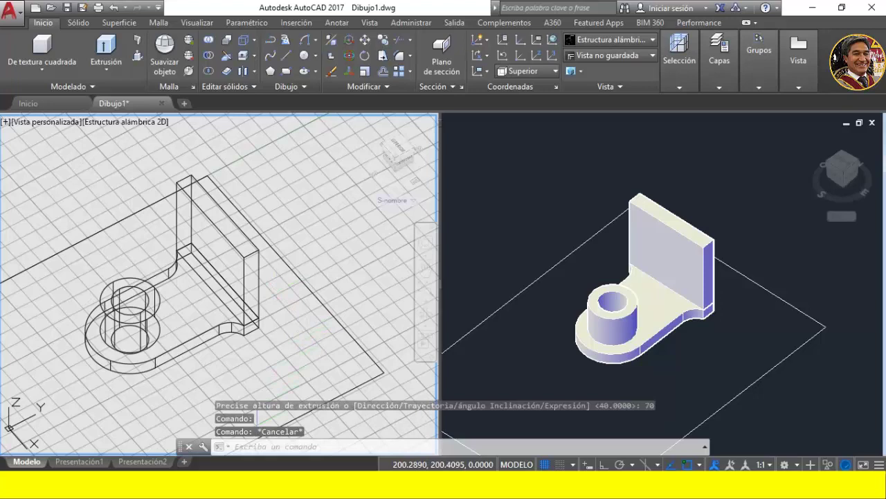
{"action": "key", "text": "alt+Tab"}
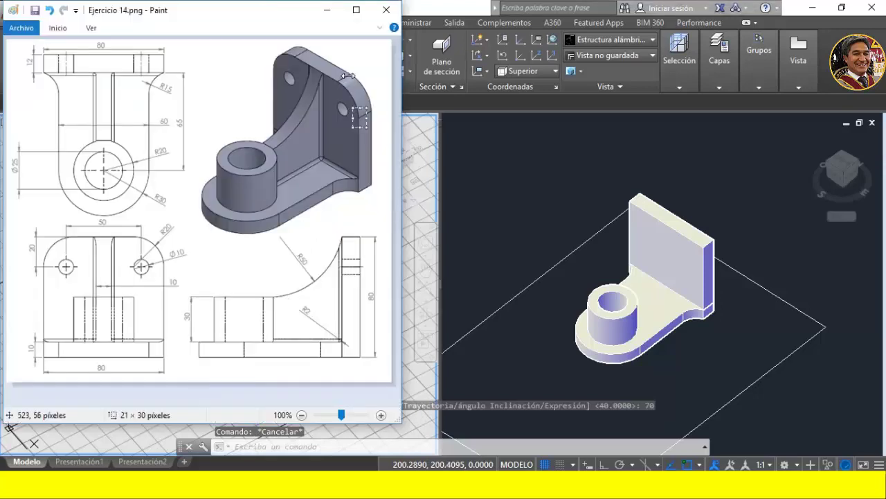
- Start Empalmar aristas from the Sólido tab and choose its Radio option
{"action": "left_click", "coordinate": [424, 397]}
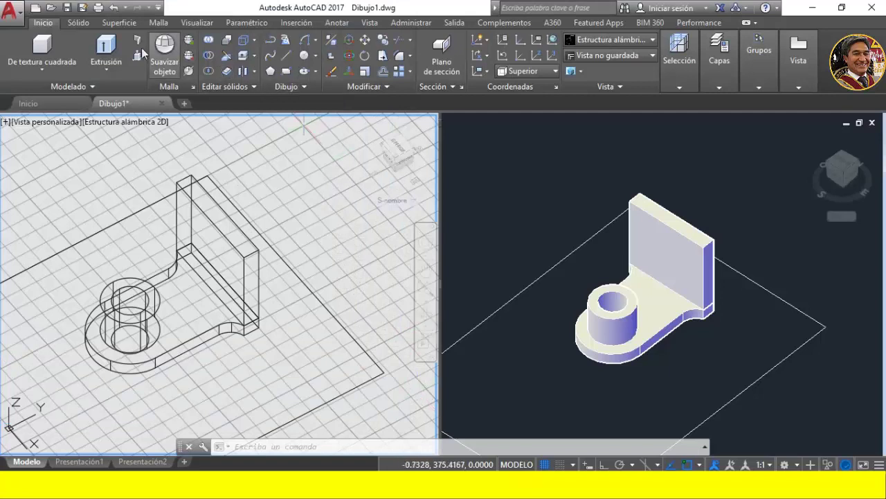
{"action": "left_click", "coordinate": [79, 23]}
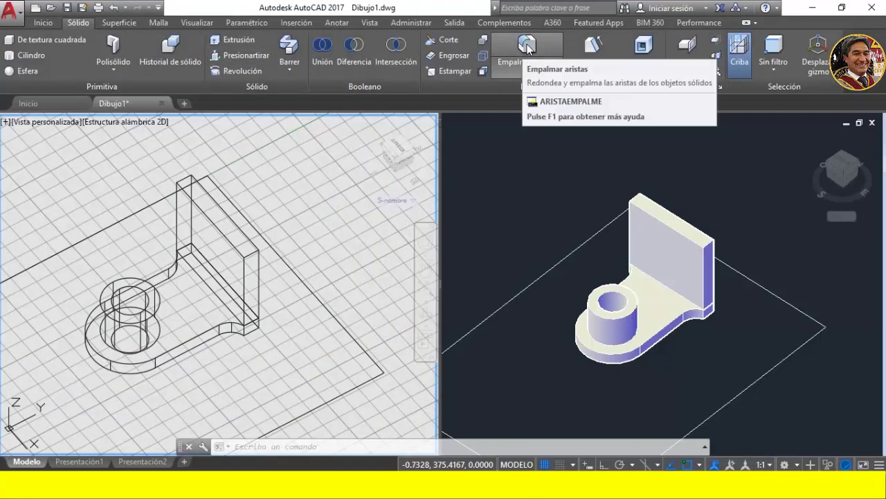
{"action": "key", "text": "alt+Tab"}
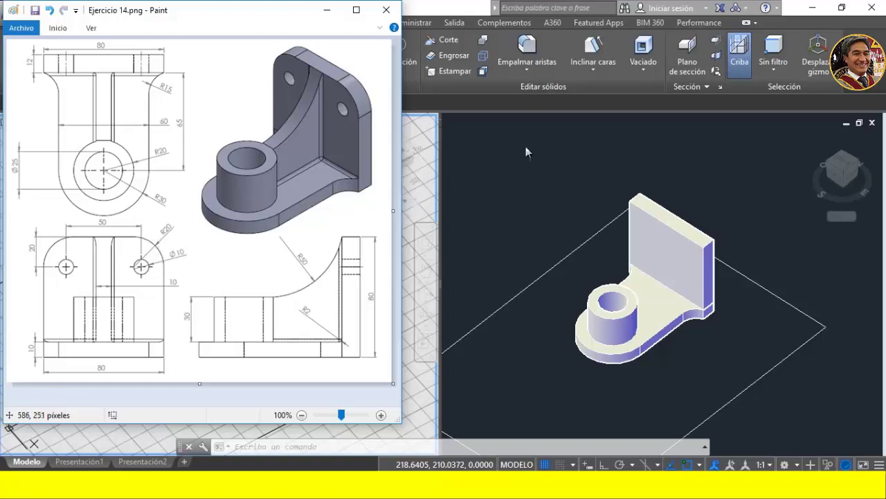
{"action": "key", "text": "alt+Tab"}
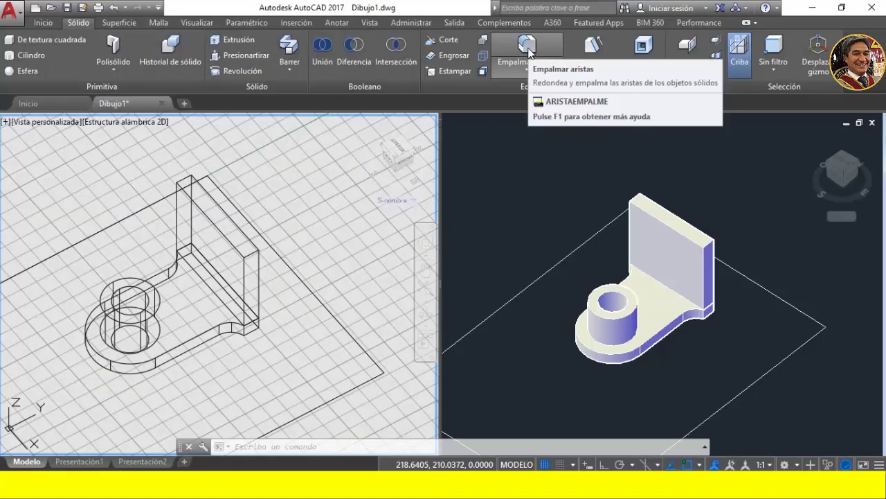
{"action": "left_click", "coordinate": [527, 48]}
{"action": "left_click", "coordinate": [471, 446]}
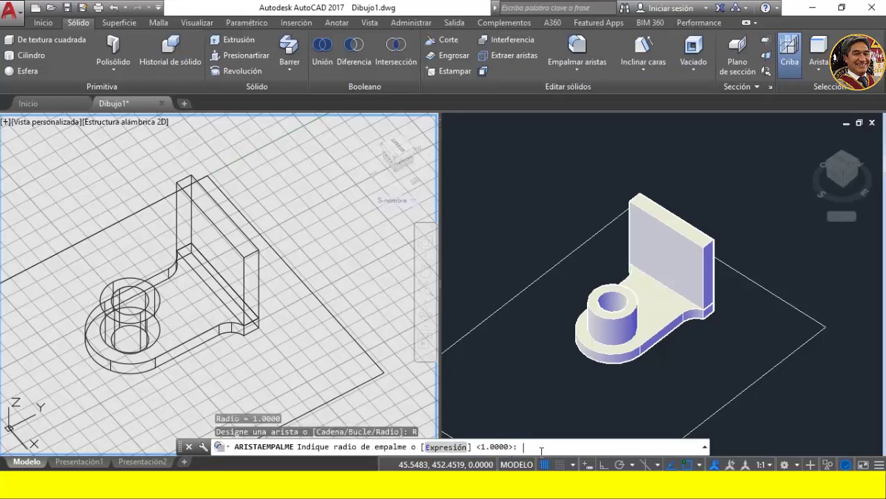
{"action": "type", "text": "20"}
- Fillet the back wall's two upper side edges with radius 20
{"action": "key", "text": "Return"}
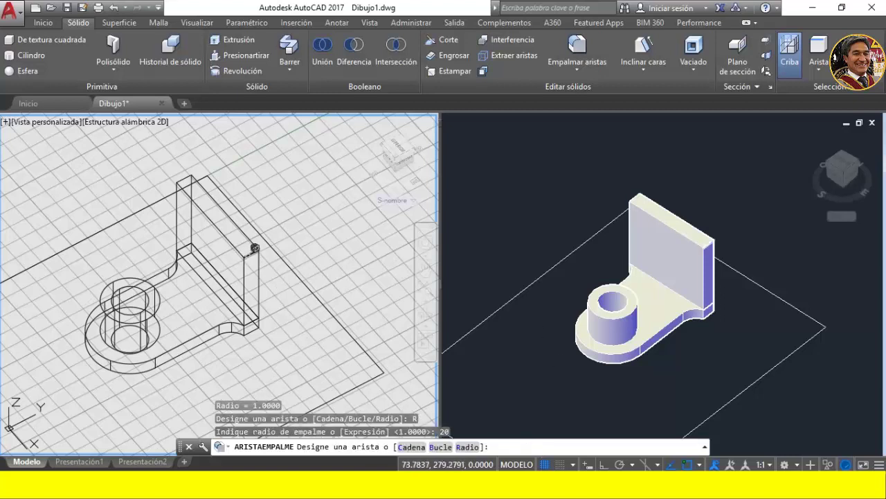
{"action": "left_click", "coordinate": [194, 177]}
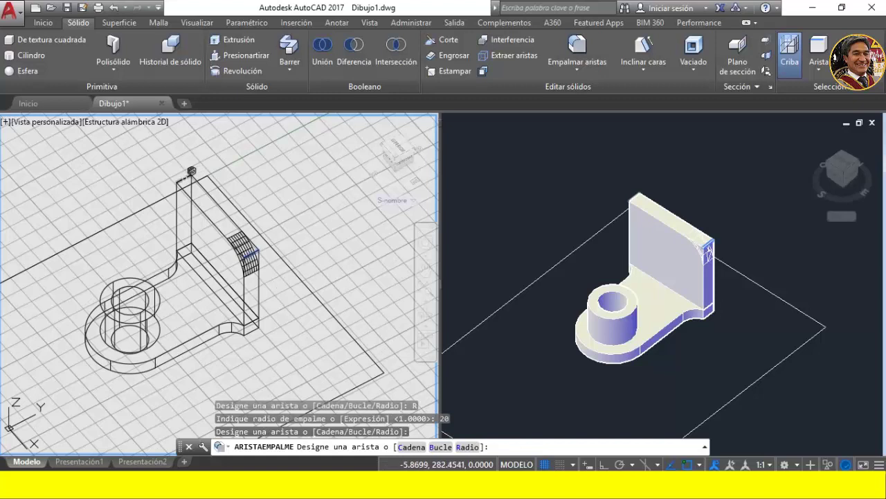
{"action": "left_click", "coordinate": [191, 176]}
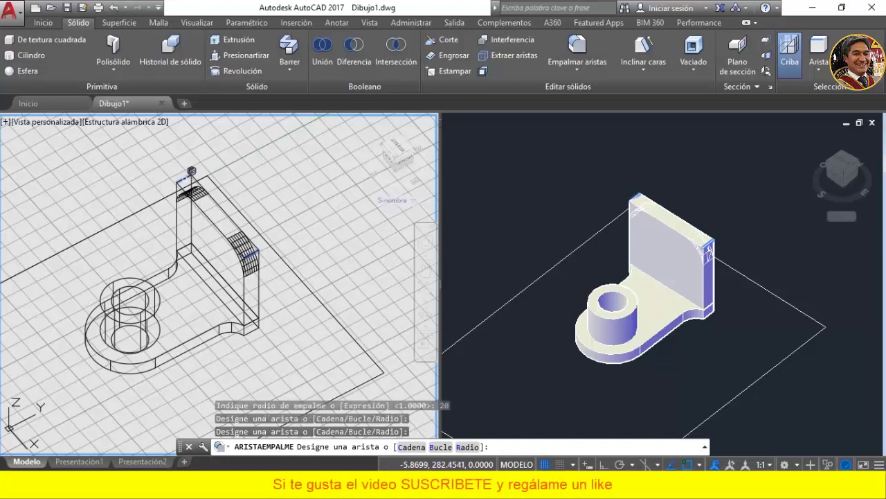
{"action": "key", "text": "Return"}
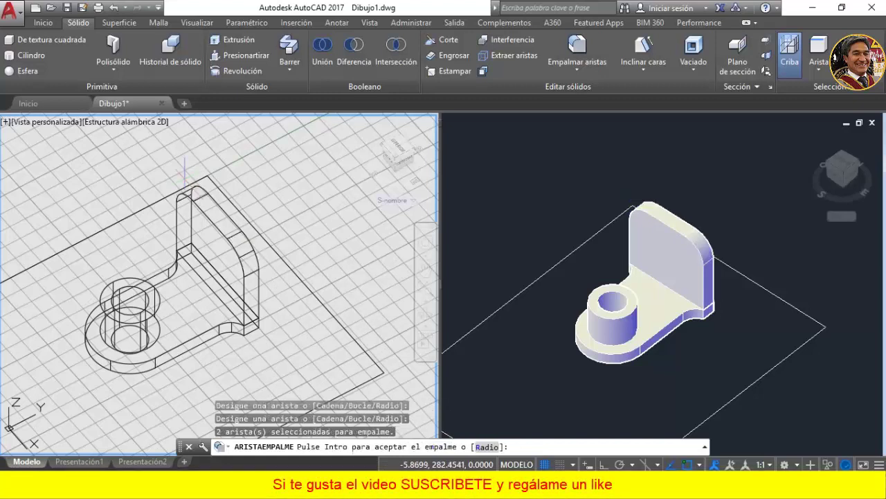
{"action": "key", "text": "Return"}
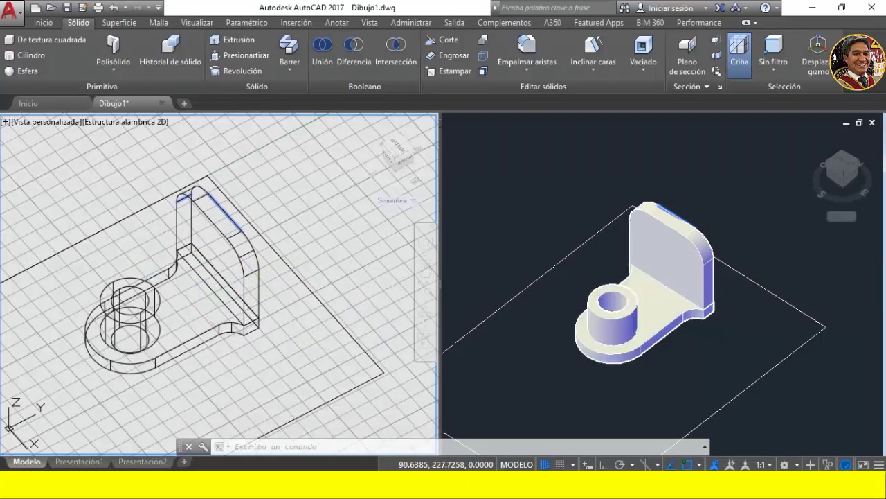
{"action": "middle_click_drag", "start_coordinate": [196, 298], "coordinate": [220, 292], "text": "shift"}
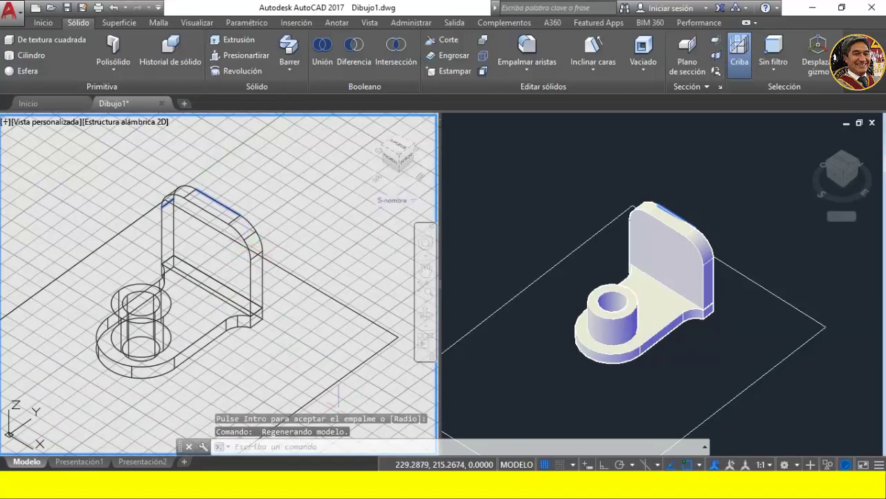
- Check the Paint reference, then set the left viewport to the Front view
{"action": "key", "text": "alt+Tab"}
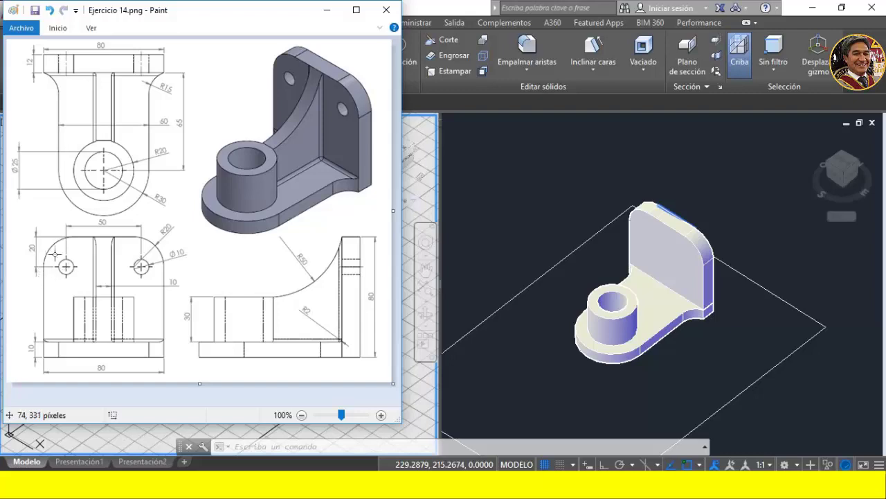
{"action": "left_click", "coordinate": [425, 397]}
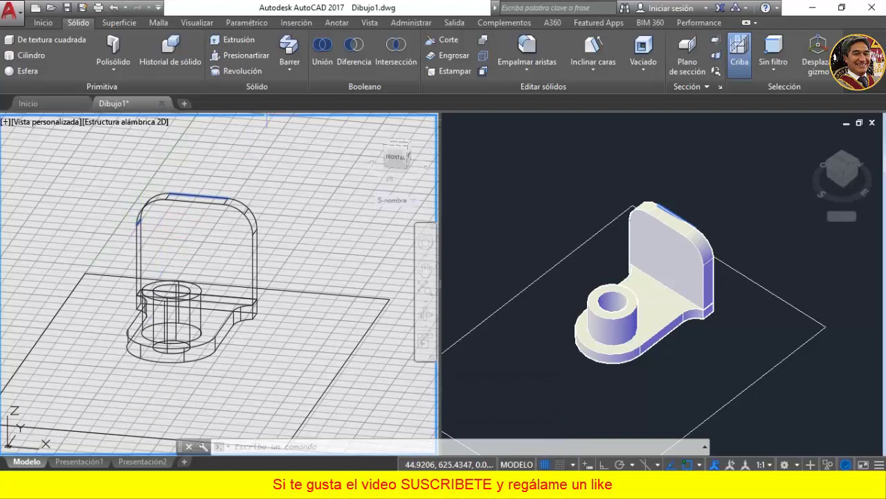
- Draw a guide line from the back wall corner, 15 then 50 units, and compare with the reference
{"action": "left_click", "coordinate": [43, 22]}
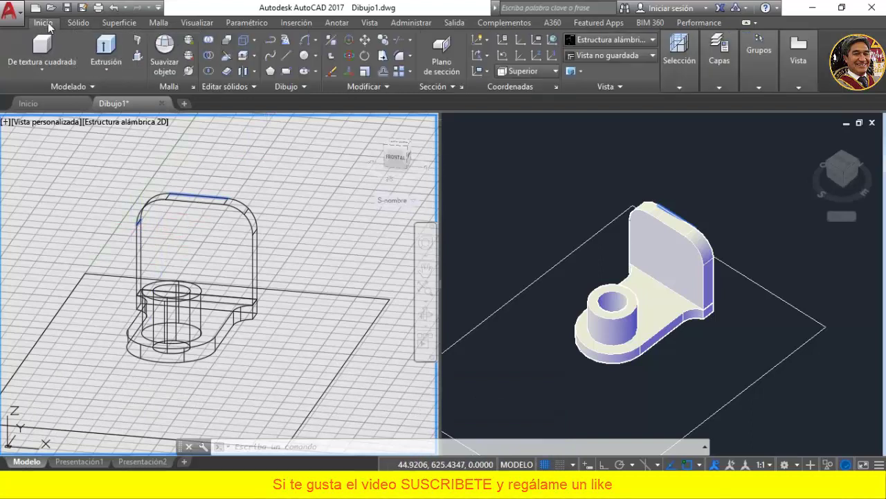
{"action": "left_click", "coordinate": [286, 56]}
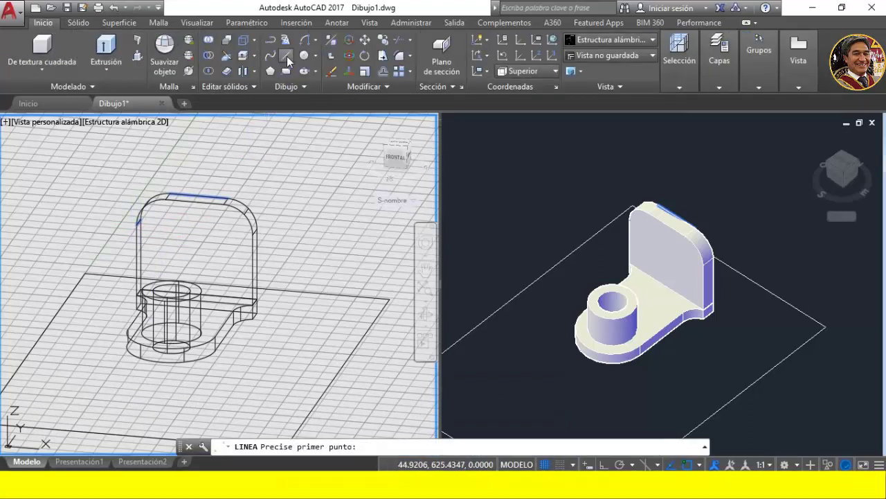
{"action": "left_click", "coordinate": [166, 227]}
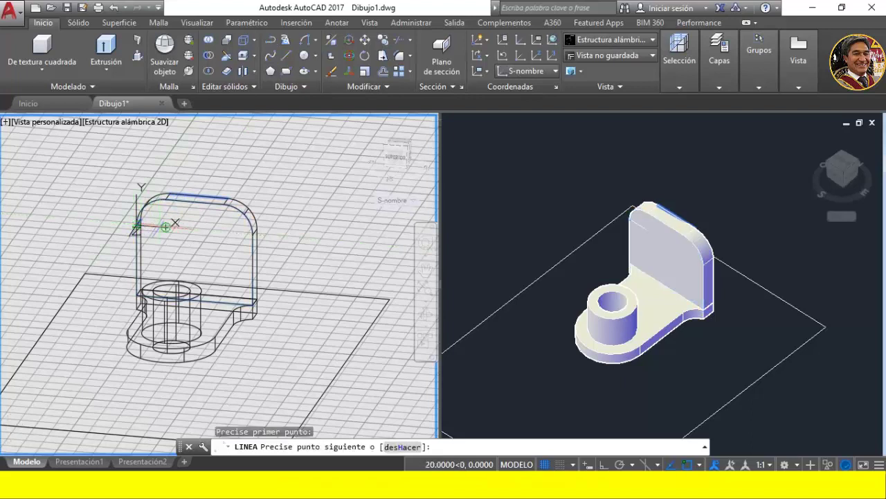
{"action": "type", "text": "15"}
{"action": "key", "text": "Return"}
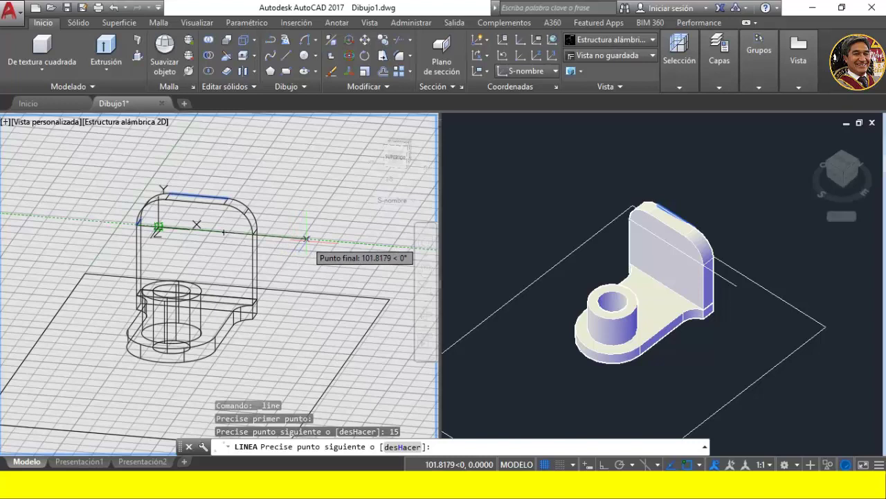
{"action": "type", "text": "50"}
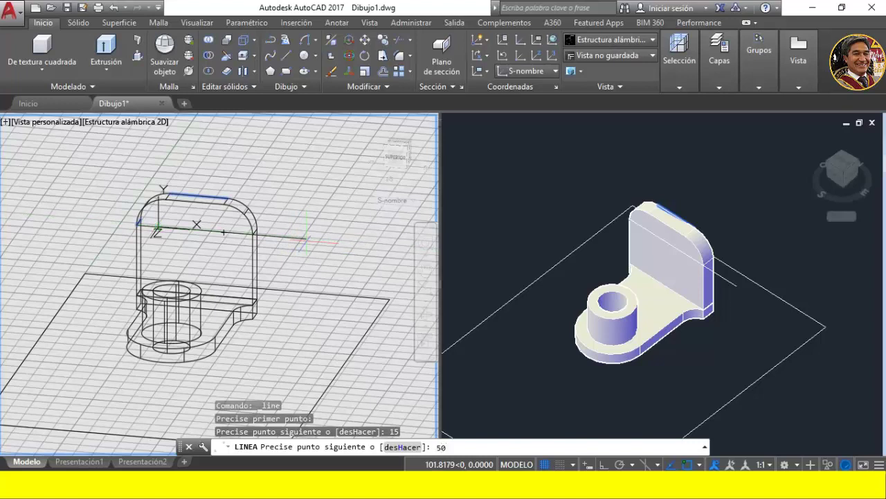
{"action": "key", "text": "Return"}
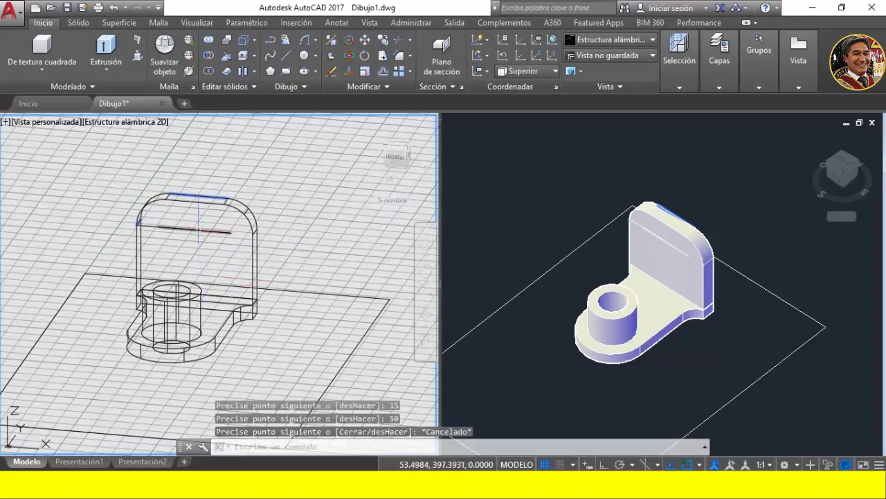
{"action": "key", "text": "Escape"}
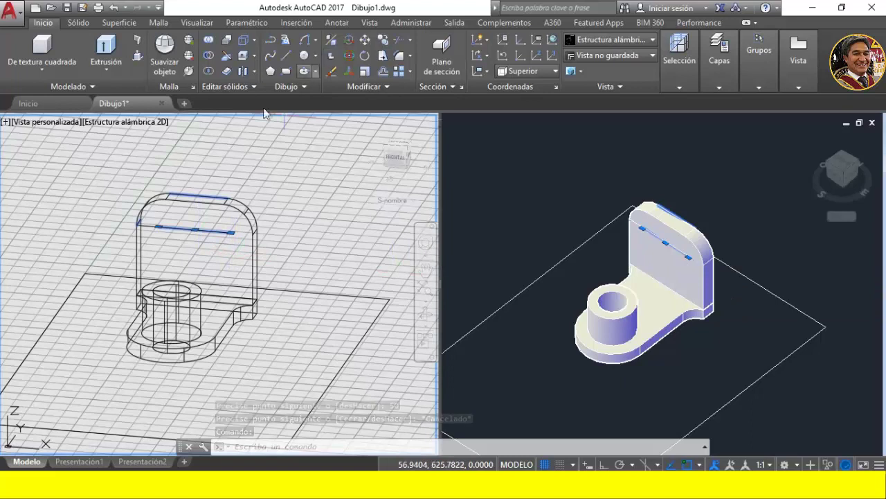
{"action": "key", "text": "alt+Tab"}
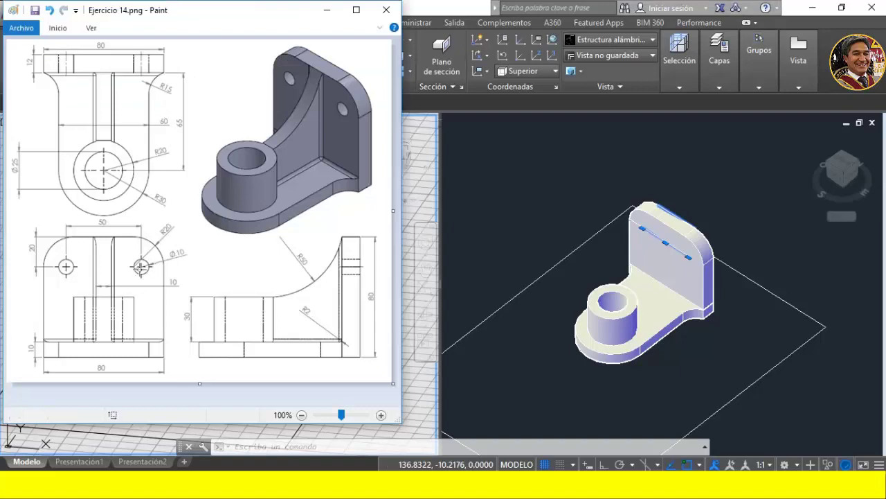
{"action": "left_click", "coordinate": [414, 395]}
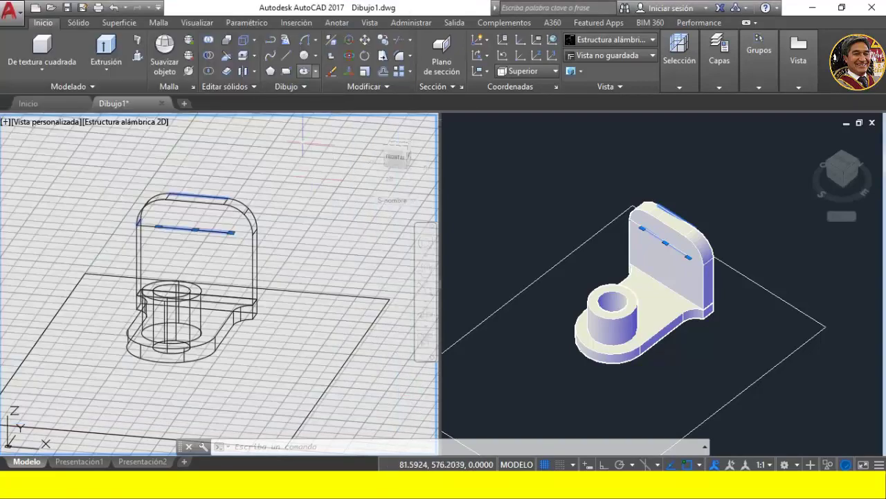
- Draw two radius-5 circles on the back wall face, one at the guide line's end
{"action": "left_click", "coordinate": [304, 55]}
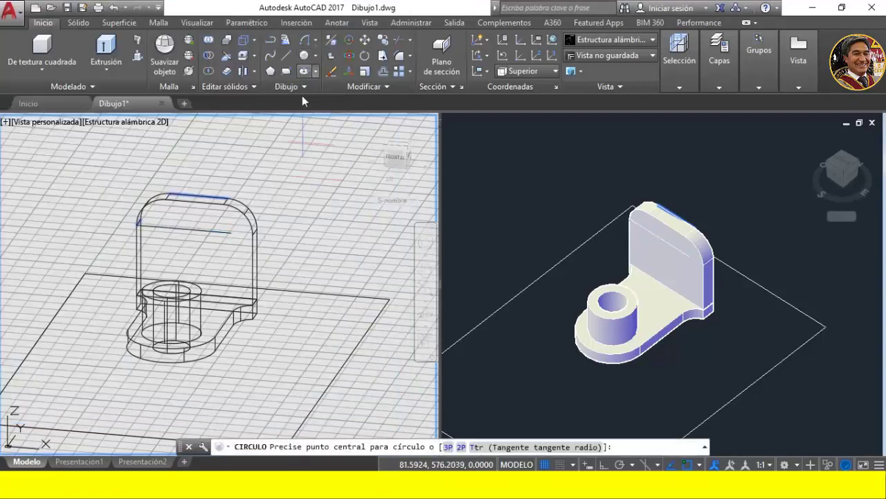
{"action": "left_click", "coordinate": [230, 232]}
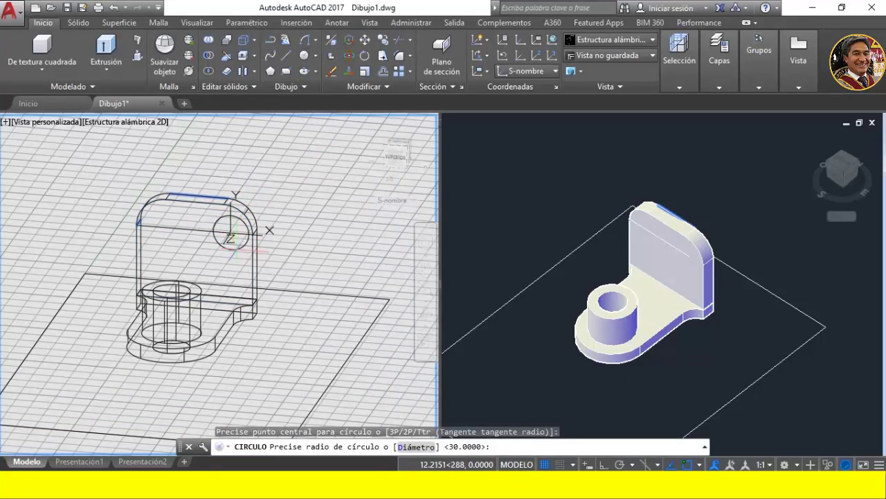
{"action": "type", "text": "5"}
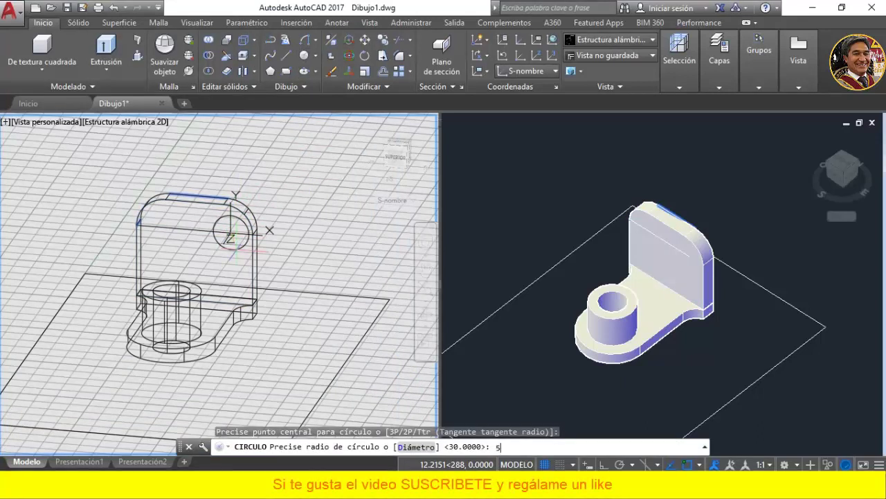
{"action": "key", "text": "Return"}
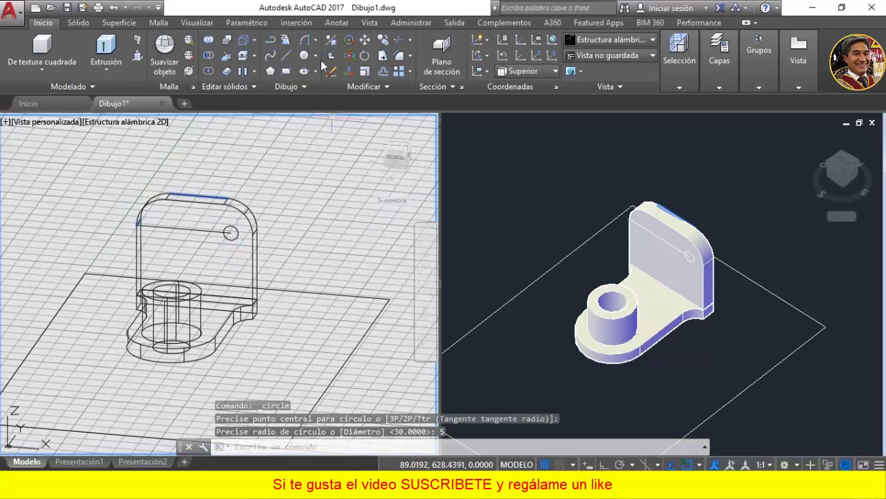
{"action": "left_click", "coordinate": [304, 55]}
{"action": "left_click", "coordinate": [164, 229]}
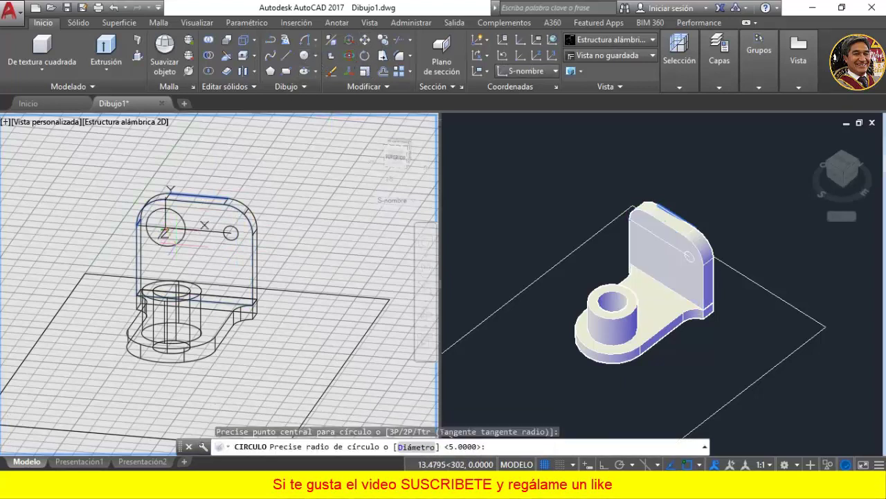
{"action": "type", "text": "5"}
{"action": "key", "text": "Return"}
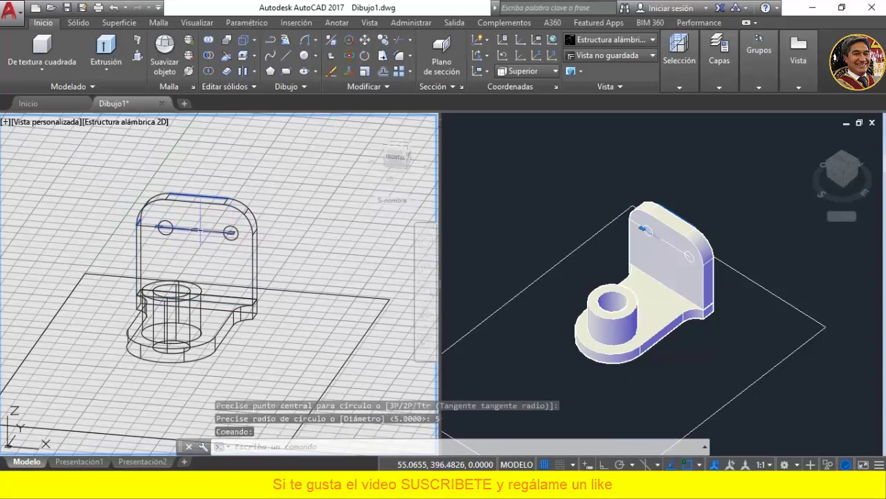
- Erase the helper line between the two circles
{"action": "left_click", "coordinate": [200, 229]}
{"action": "key", "text": "Delete"}
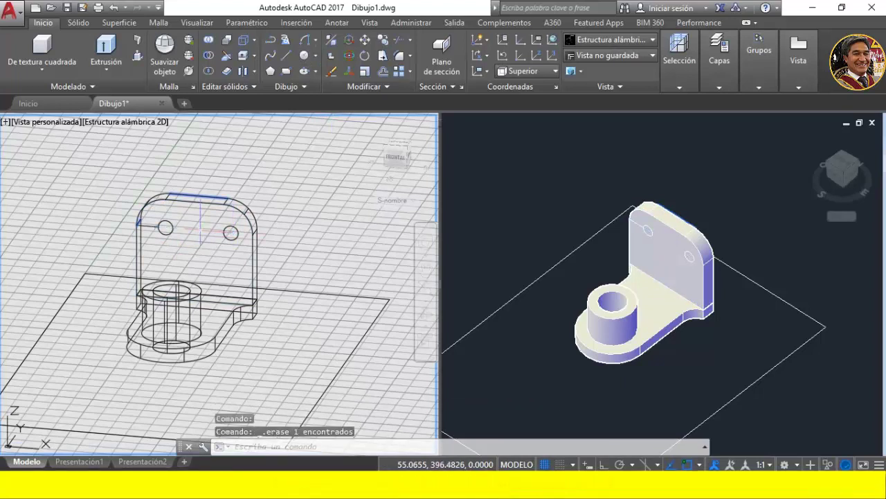
{"action": "key", "text": "Escape"}
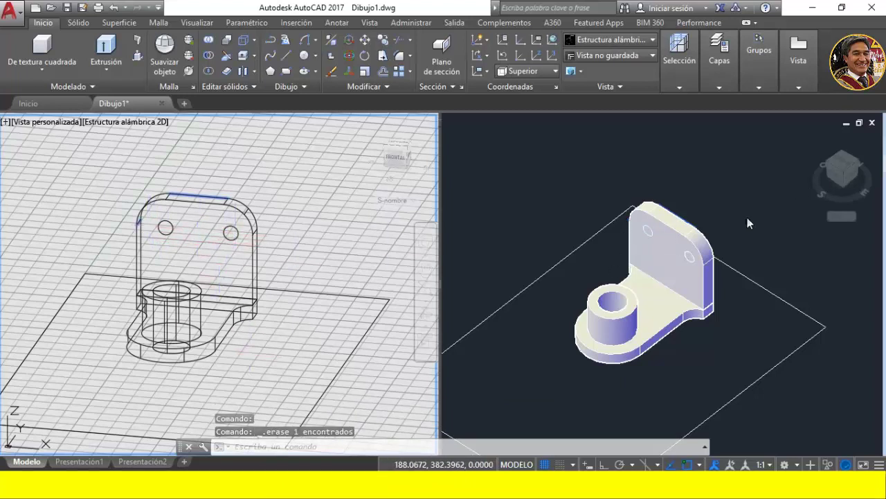
- Extrude both radius-5 circles into rods through the back wall
{"action": "left_click", "coordinate": [106, 47]}
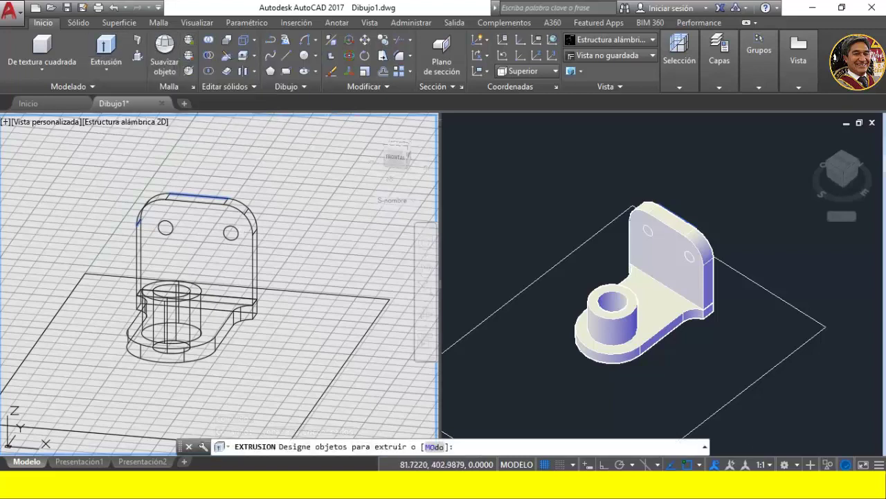
{"action": "left_click", "coordinate": [237, 229]}
{"action": "left_click", "coordinate": [161, 223]}
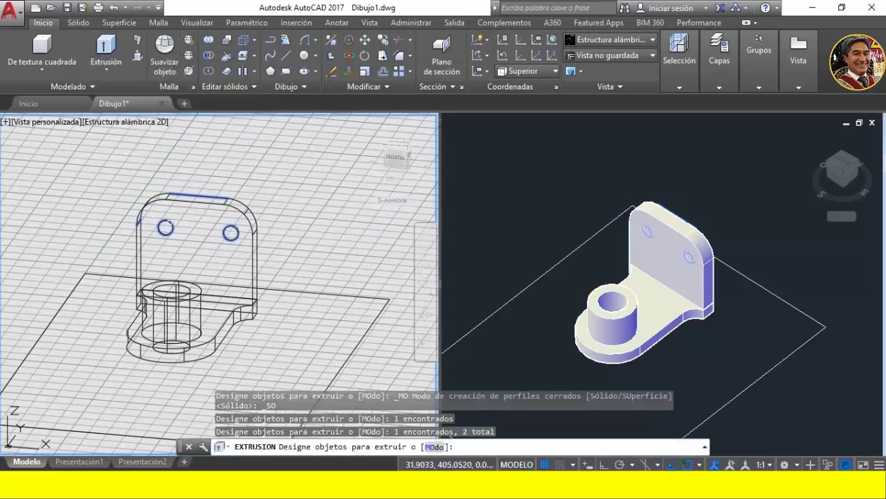
{"action": "key", "text": "Return"}
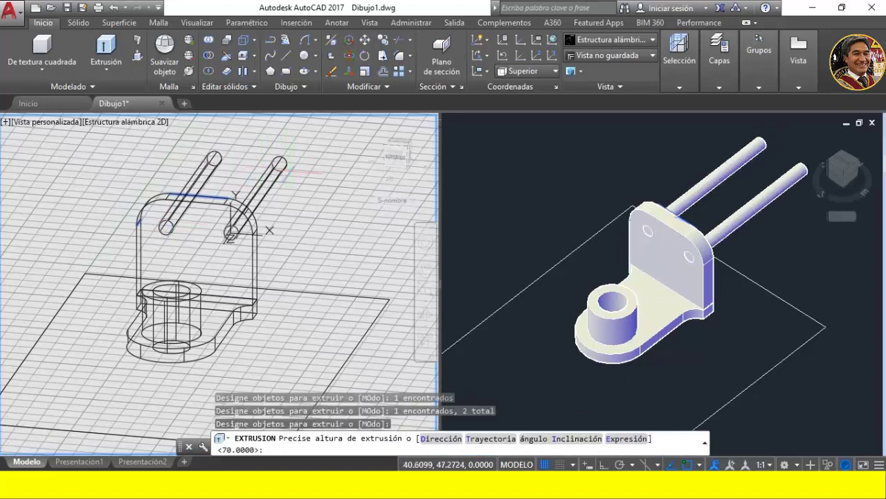
{"action": "left_click", "coordinate": [270, 230]}
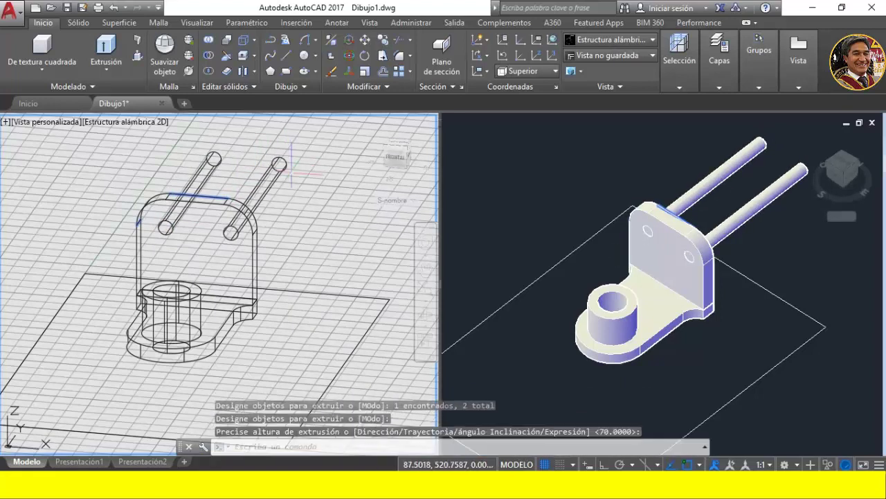
- Subtract both rods from the back wall solid to cut the two holes
{"action": "left_click", "coordinate": [208, 58]}
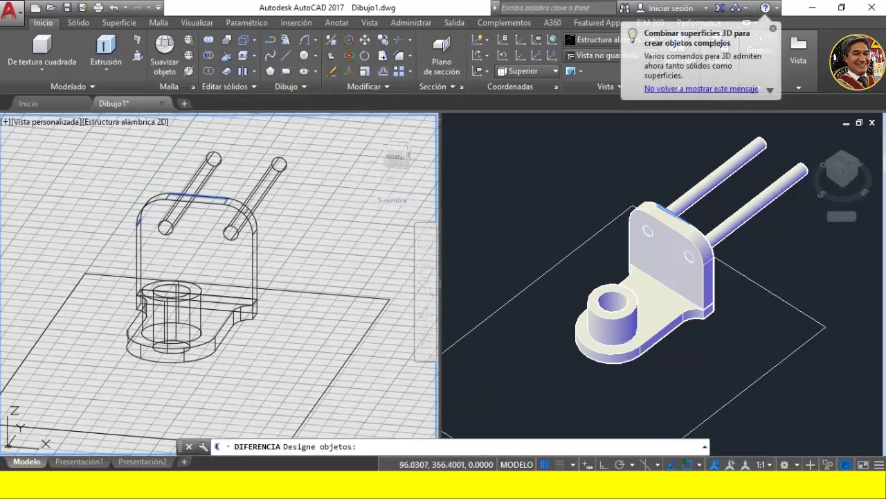
{"action": "left_click", "coordinate": [199, 197]}
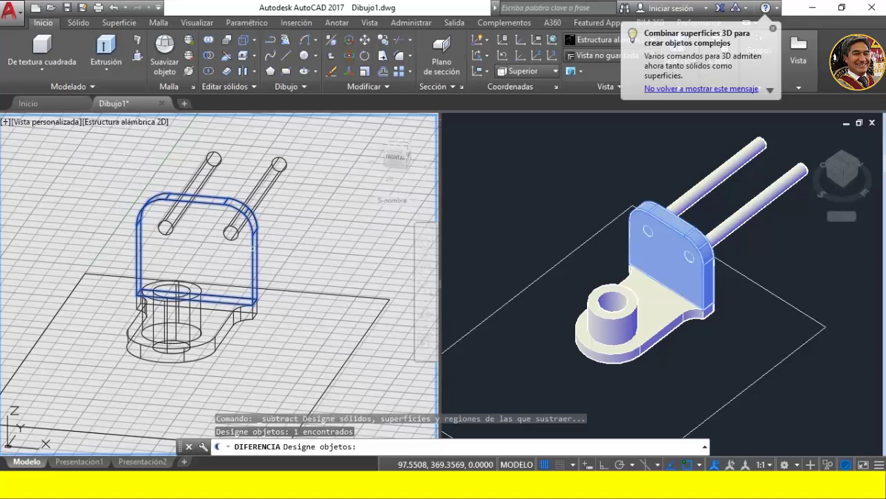
{"action": "key", "text": "Return"}
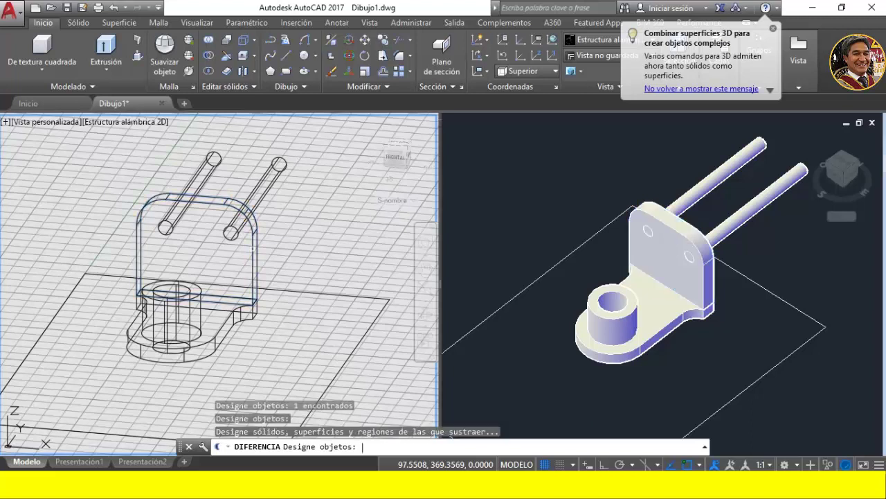
{"action": "left_click", "coordinate": [255, 199]}
{"action": "left_click", "coordinate": [210, 176]}
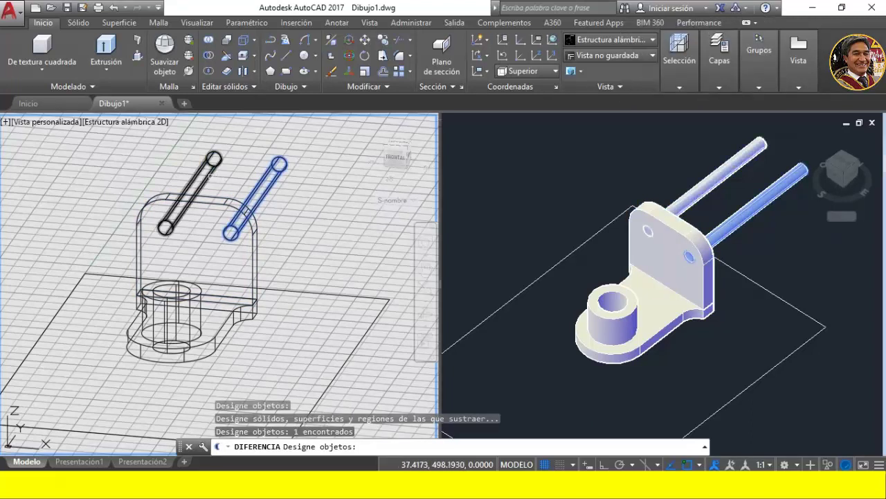
{"action": "key", "text": "Return"}
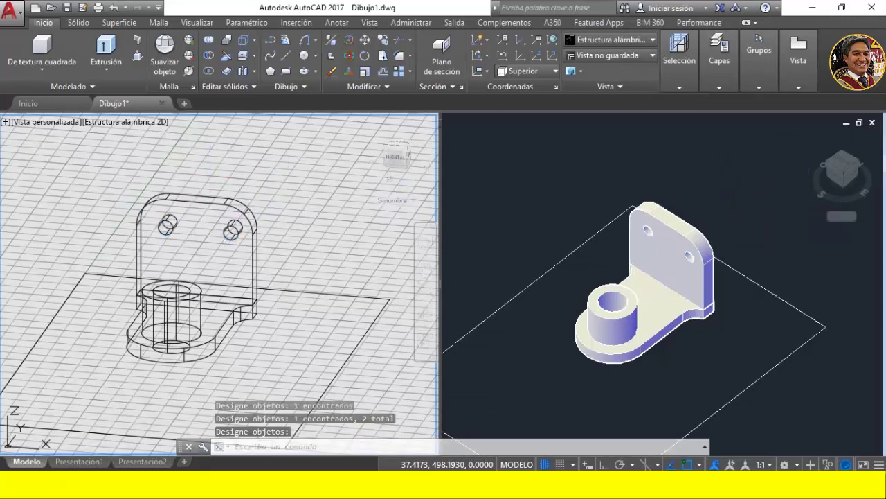
{"action": "left_click", "coordinate": [673, 253]}
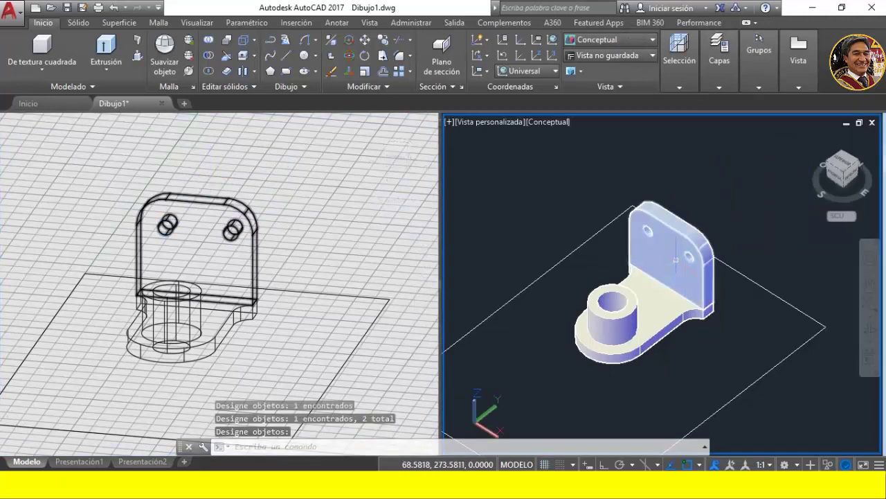
{"action": "mouse_move", "coordinate": [673, 253]}
{"action": "middle_mouse_down", "text": "shift"}
{"action": "mouse_move", "coordinate": [693, 256]}
{"action": "mouse_move", "coordinate": [730, 198]}
{"action": "mouse_move", "coordinate": [742, 206]}
{"action": "mouse_move", "coordinate": [696, 240]}
{"action": "mouse_move", "coordinate": [660, 247]}
{"action": "mouse_move", "coordinate": [624, 308]}
{"action": "middle_mouse_up", "text": "shift"}
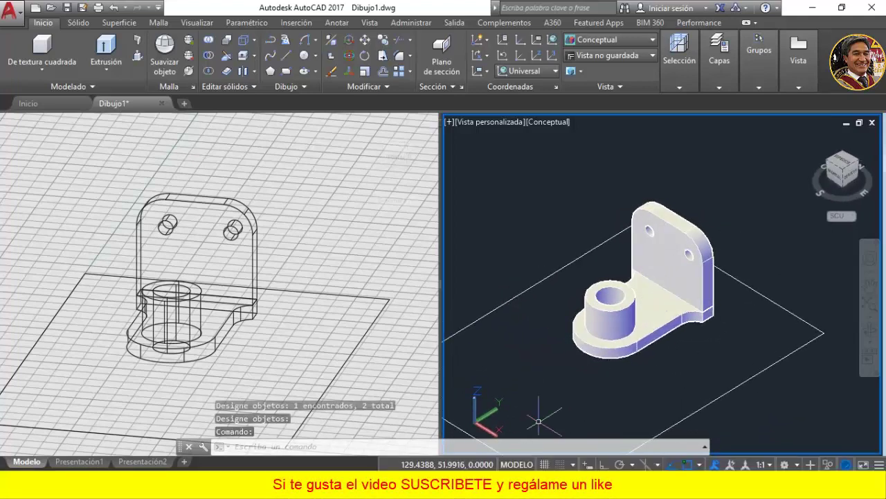
{"action": "key", "text": "alt+Tab"}
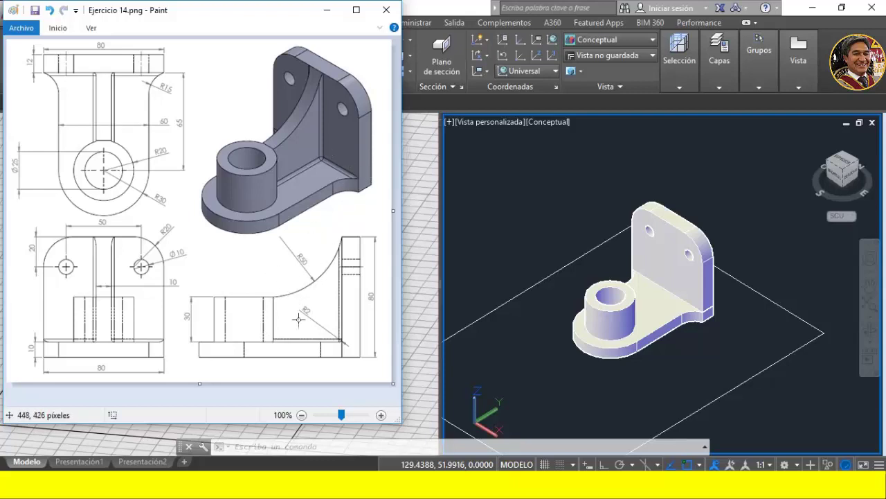
{"action": "left_click", "coordinate": [419, 340]}
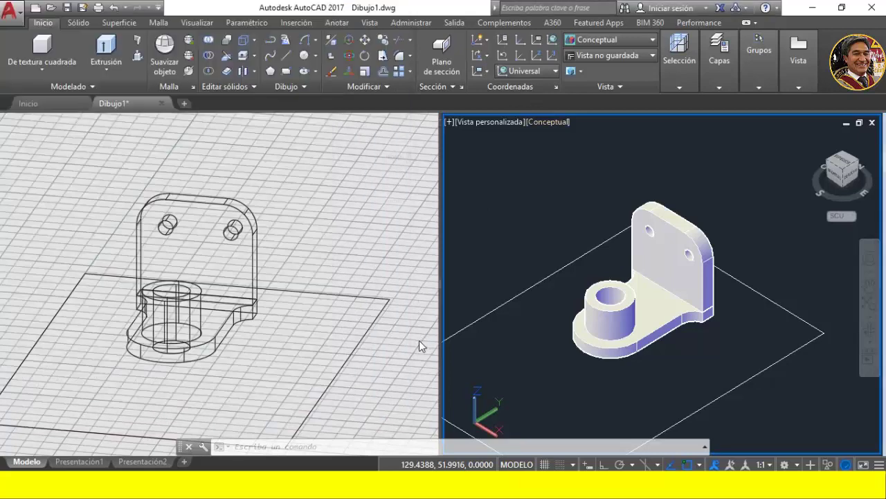
- Set the left viewport to the Right view and zoom and pan onto the bracket
{"action": "left_click", "coordinate": [220, 272]}
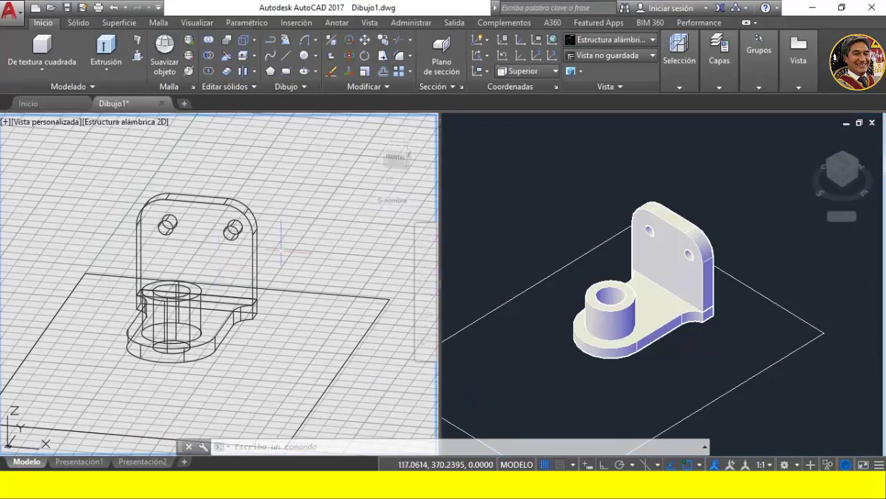
{"action": "left_click", "coordinate": [398, 159]}
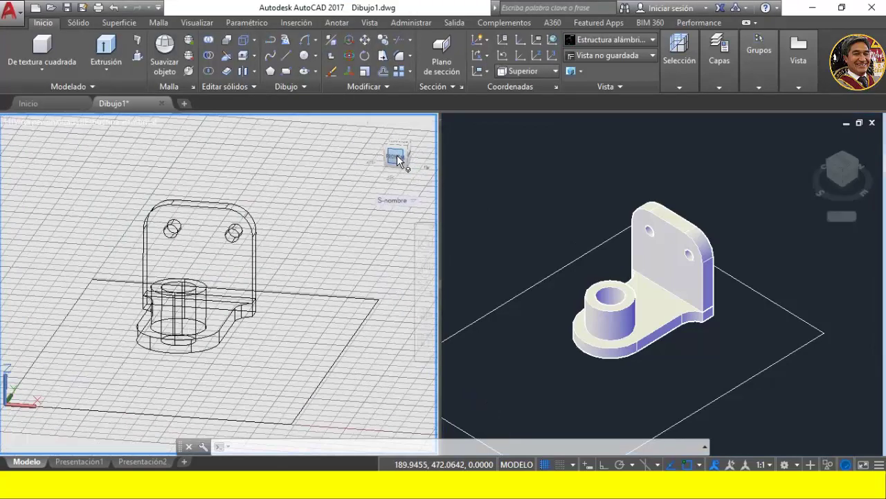
{"action": "left_click", "coordinate": [414, 154]}
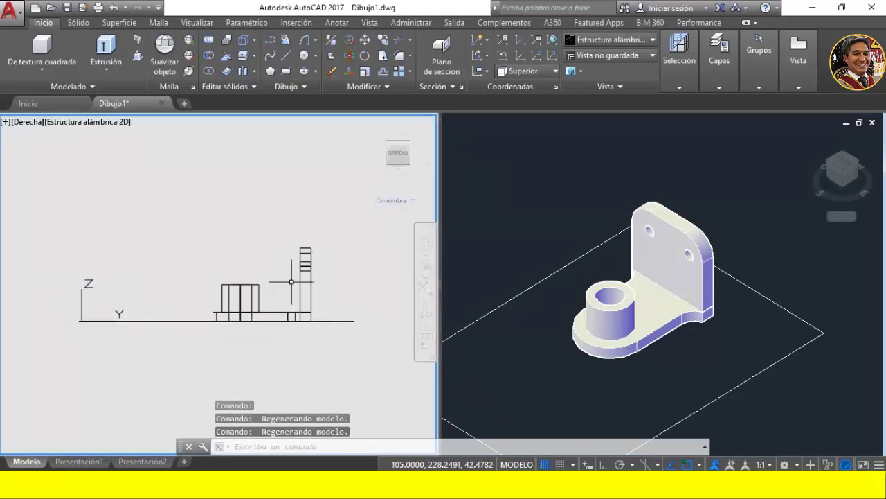
{"action": "scroll", "coordinate": [284, 298], "scroll_direction": "up", "scroll_amount": 4}
{"action": "scroll", "coordinate": [277, 297], "scroll_direction": "up", "scroll_amount": 3}
{"action": "middle_click_drag", "start_coordinate": [277, 297], "coordinate": [244, 240]}
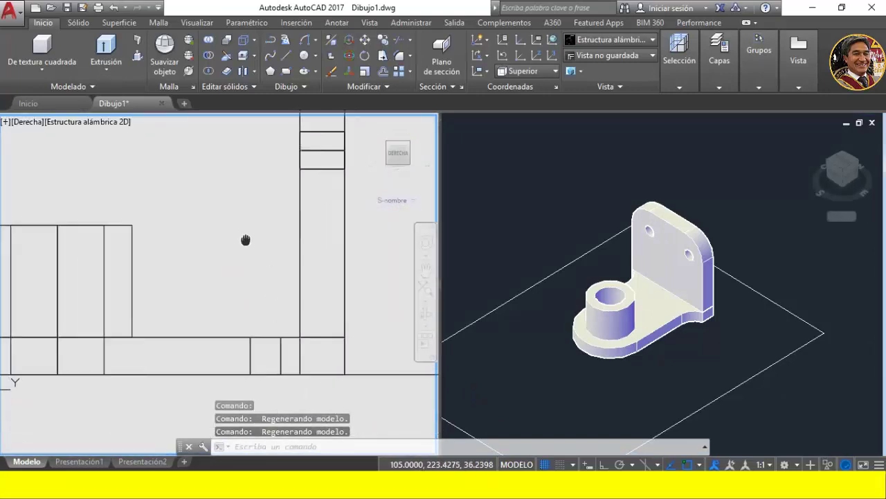
{"action": "scroll", "coordinate": [185, 233], "scroll_direction": "down", "scroll_amount": 2}
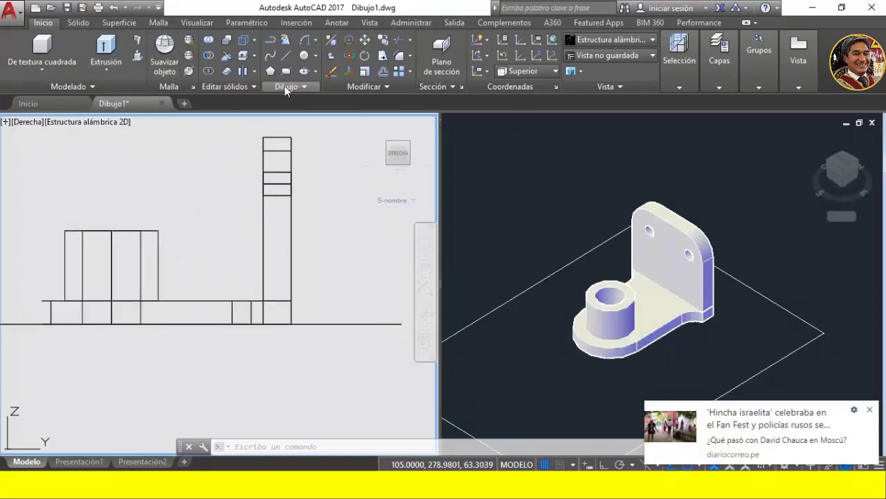
- Align the UCS to the bracket's side face, then check the Paint reference for the rib
{"action": "left_click", "coordinate": [488, 72]}
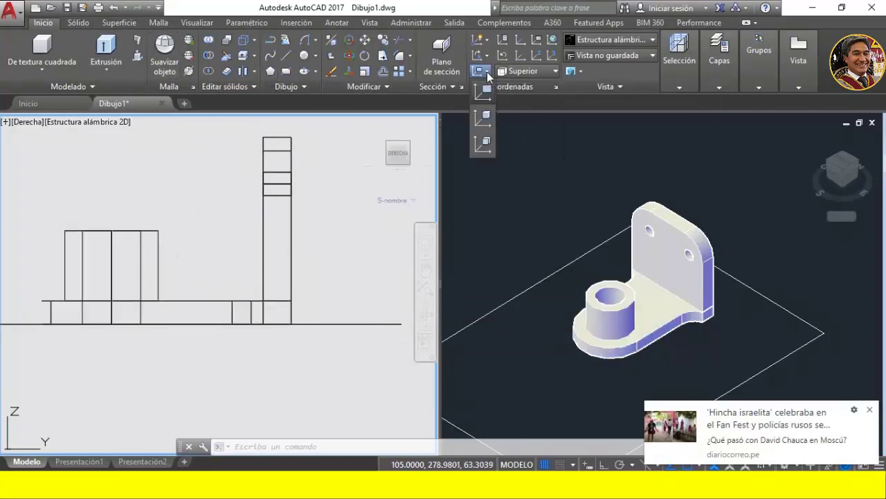
{"action": "left_click", "coordinate": [488, 146]}
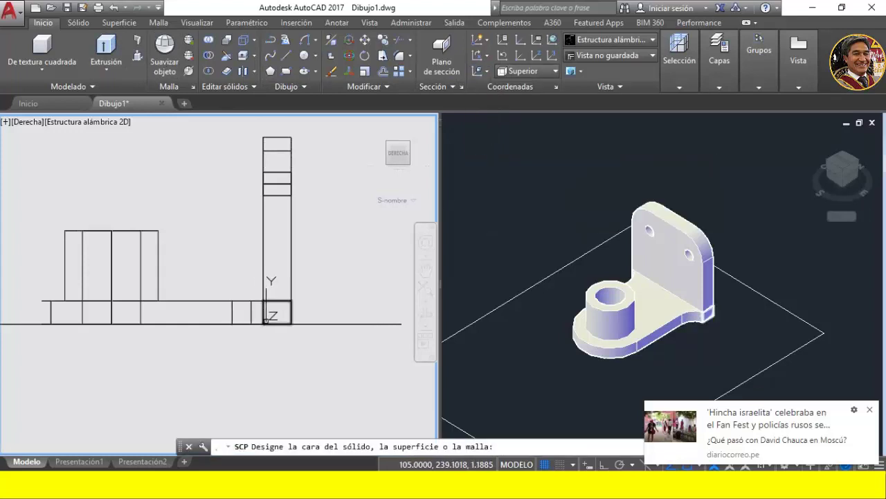
{"action": "left_click", "coordinate": [265, 320]}
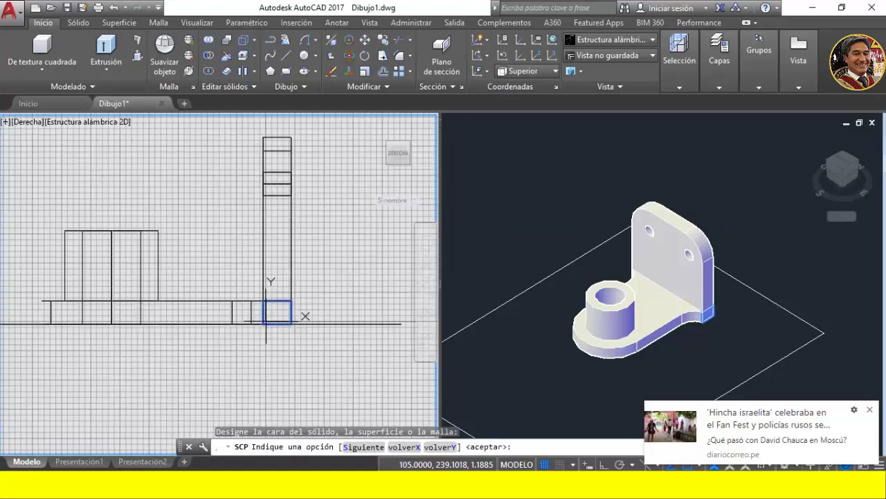
{"action": "key", "text": "Return"}
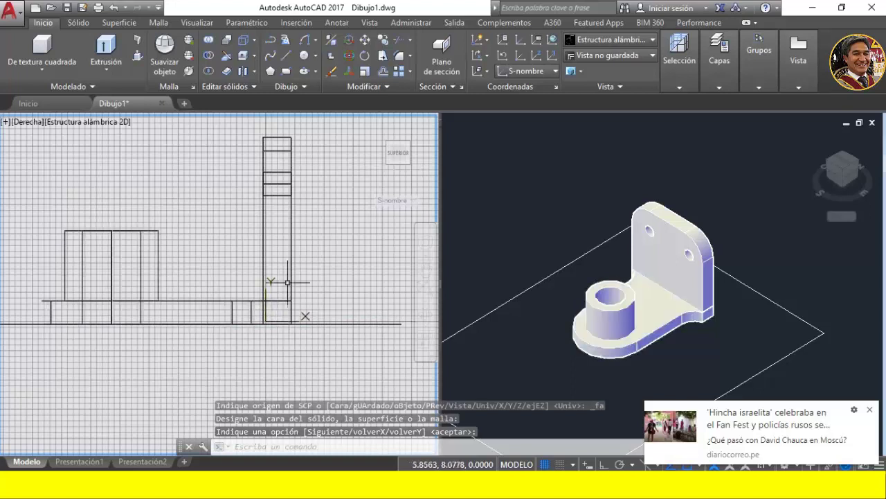
{"action": "key", "text": "Return"}
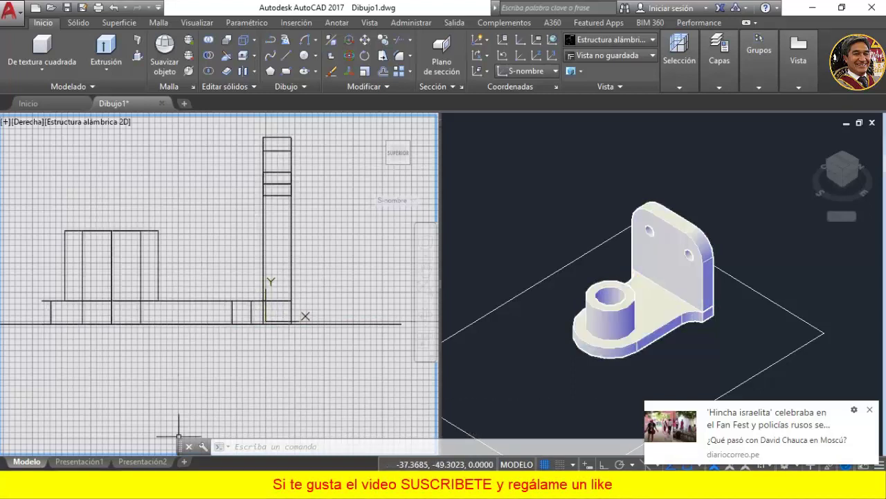
{"action": "key", "text": "alt+Tab"}
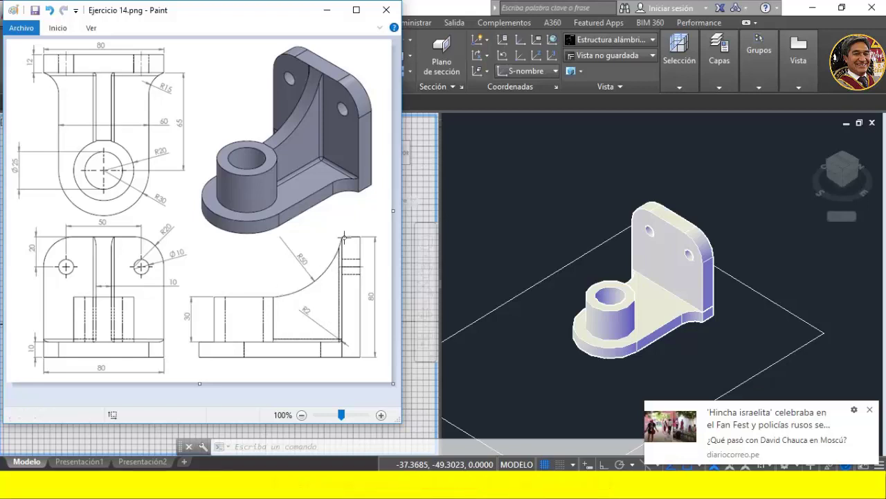
{"action": "key", "text": "alt+Tab"}
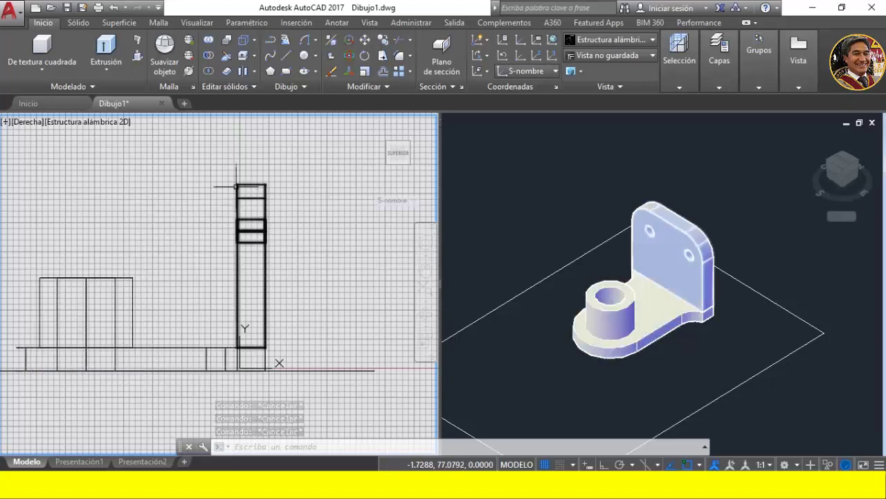
- Draw a start-end-radius arc of radius 50 from the base block's top to the back wall's top
{"action": "left_click", "coordinate": [316, 41]}
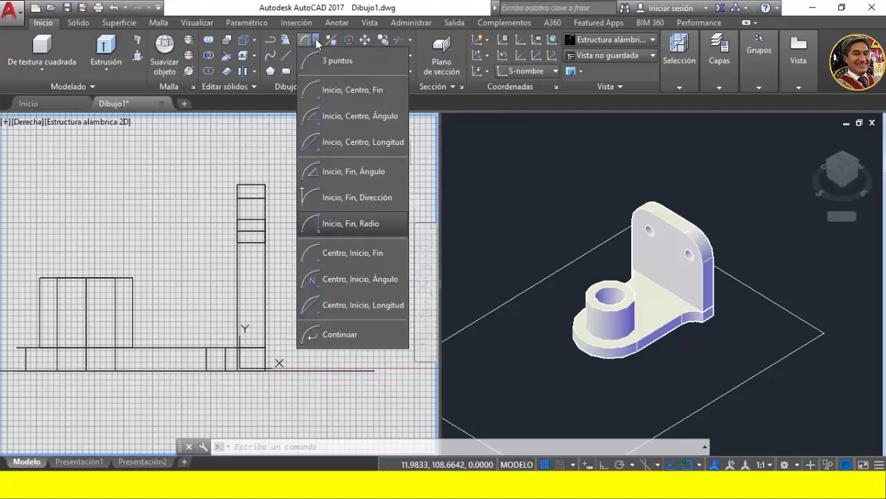
{"action": "left_click", "coordinate": [336, 223]}
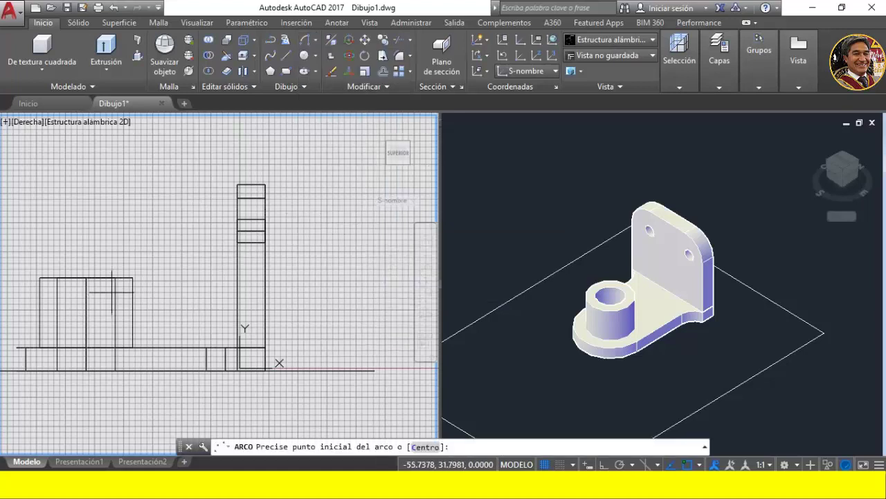
{"action": "left_click", "coordinate": [132, 277]}
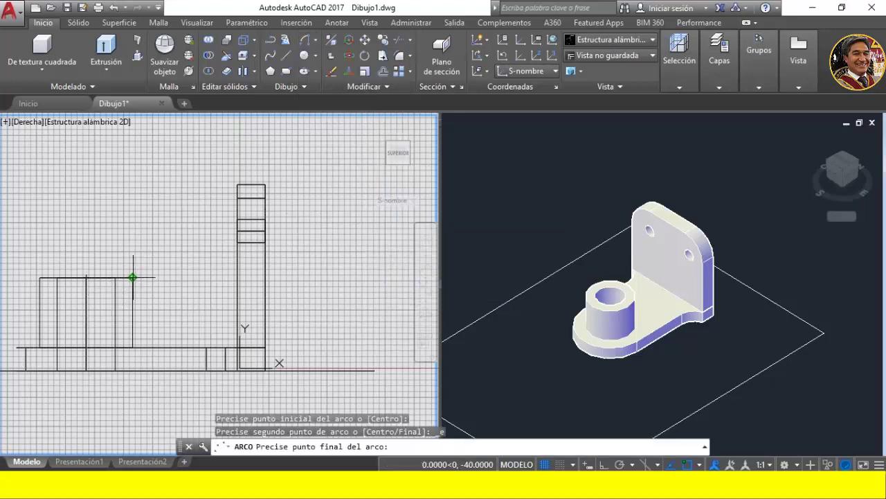
{"action": "left_click", "coordinate": [238, 184]}
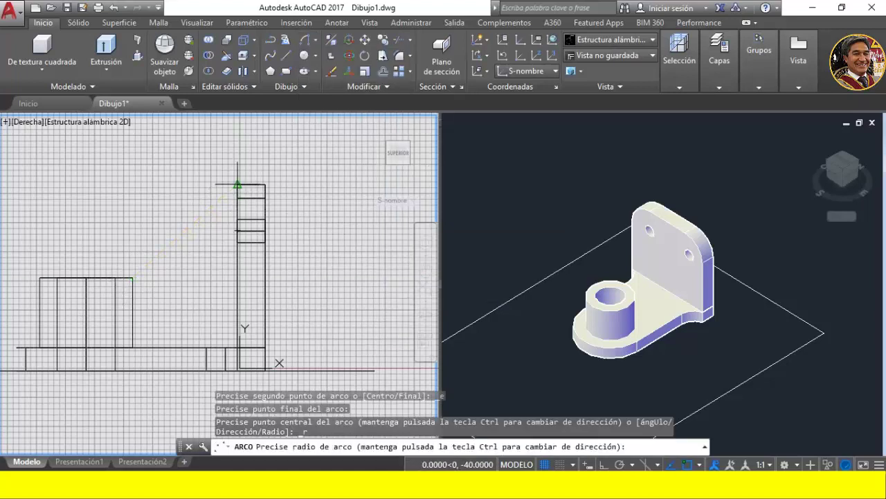
{"action": "left_click", "coordinate": [161, 166]}
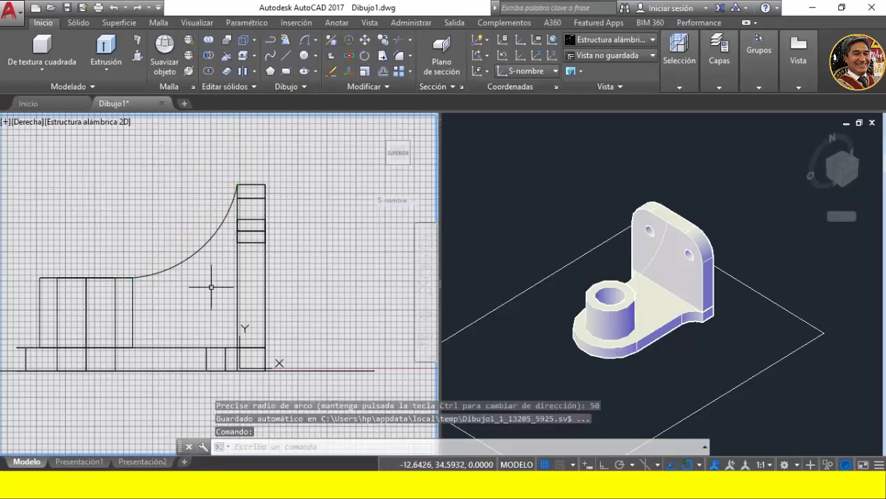
{"action": "scroll", "coordinate": [218, 208], "scroll_direction": "up", "scroll_amount": 2}
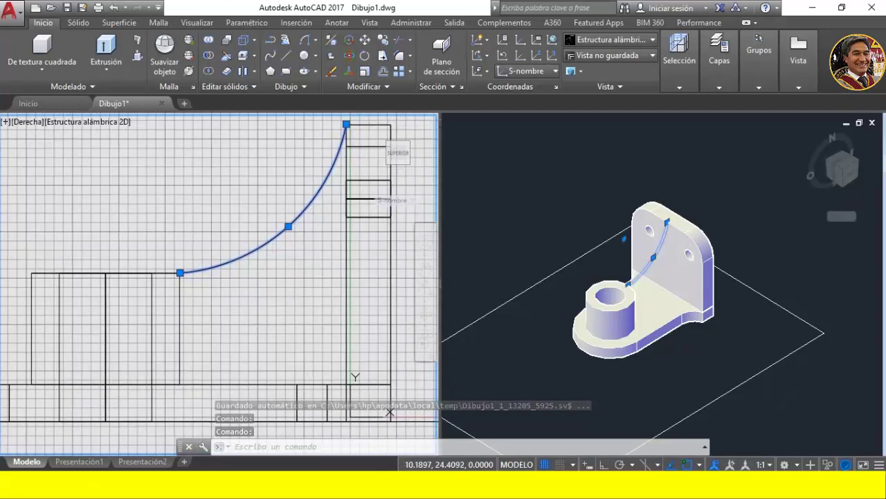
{"action": "left_click", "coordinate": [652, 312]}
{"action": "middle_click_drag", "start_coordinate": [663, 295], "coordinate": [665, 325], "text": "shift"}
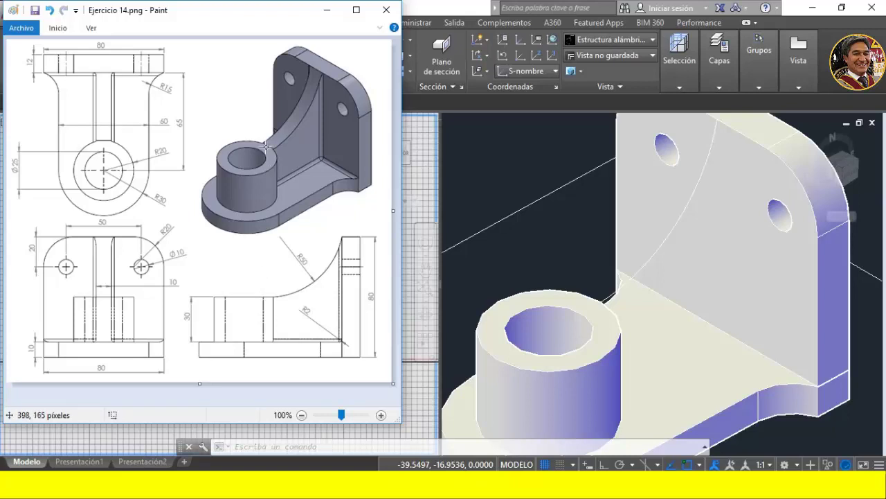
- Bring AutoCAD back in front and orbit the left view into a 3D wireframe angle
{"action": "left_click", "coordinate": [413, 406]}
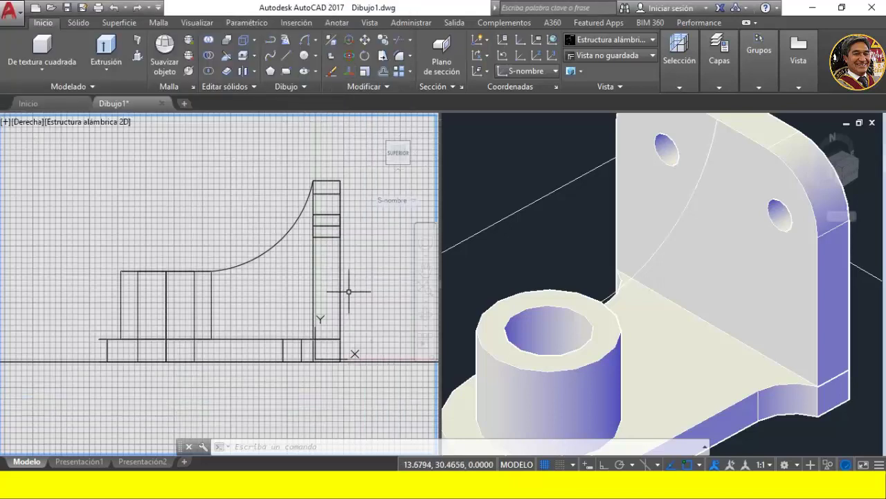
{"action": "mouse_move", "coordinate": [348, 291]}
{"action": "middle_mouse_down", "text": "shift"}
{"action": "mouse_move", "coordinate": [267, 259]}
{"action": "mouse_move", "coordinate": [323, 292]}
{"action": "middle_mouse_up", "text": "shift"}
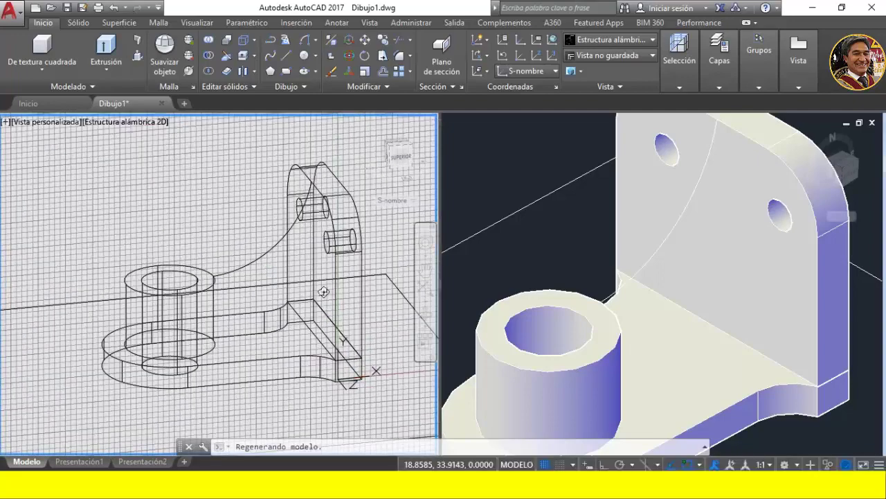
- Draw a line from the arc's lower end, 5 units heading left (@5<180)
{"action": "middle_click_drag", "start_coordinate": [261, 271], "coordinate": [253, 277], "text": "shift"}
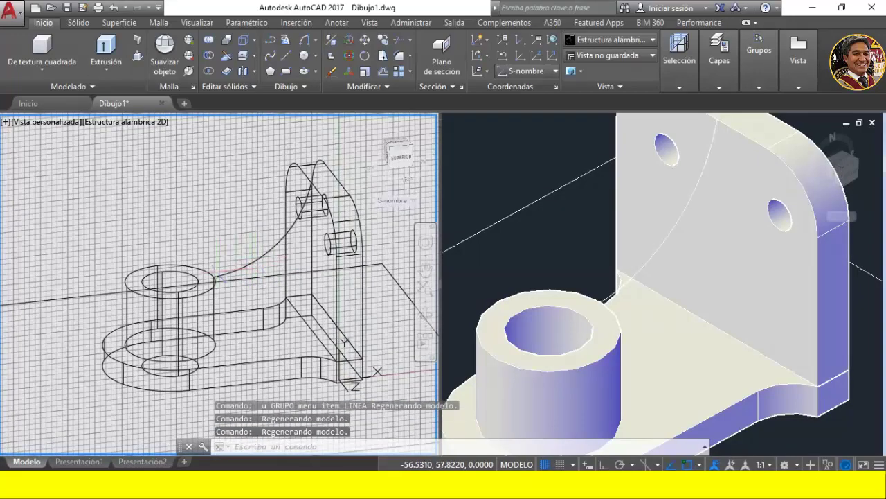
{"action": "left_click", "coordinate": [285, 59]}
{"action": "left_click", "coordinate": [213, 277]}
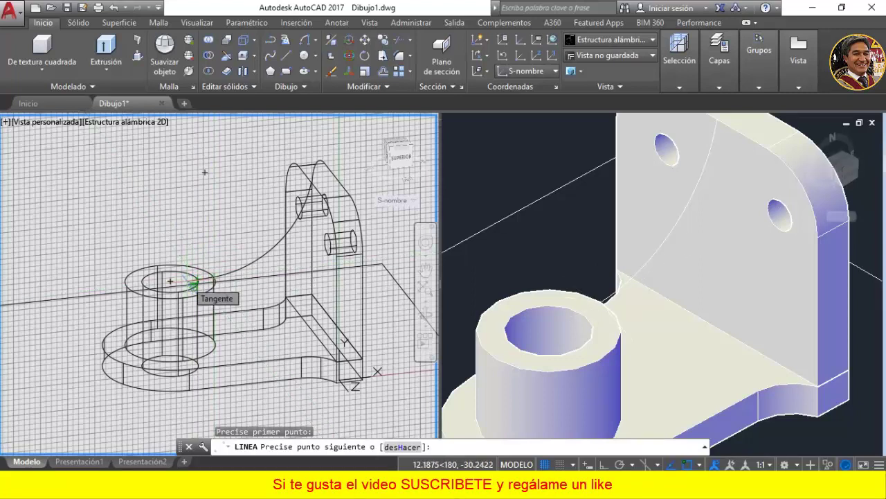
{"action": "type", "text": "@5"}
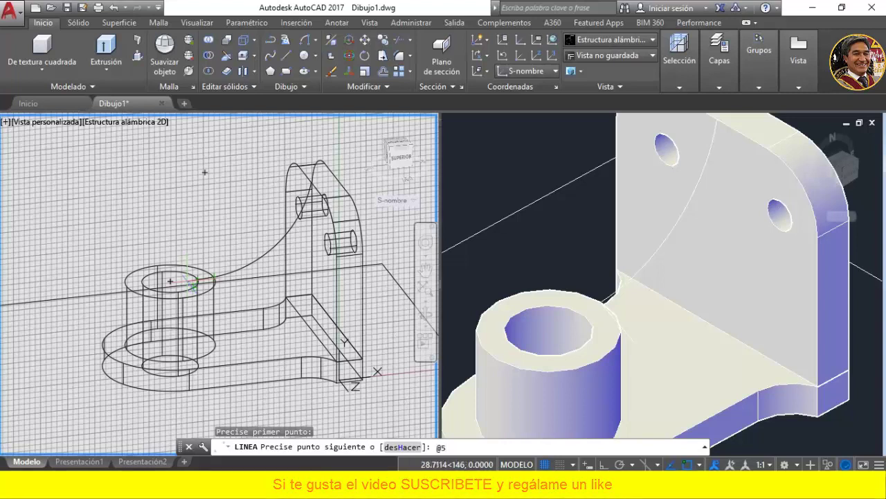
{"action": "type", "text": "<"}
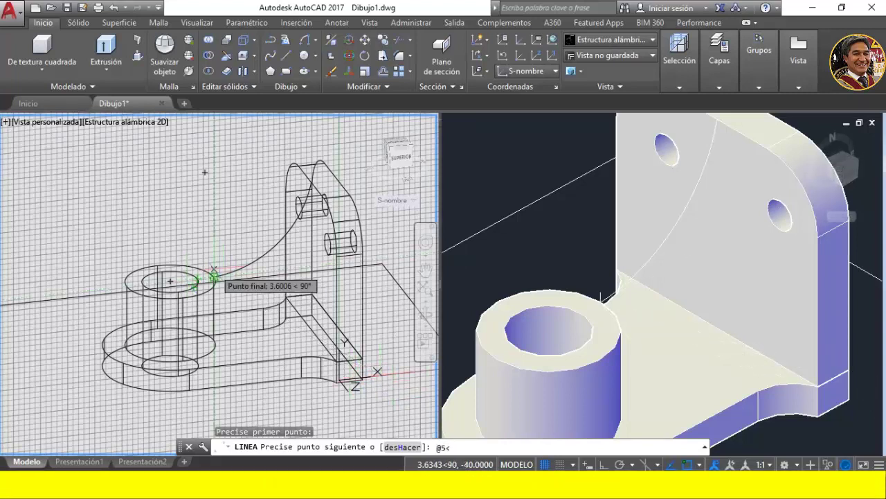
{"action": "type", "text": "180"}
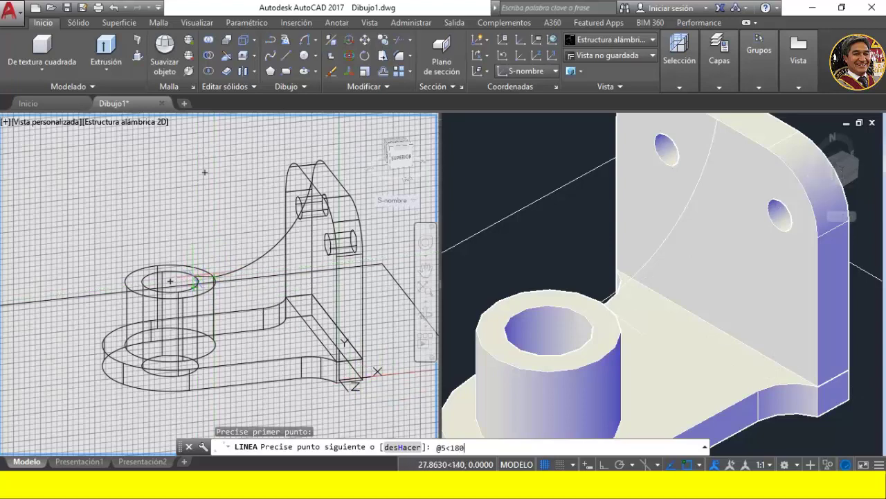
{"action": "key", "text": "Return"}
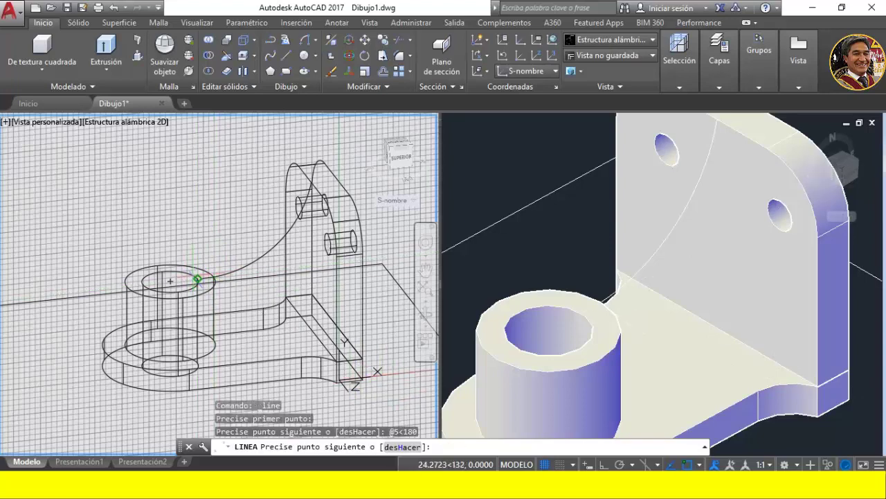
- Zoom the wireframe toward the boss and bring up the Paint reference drawing
{"action": "scroll", "coordinate": [273, 189], "scroll_direction": "up", "scroll_amount": 2}
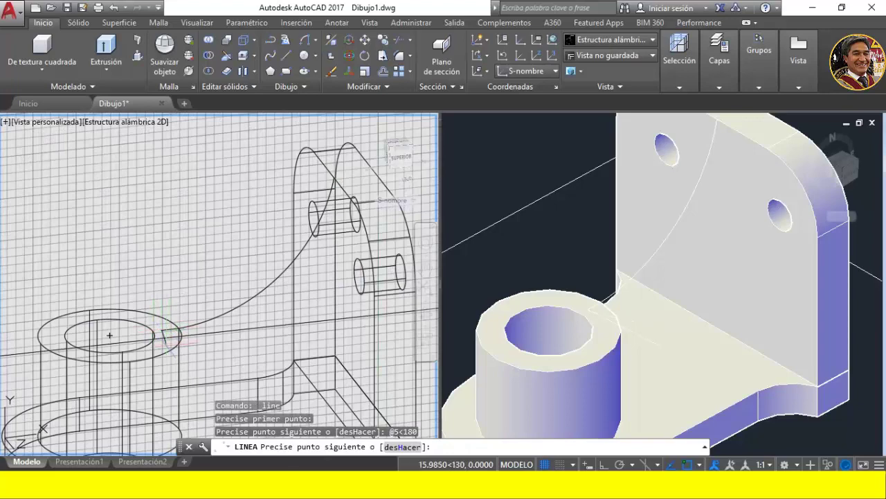
{"action": "mouse_move", "coordinate": [169, 372]}
{"action": "middle_mouse_down"}
{"action": "mouse_move", "coordinate": [193, 313]}
{"action": "mouse_move", "coordinate": [203, 238]}
{"action": "middle_mouse_up"}
{"action": "scroll", "coordinate": [193, 314], "scroll_direction": "up", "scroll_amount": 2}
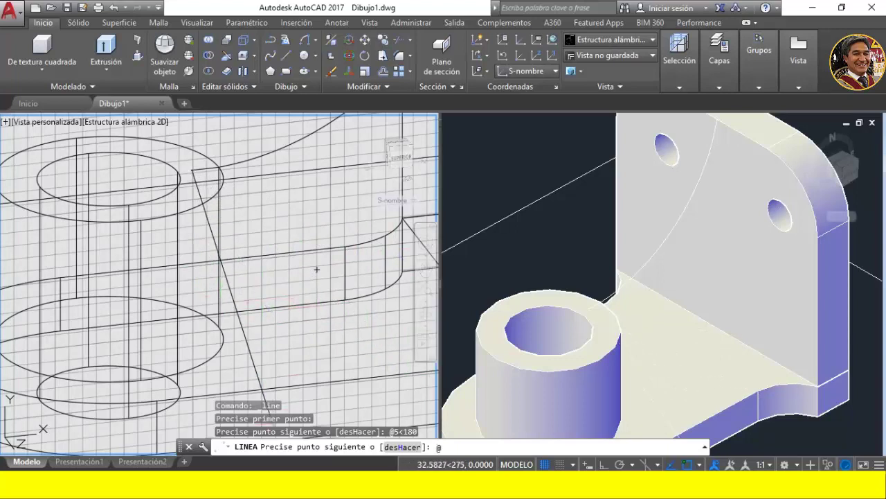
{"action": "key", "text": "alt+Tab"}
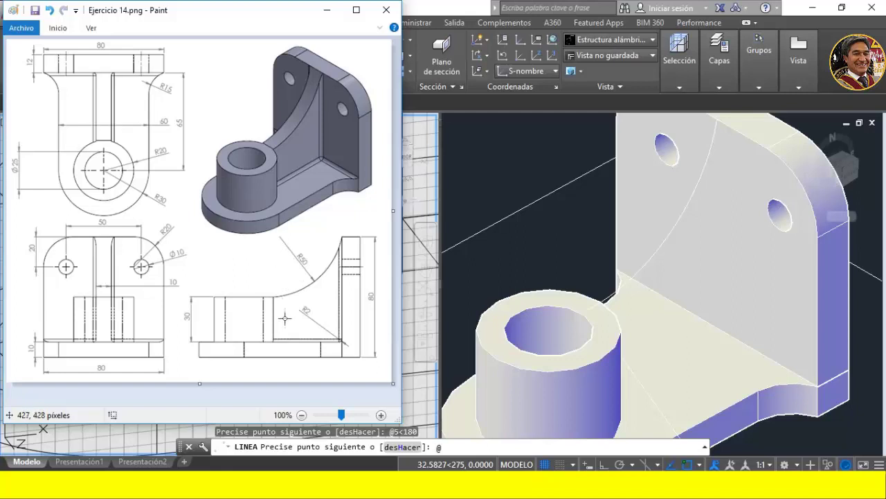
- Bring AutoCAD back in front of the Paint reference to continue the line
{"action": "left_click", "coordinate": [411, 394]}
{"action": "type", "text": "30<-90"}
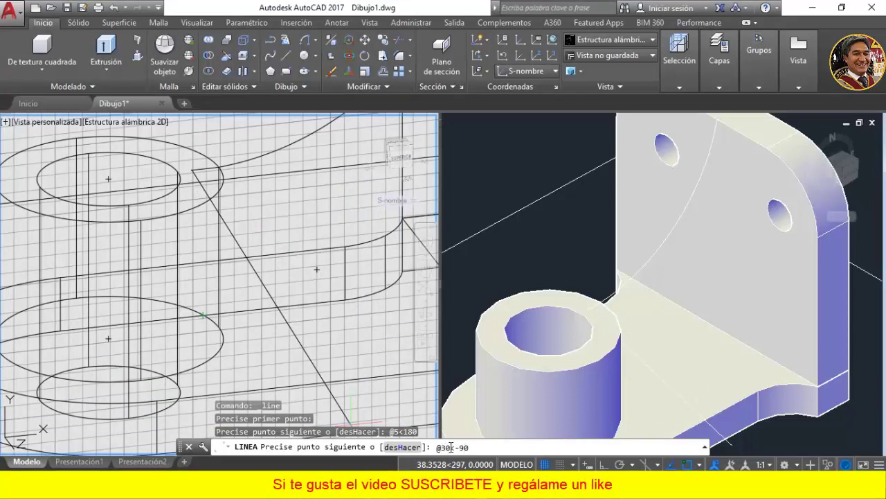
- Continue the line 30 units straight down, then to two edge midpoints, and end it
{"action": "key", "text": "Return"}
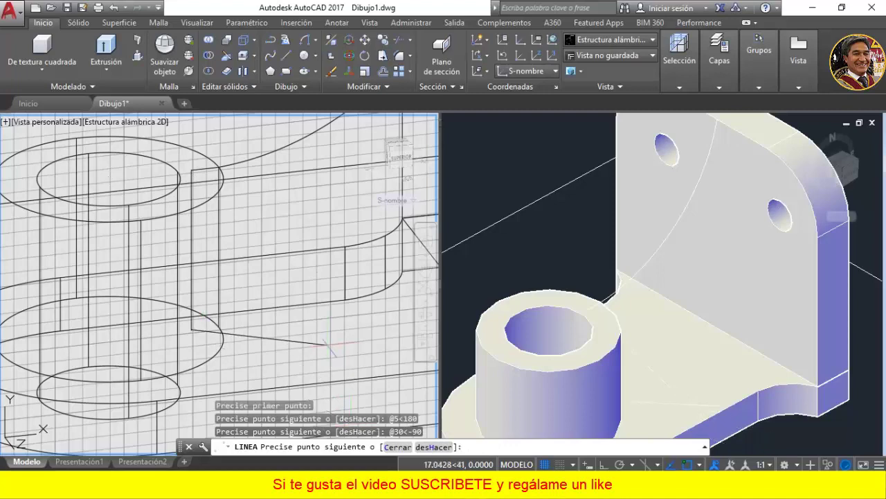
{"action": "scroll", "coordinate": [243, 291], "scroll_direction": "down", "scroll_amount": 3}
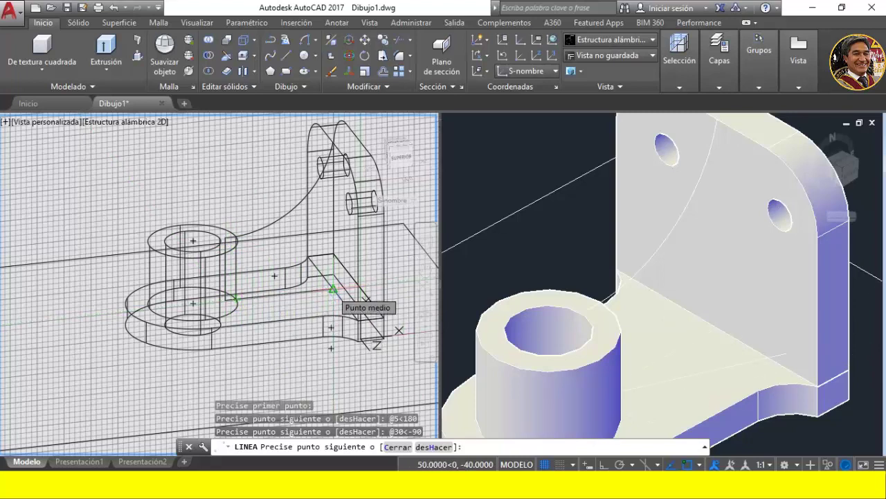
{"action": "left_click", "coordinate": [333, 288]}
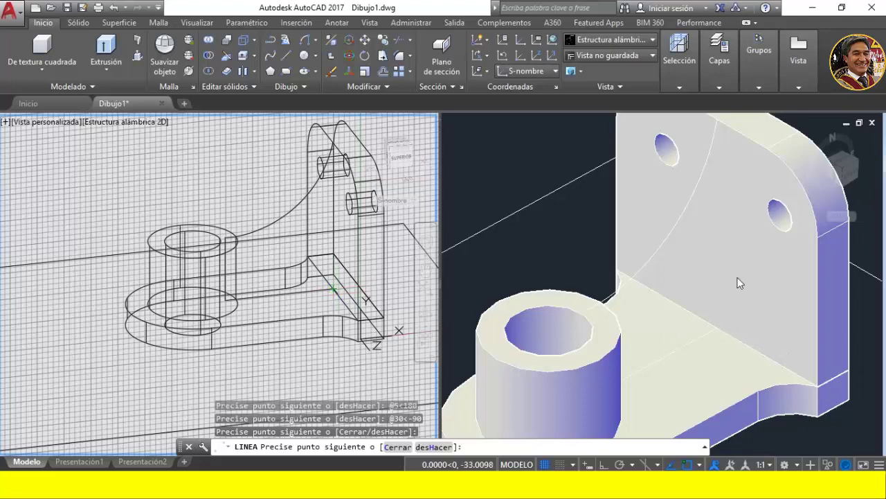
{"action": "middle_click_drag", "start_coordinate": [328, 235], "coordinate": [235, 263]}
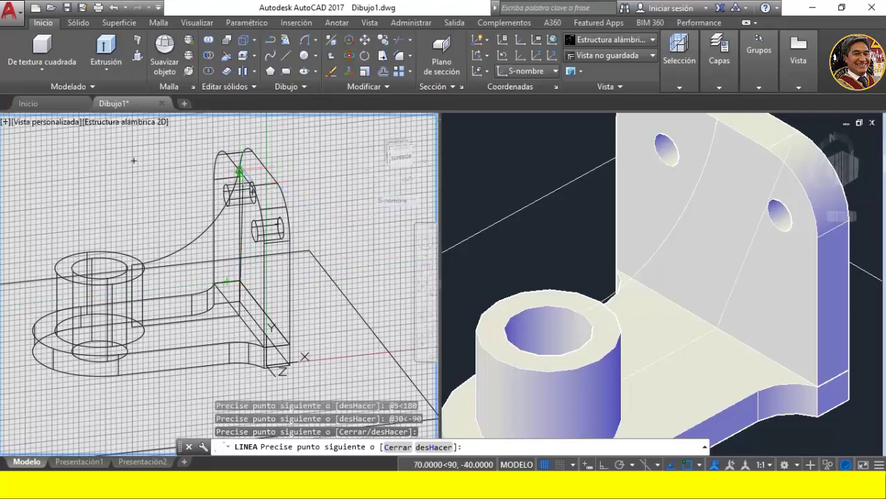
{"action": "scroll", "coordinate": [257, 174], "scroll_direction": "up", "scroll_amount": 3}
{"action": "scroll", "coordinate": [256, 257], "scroll_direction": "up", "scroll_amount": 3}
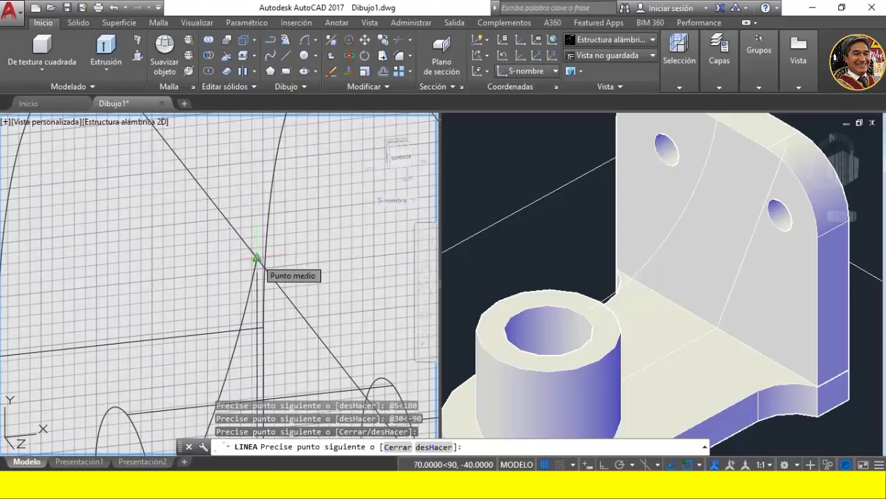
{"action": "left_click", "coordinate": [256, 257]}
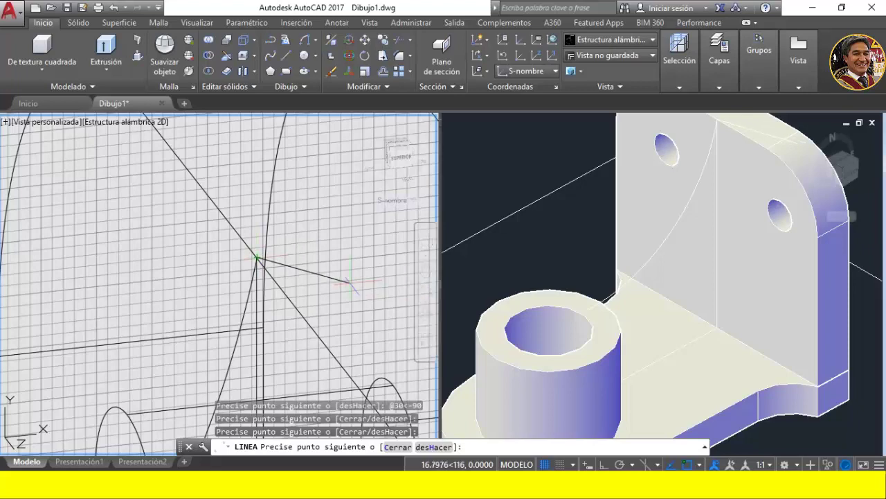
{"action": "key", "text": "Escape"}
- Check a base line in the shaded view, then return to the wireframe view
{"action": "scroll", "coordinate": [428, 255], "scroll_direction": "down", "scroll_amount": 2}
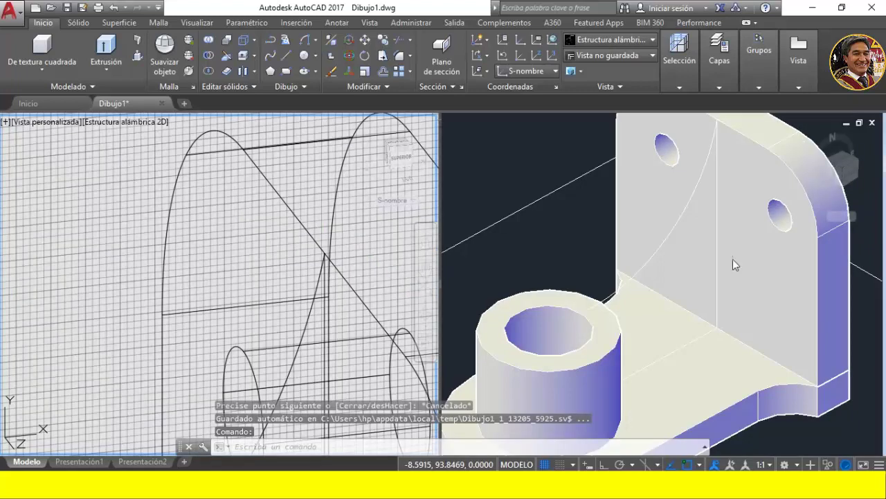
{"action": "left_click", "coordinate": [706, 294]}
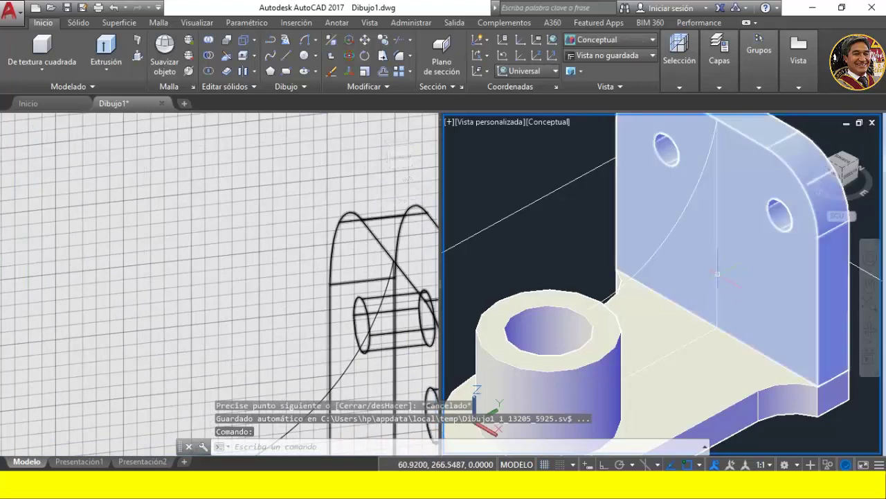
{"action": "left_click", "coordinate": [689, 343]}
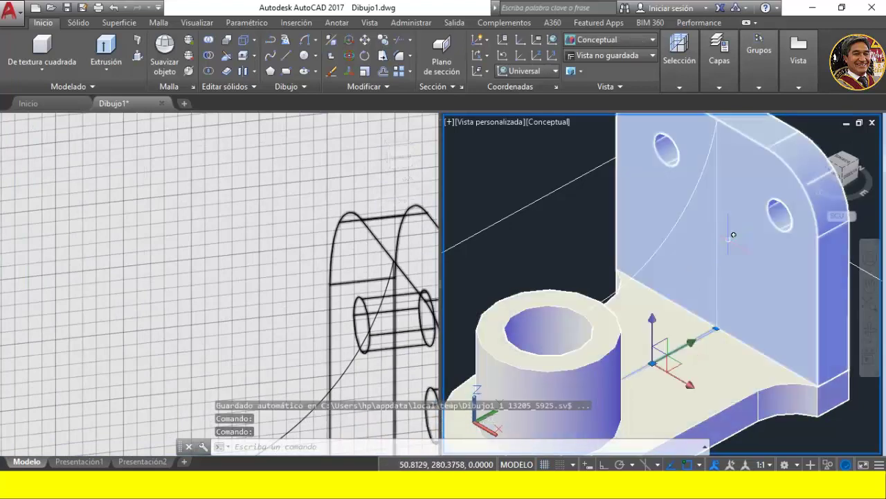
{"action": "key", "text": "Escape"}
{"action": "left_click", "coordinate": [290, 312]}
{"action": "scroll", "coordinate": [290, 312], "scroll_direction": "down", "scroll_amount": 3}
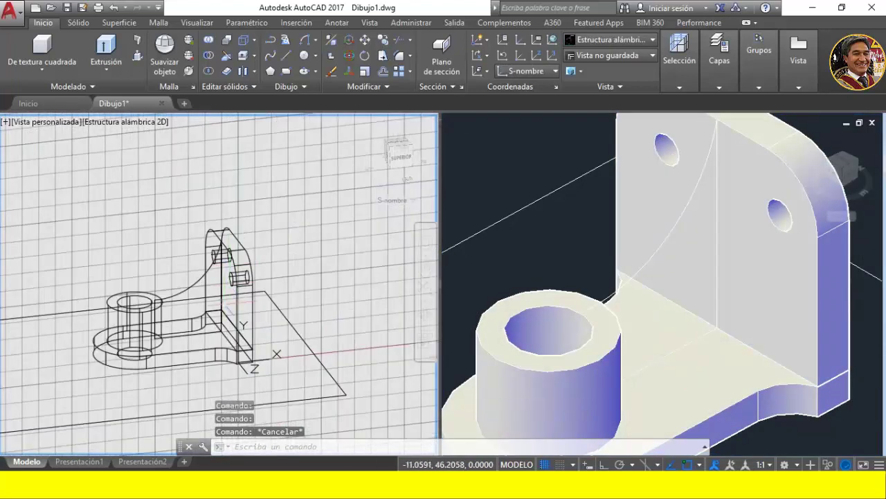
- In the right-side view, start JOIN with the rib arc and the line at its end
{"action": "left_click", "coordinate": [400, 158]}
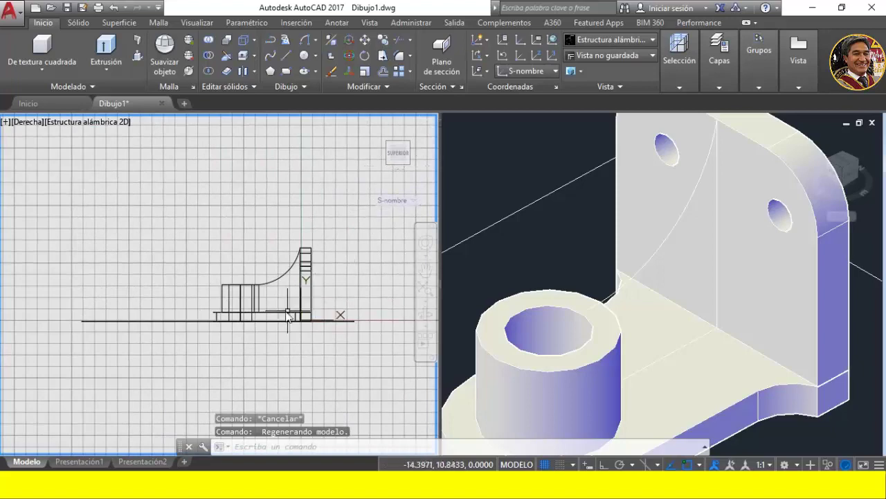
{"action": "scroll", "coordinate": [326, 284], "scroll_direction": "up", "scroll_amount": 6}
{"action": "scroll", "coordinate": [311, 263], "scroll_direction": "down", "scroll_amount": 2}
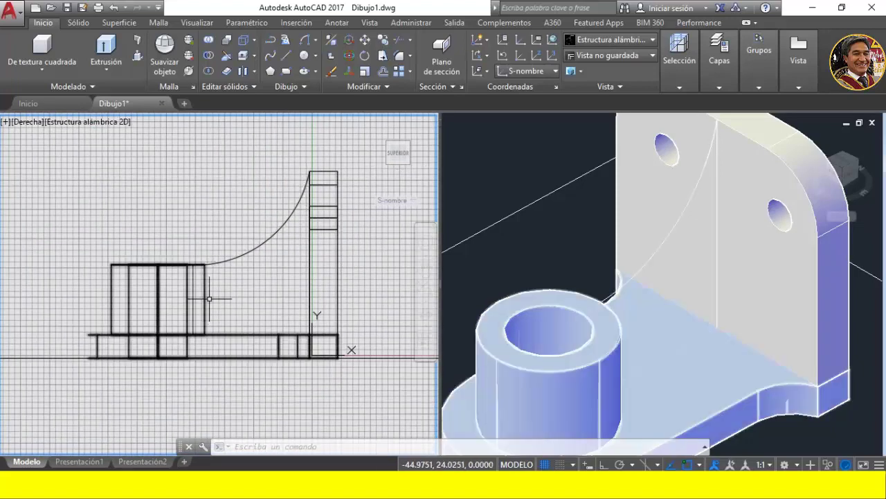
{"action": "left_click", "coordinate": [268, 448]}
{"action": "type", "text": "unir"}
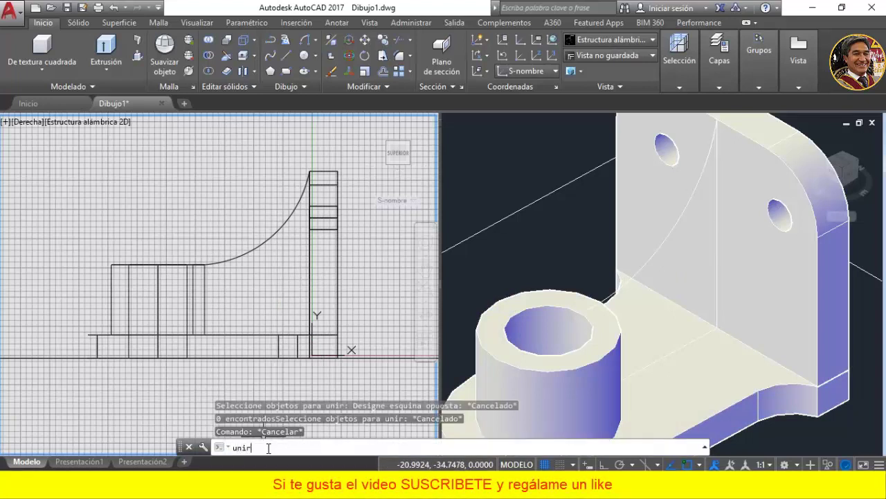
{"action": "key", "text": "Return"}
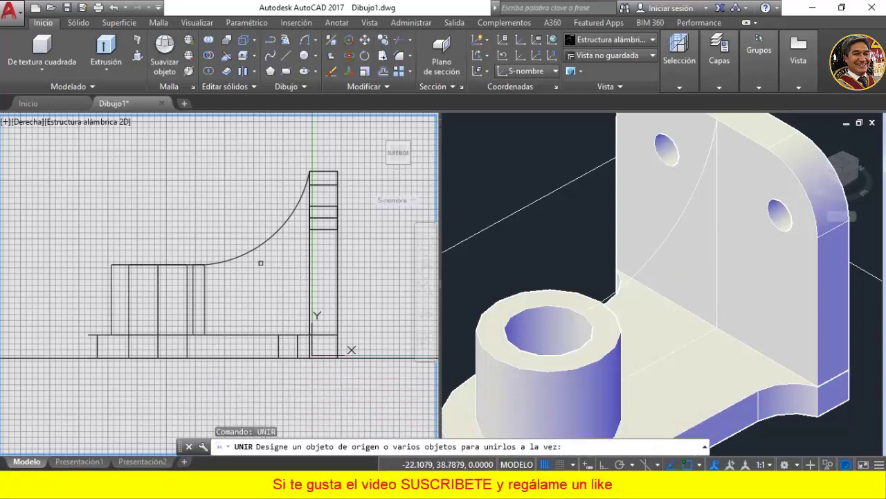
{"action": "left_click", "coordinate": [259, 244]}
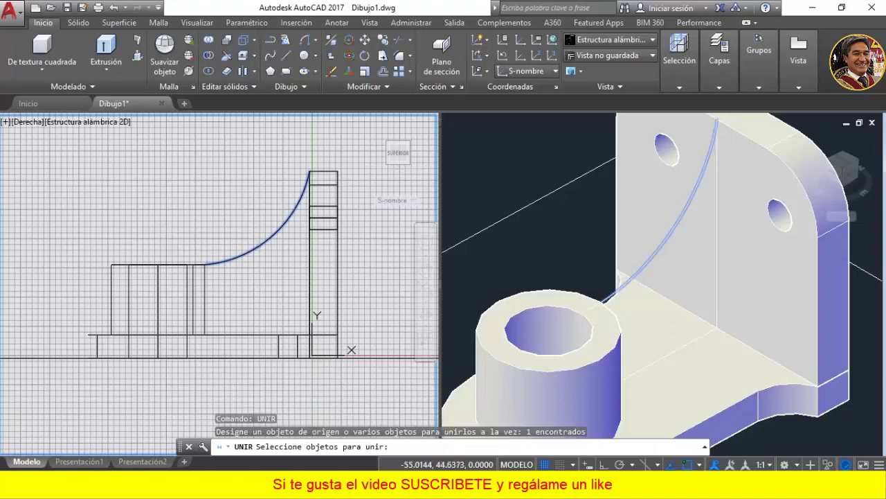
{"action": "left_click", "coordinate": [184, 244]}
{"action": "left_click", "coordinate": [232, 270]}
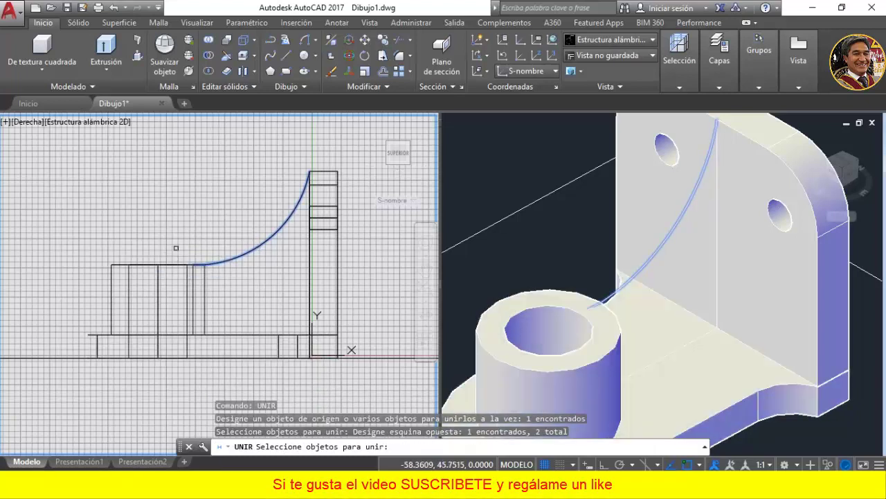
- Add the left vertical, bottom and right vertical lines, merging all five into one polyline
{"action": "left_click", "coordinate": [182, 247]}
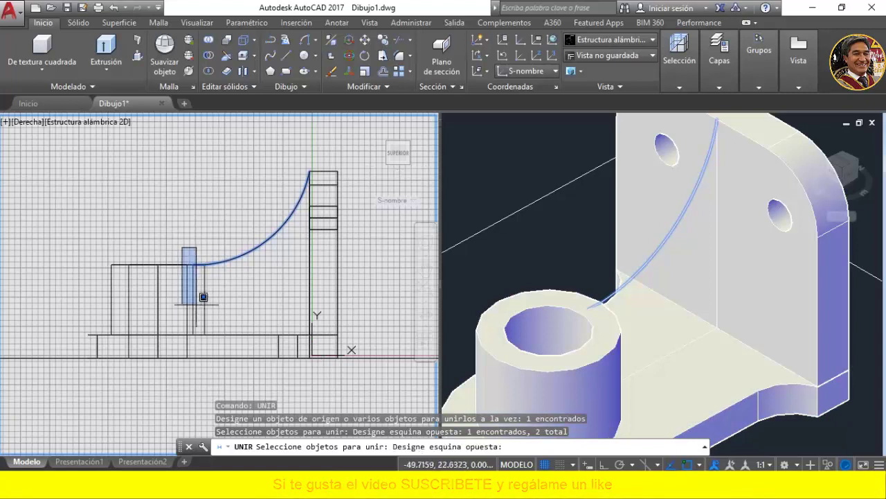
{"action": "left_click", "coordinate": [211, 342]}
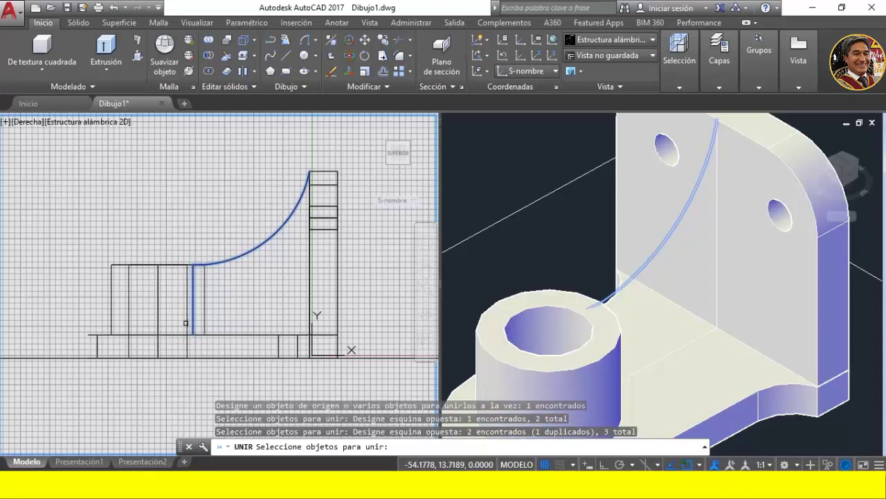
{"action": "left_click", "coordinate": [178, 321]}
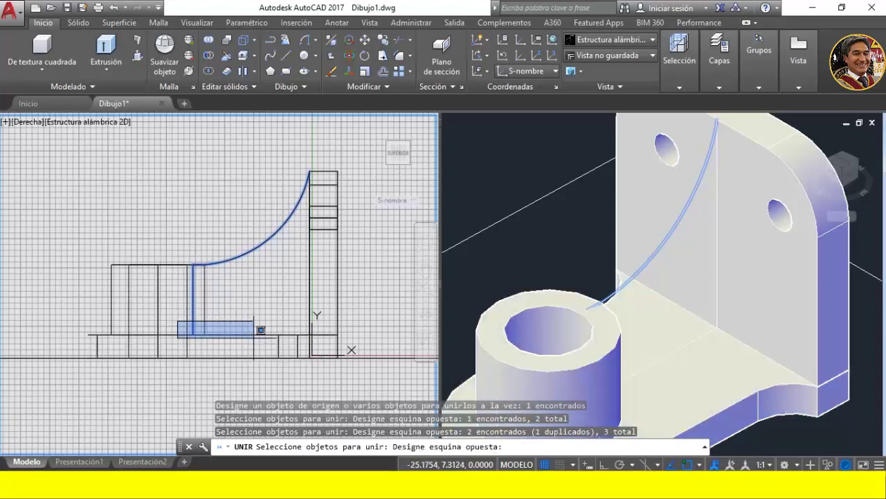
{"action": "left_click", "coordinate": [330, 344]}
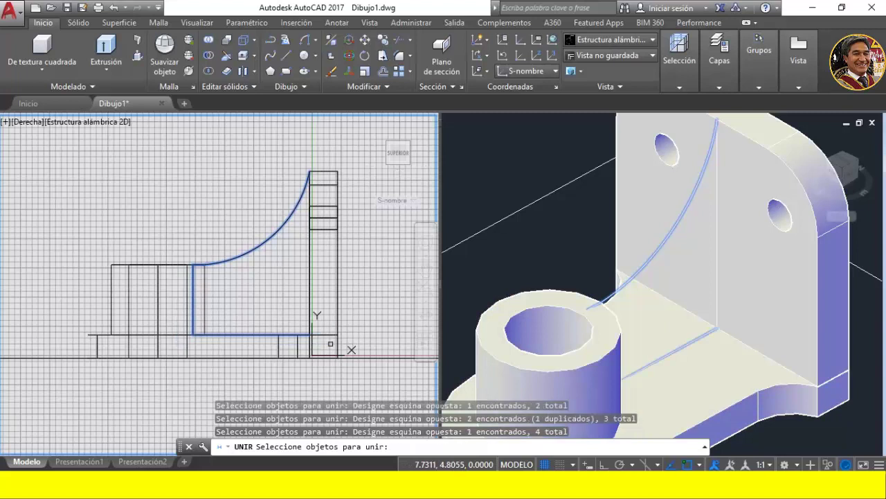
{"action": "left_click", "coordinate": [297, 154]}
{"action": "left_click", "coordinate": [347, 365]}
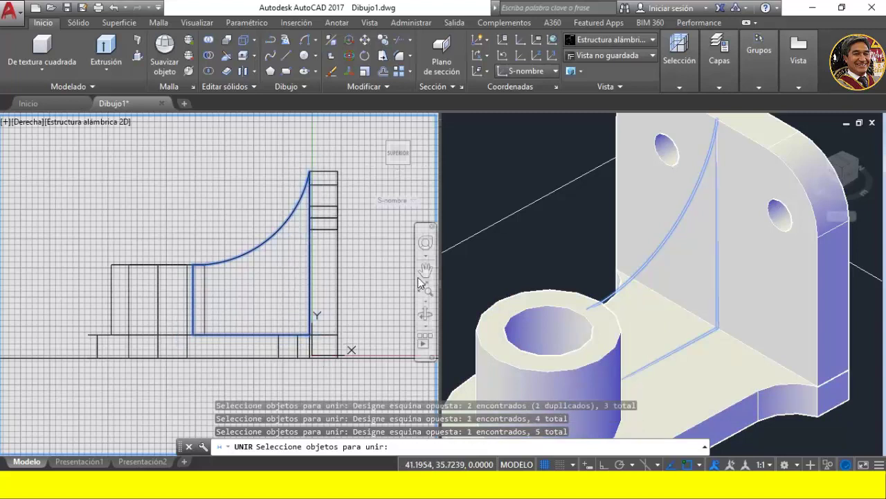
{"action": "key", "text": "Return"}
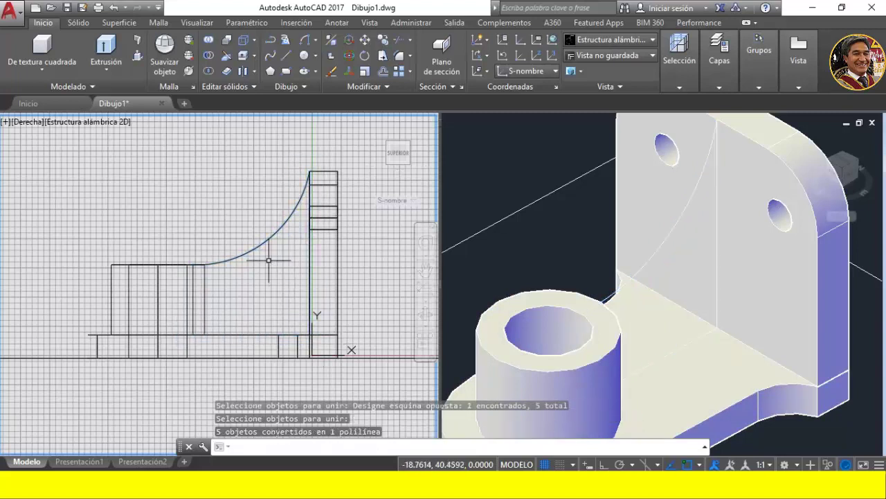
- Confirm the rib profile is a single object and compare it with the Paint reference
{"action": "left_click", "coordinate": [275, 233]}
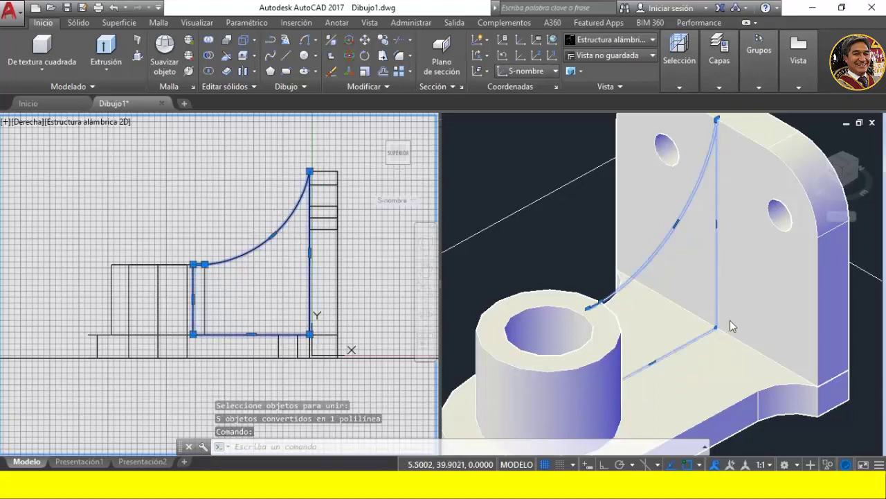
{"action": "key", "text": "alt+Tab"}
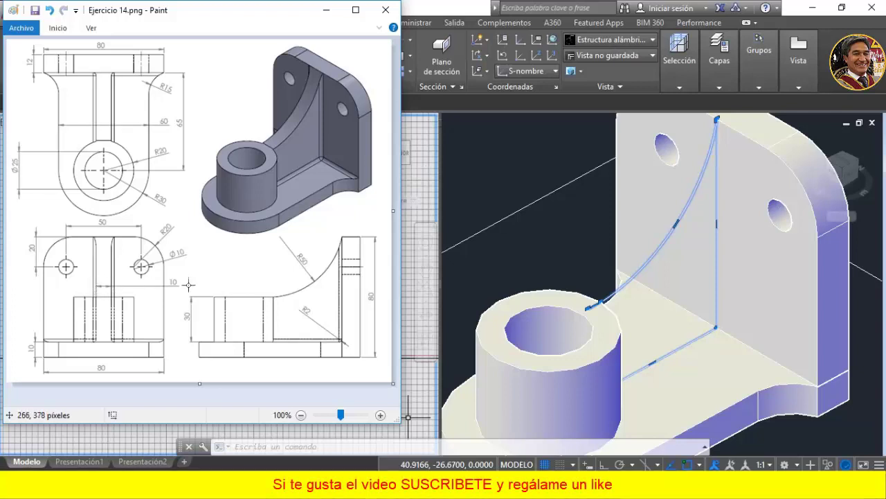
{"action": "left_click", "coordinate": [437, 395]}
{"action": "left_click", "coordinate": [419, 394]}
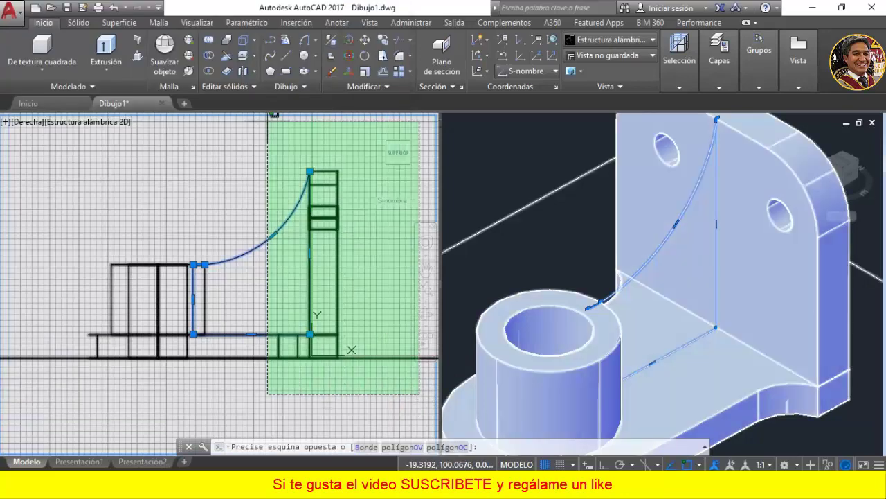
- Extrude the closed rib profile 14 units into a solid and orbit the shaded view to inspect it
{"action": "left_click", "coordinate": [106, 47]}
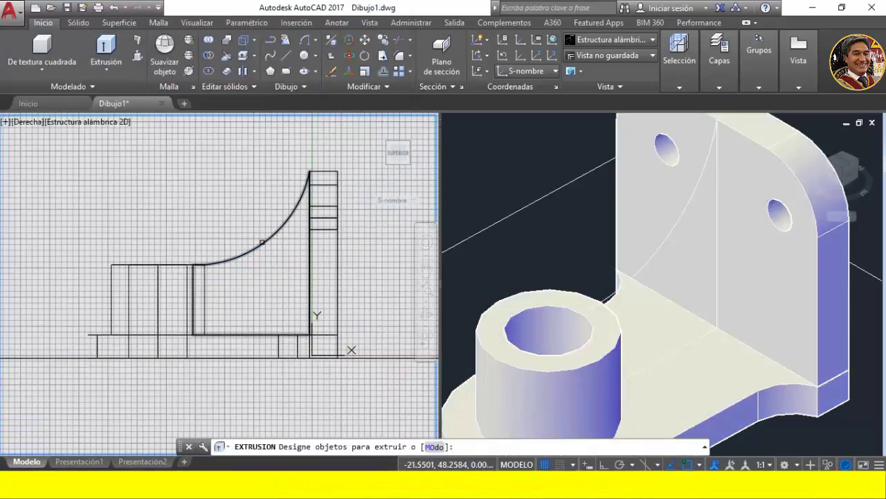
{"action": "left_click", "coordinate": [262, 242]}
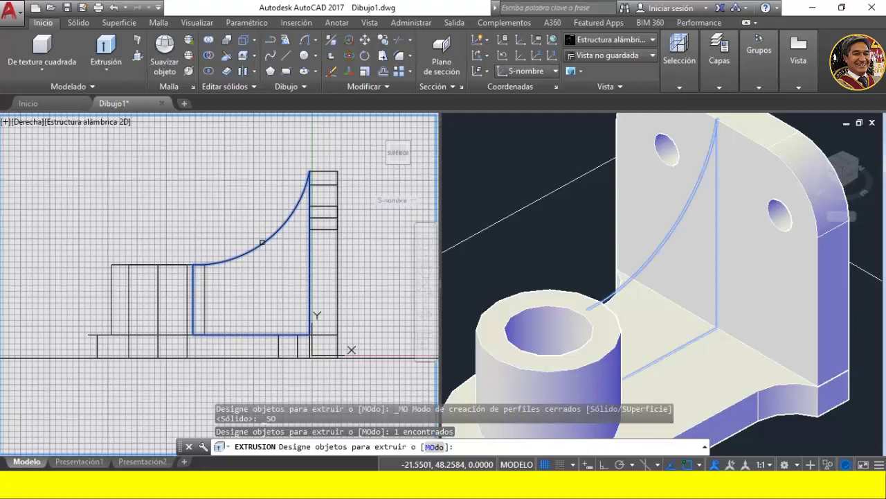
{"action": "key", "text": "Return"}
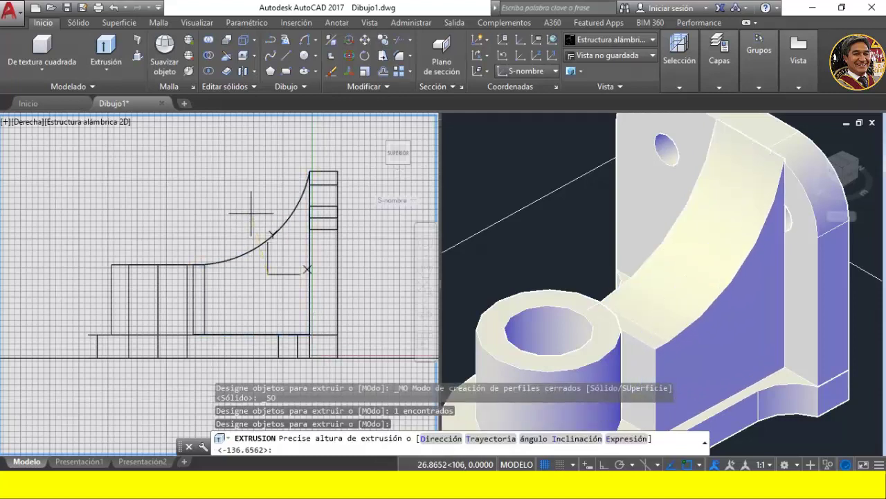
{"action": "type", "text": "14"}
{"action": "key", "text": "Return"}
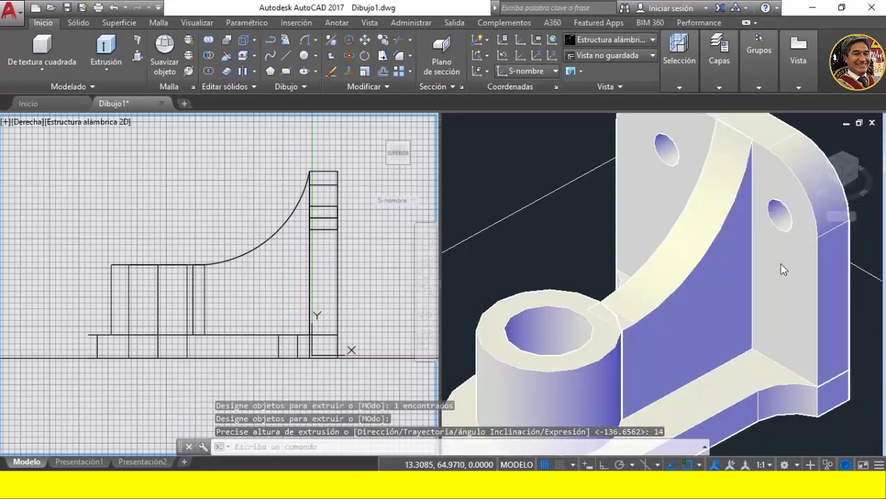
{"action": "left_click", "coordinate": [752, 274]}
{"action": "scroll", "coordinate": [752, 271], "scroll_direction": "down", "scroll_amount": 5}
{"action": "scroll", "coordinate": [753, 271], "scroll_direction": "up", "scroll_amount": 2}
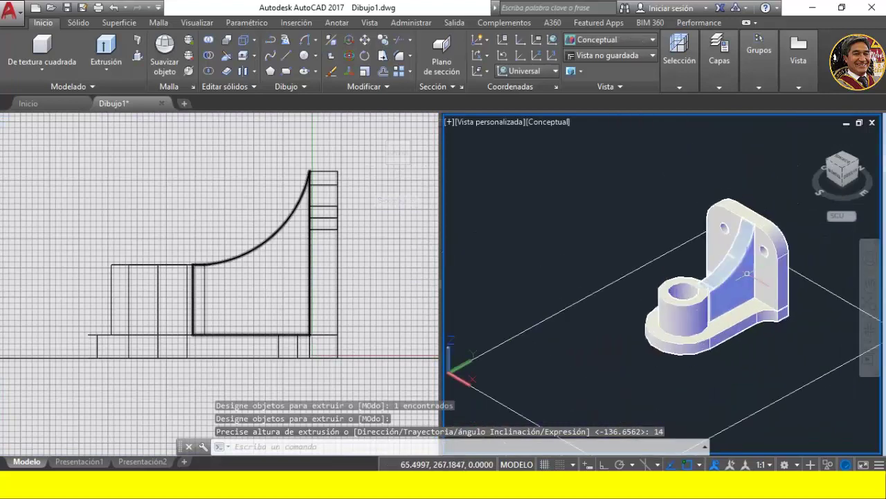
{"action": "mouse_move", "coordinate": [753, 271]}
{"action": "middle_mouse_down", "text": "shift"}
{"action": "mouse_move", "coordinate": [734, 277]}
{"action": "mouse_move", "coordinate": [791, 332]}
{"action": "mouse_move", "coordinate": [817, 311]}
{"action": "mouse_move", "coordinate": [805, 319]}
{"action": "mouse_move", "coordinate": [807, 298]}
{"action": "middle_mouse_up", "text": "shift"}
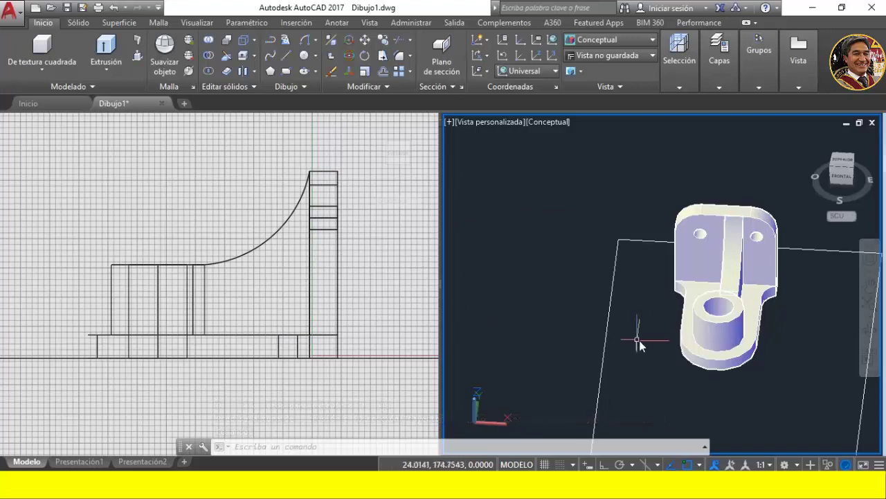
{"action": "middle_click_drag", "start_coordinate": [672, 332], "coordinate": [611, 317], "text": "shift"}
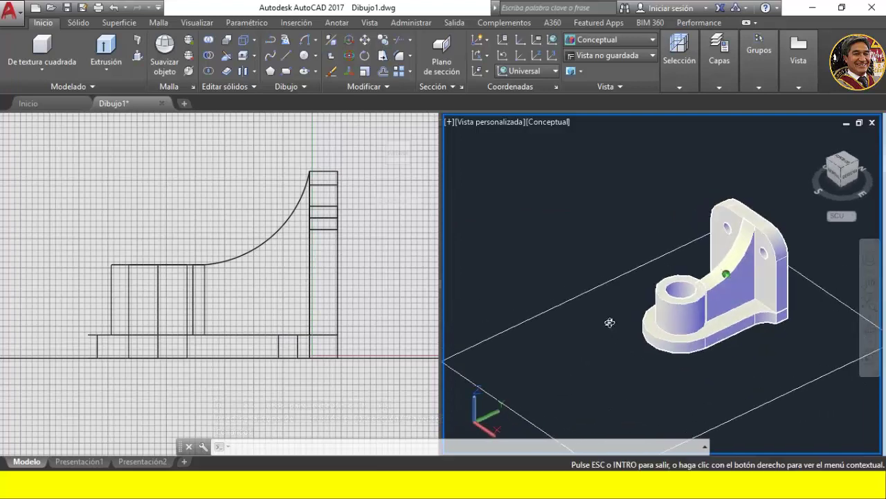
{"action": "scroll", "coordinate": [692, 241], "scroll_direction": "up", "scroll_amount": 5}
{"action": "scroll", "coordinate": [692, 241], "scroll_direction": "down", "scroll_amount": 4}
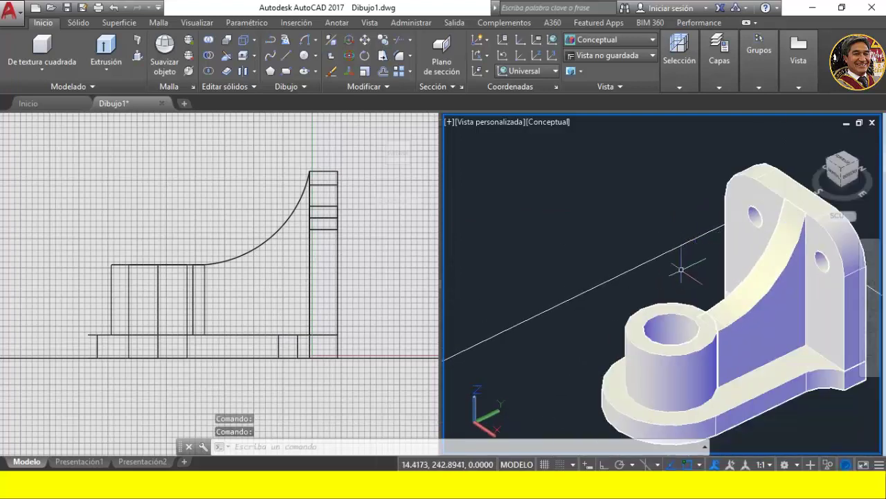
- Move the rib from its top-edge midpoint to the back wall's top midpoint, centring it
{"action": "left_click", "coordinate": [206, 251]}
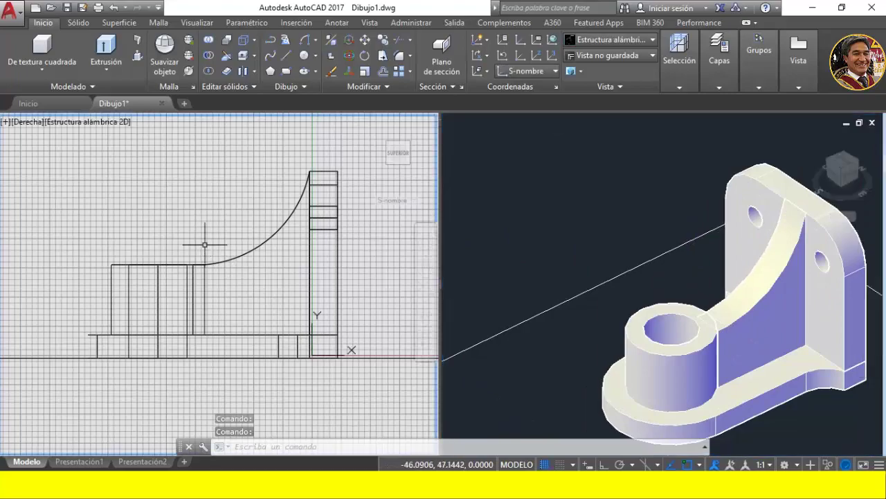
{"action": "middle_click_drag", "start_coordinate": [228, 242], "coordinate": [263, 270], "text": "shift"}
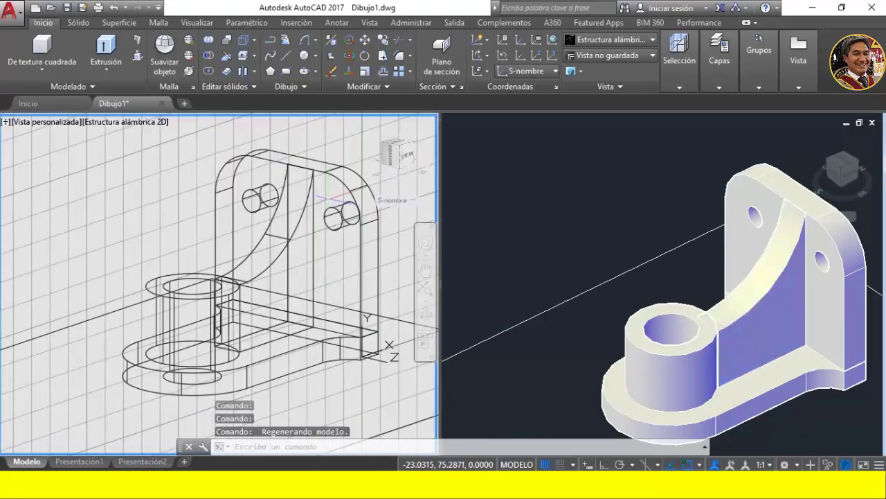
{"action": "left_click", "coordinate": [365, 41]}
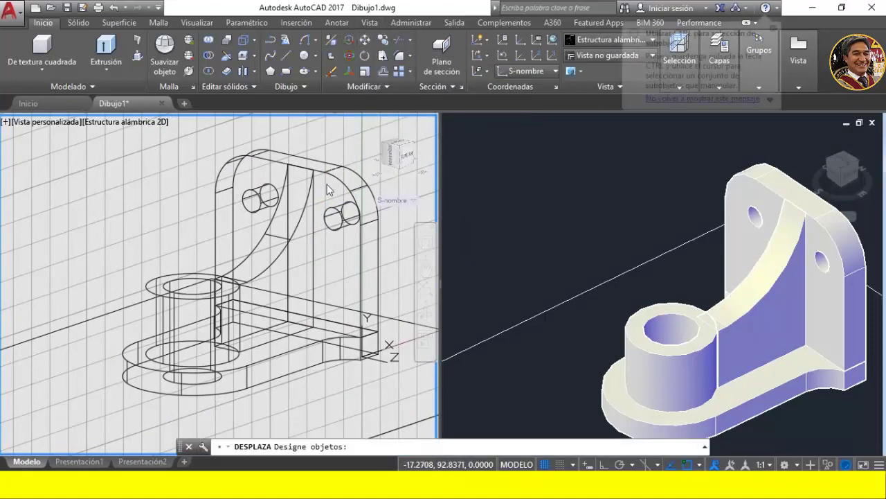
{"action": "left_click", "coordinate": [297, 225], "text": "ctrl"}
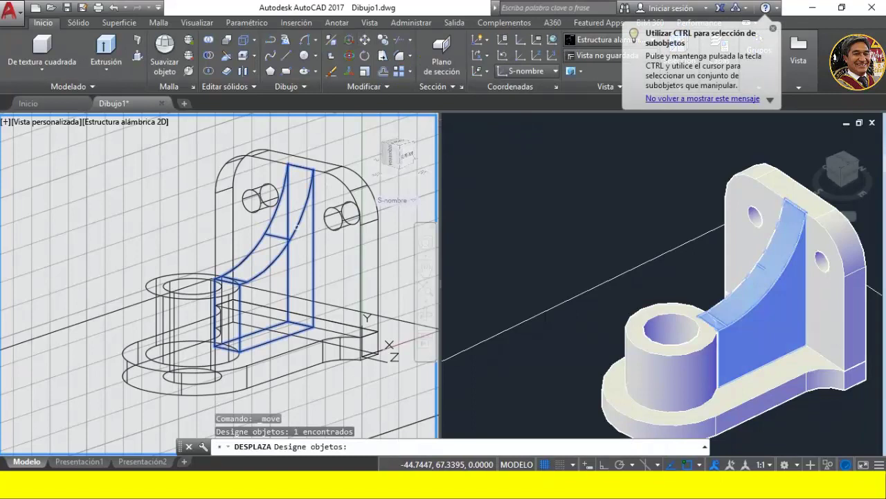
{"action": "key", "text": "Return"}
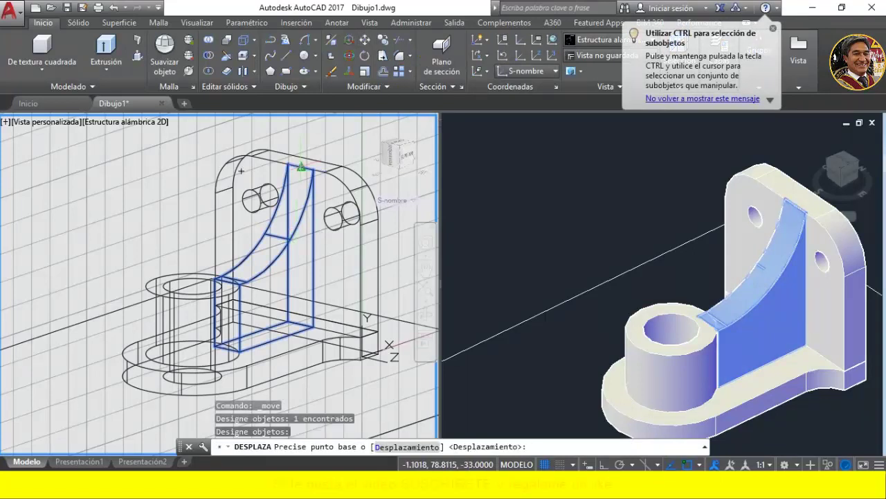
{"action": "left_click", "coordinate": [303, 166]}
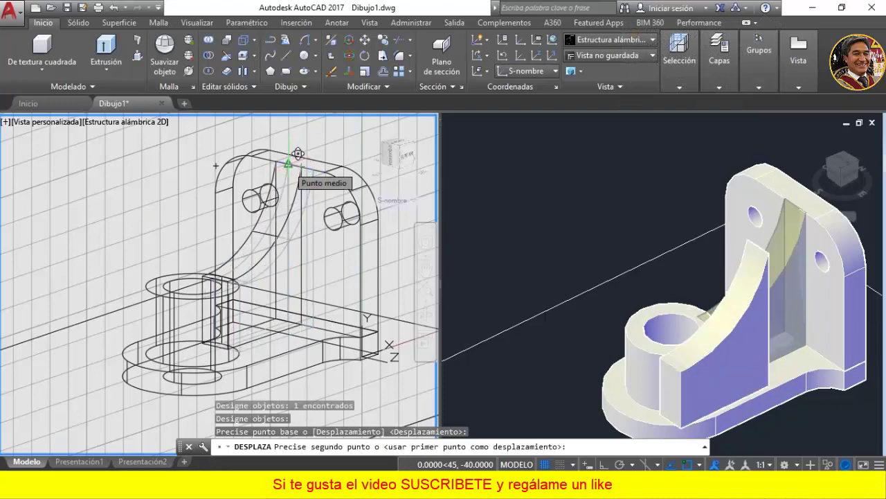
{"action": "left_click", "coordinate": [298, 153]}
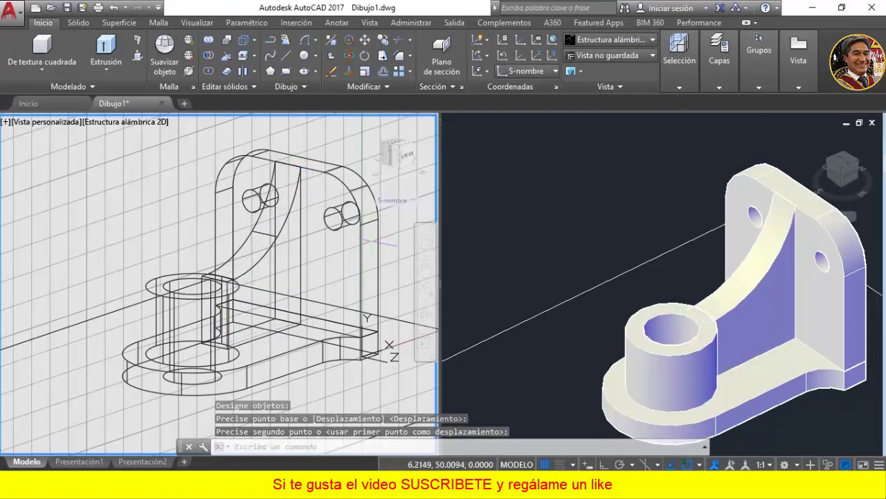
{"action": "left_click", "coordinate": [762, 346]}
{"action": "mouse_move", "coordinate": [759, 335]}
{"action": "middle_mouse_down", "text": "shift"}
{"action": "mouse_move", "coordinate": [781, 408]}
{"action": "mouse_move", "coordinate": [700, 254]}
{"action": "mouse_move", "coordinate": [703, 326]}
{"action": "mouse_move", "coordinate": [711, 337]}
{"action": "mouse_move", "coordinate": [698, 320]}
{"action": "middle_mouse_up", "text": "shift"}
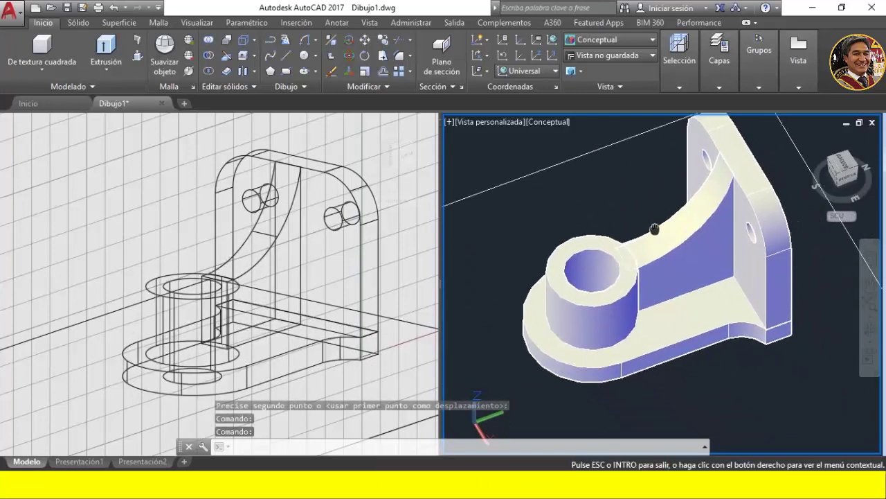
- Orbit around the boss and rib to inspect them, then bring up Ejercicio 14.png in Paint
{"action": "scroll", "coordinate": [623, 242], "scroll_direction": "up", "scroll_amount": 4}
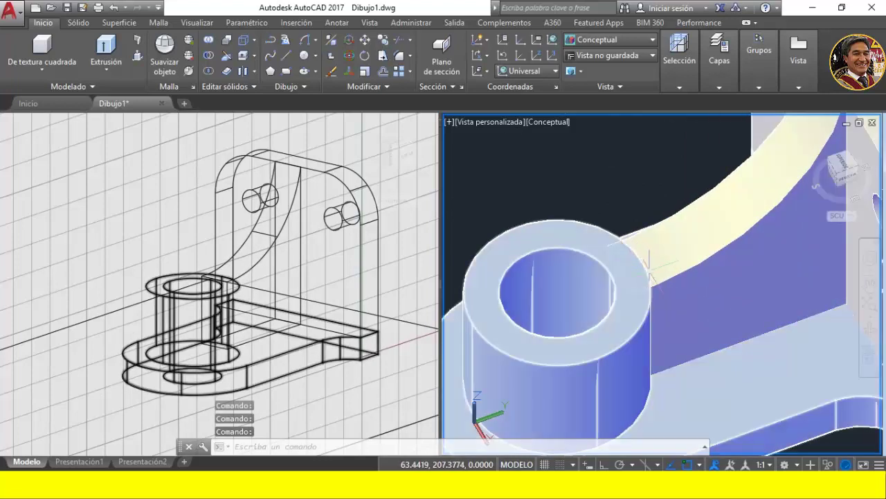
{"action": "mouse_move", "coordinate": [650, 263]}
{"action": "middle_mouse_down", "text": "shift"}
{"action": "mouse_move", "coordinate": [779, 277]}
{"action": "mouse_move", "coordinate": [684, 292]}
{"action": "mouse_move", "coordinate": [678, 279]}
{"action": "mouse_move", "coordinate": [652, 321]}
{"action": "mouse_move", "coordinate": [694, 298]}
{"action": "middle_mouse_up", "text": "shift"}
{"action": "scroll", "coordinate": [697, 288], "scroll_direction": "down", "scroll_amount": 5}
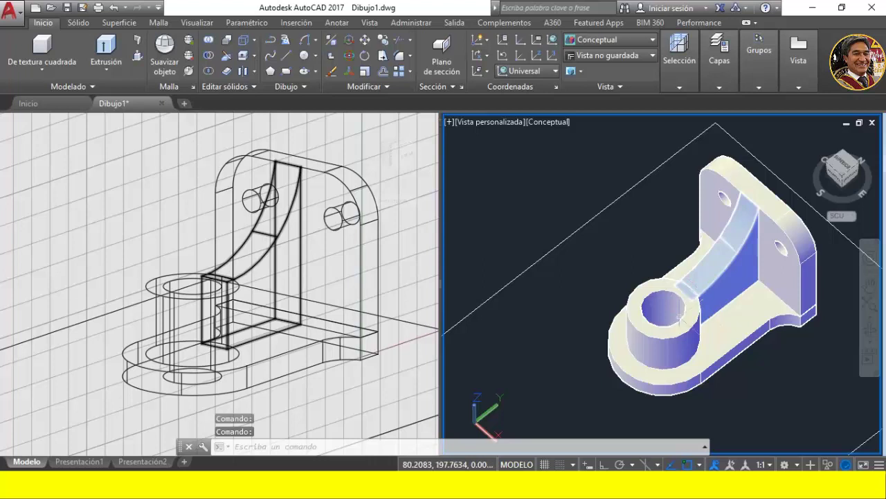
{"action": "key", "text": "Escape"}
{"action": "key", "text": "Escape"}
{"action": "key", "text": "Escape"}
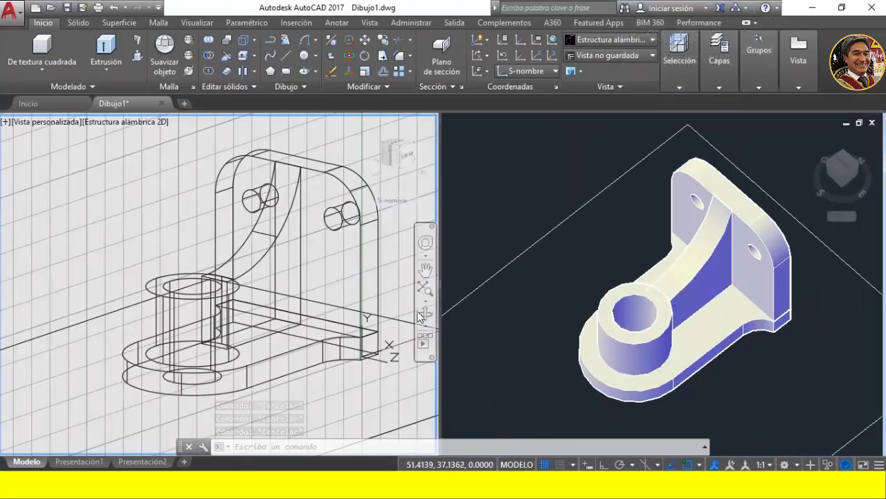
{"action": "key", "text": "alt+Tab"}
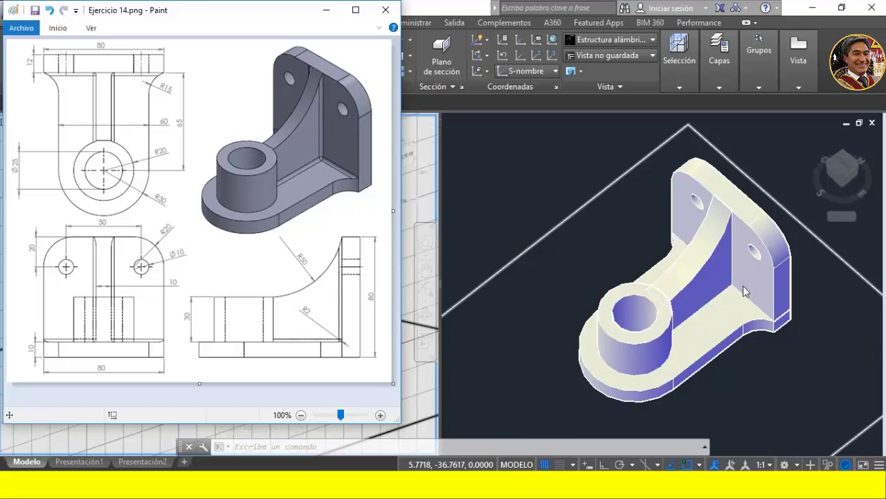
- Merge all three bracket solids into one with Unión, window-selecting them
{"action": "left_click", "coordinate": [430, 442]}
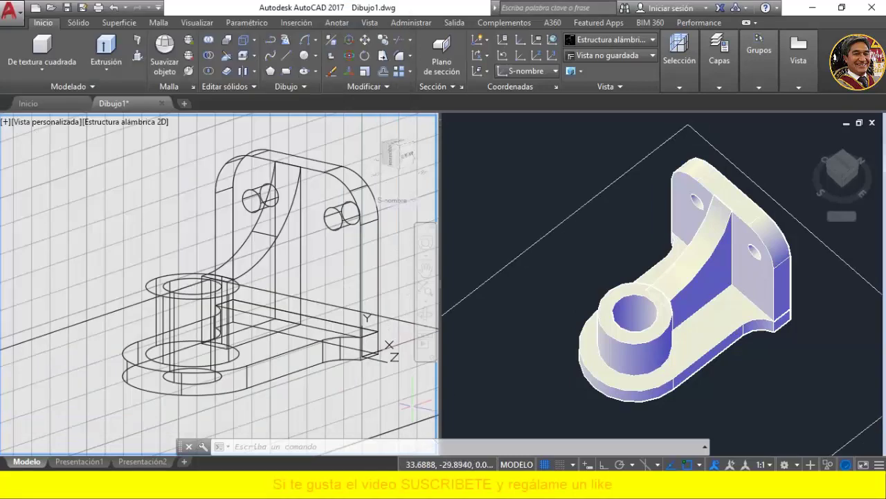
{"action": "left_click", "coordinate": [208, 41]}
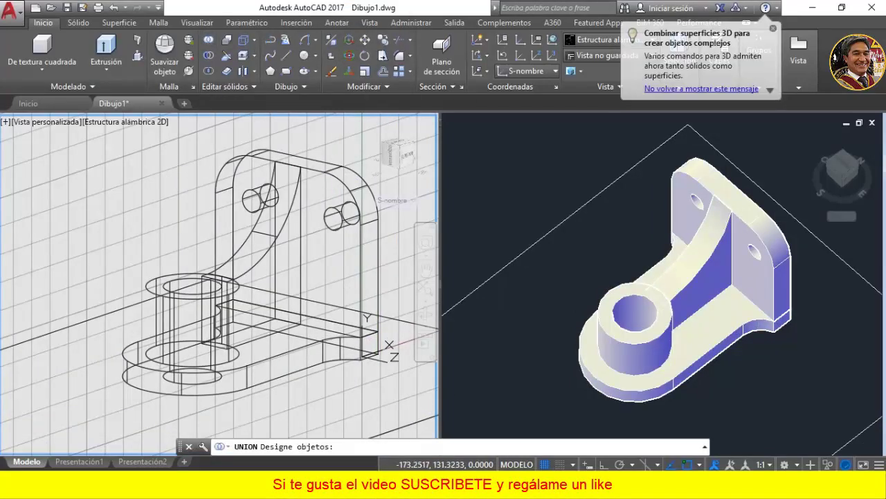
{"action": "left_click", "coordinate": [99, 131]}
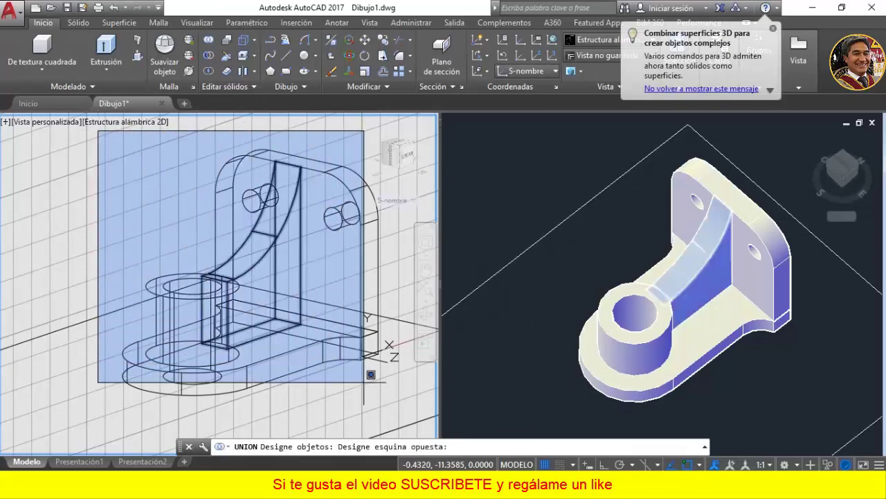
{"action": "left_click", "coordinate": [410, 397]}
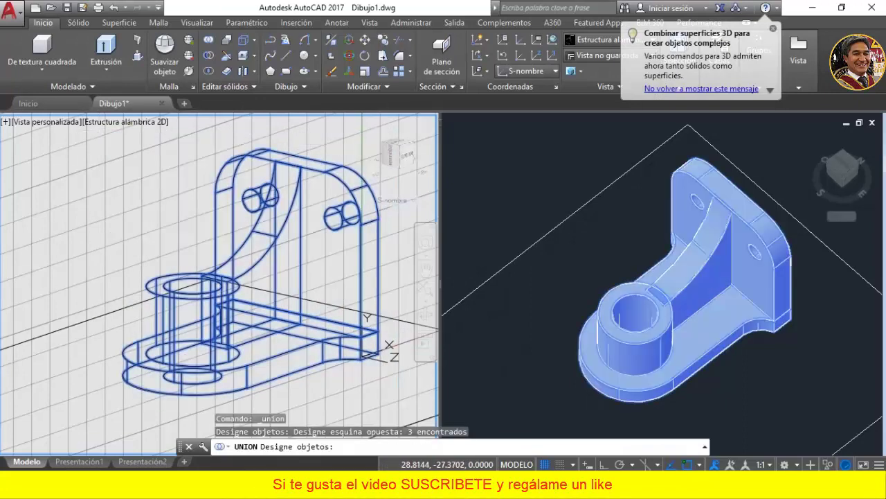
{"action": "key", "text": "Return"}
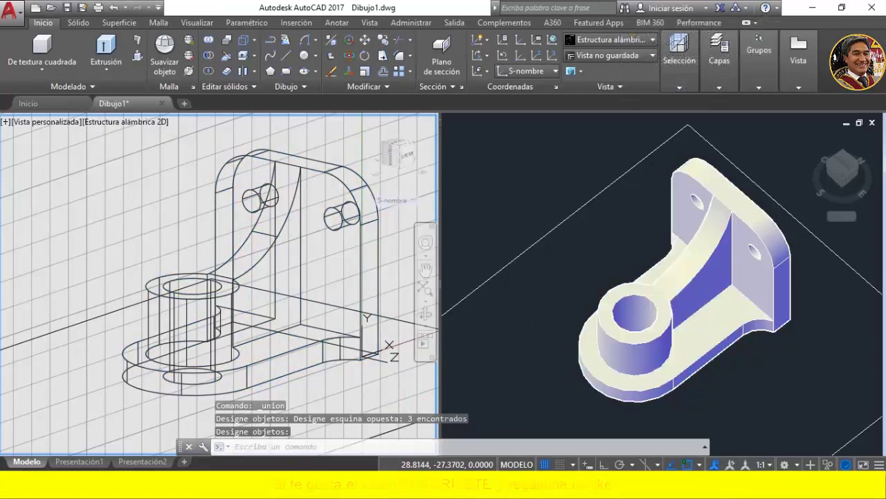
{"action": "left_click", "coordinate": [270, 248]}
{"action": "key", "text": "Return"}
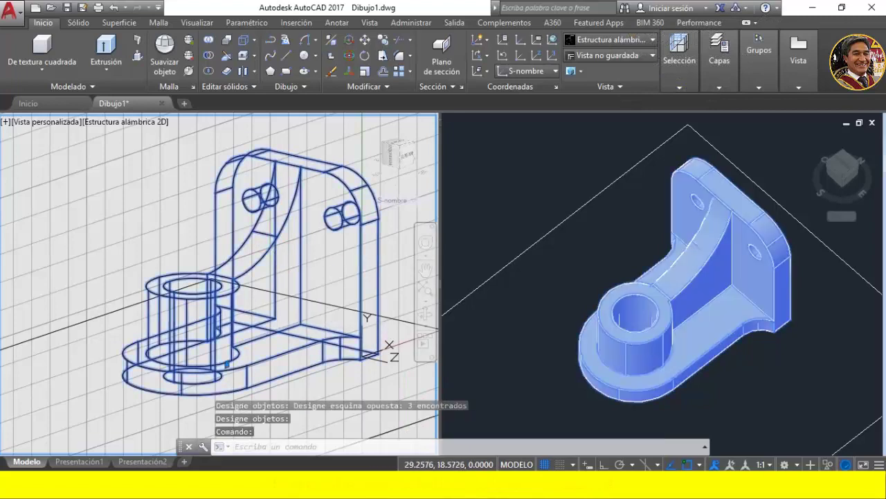
{"action": "key", "text": "Escape"}
{"action": "key", "text": "Escape"}
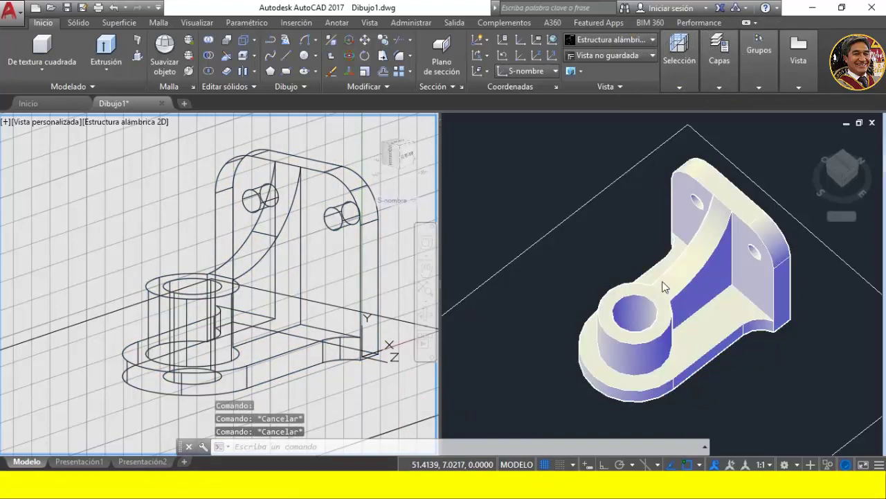
- Zoom and orbit the shaded bracket to inspect the hole, and compare it with the Paint reference drawing
{"action": "left_click", "coordinate": [644, 318]}
{"action": "scroll", "coordinate": [661, 293], "scroll_direction": "up", "scroll_amount": 3}
{"action": "scroll", "coordinate": [644, 284], "scroll_direction": "up", "scroll_amount": 3}
{"action": "scroll", "coordinate": [626, 273], "scroll_direction": "up", "scroll_amount": 3}
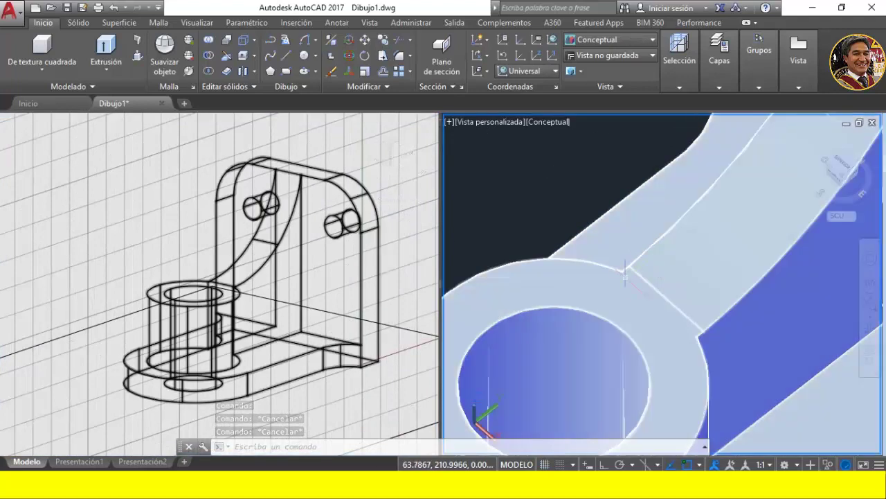
{"action": "middle_click", "coordinate": [650, 295]}
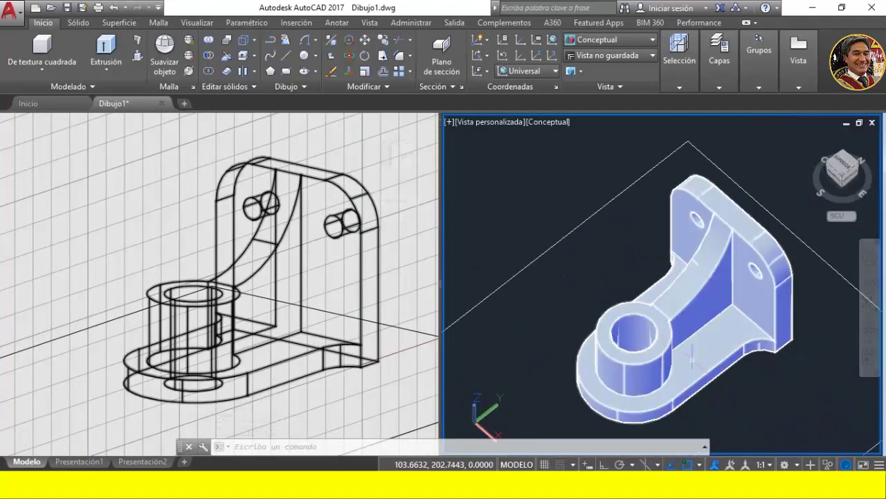
{"action": "mouse_move", "coordinate": [697, 333]}
{"action": "middle_mouse_down", "text": "shift"}
{"action": "mouse_move", "coordinate": [628, 284]}
{"action": "mouse_move", "coordinate": [664, 336]}
{"action": "mouse_move", "coordinate": [684, 320]}
{"action": "mouse_move", "coordinate": [672, 332]}
{"action": "middle_mouse_up", "text": "shift"}
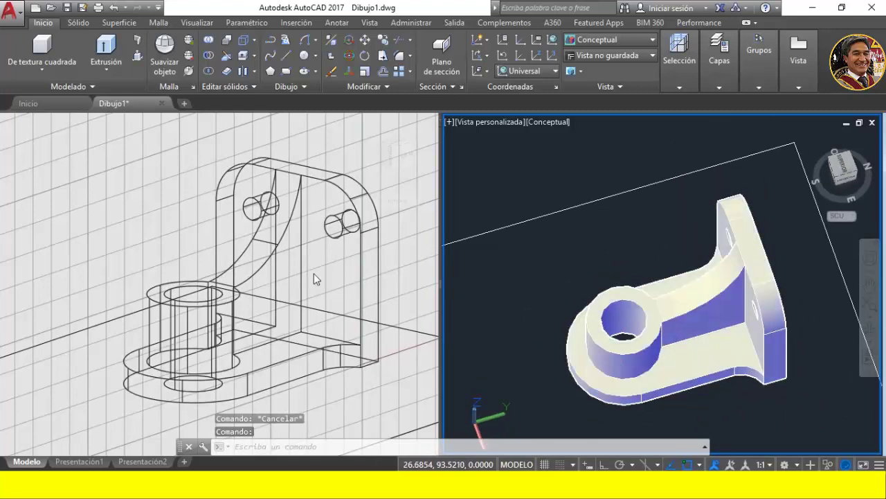
{"action": "middle_click_drag", "start_coordinate": [709, 347], "coordinate": [710, 330], "text": "shift"}
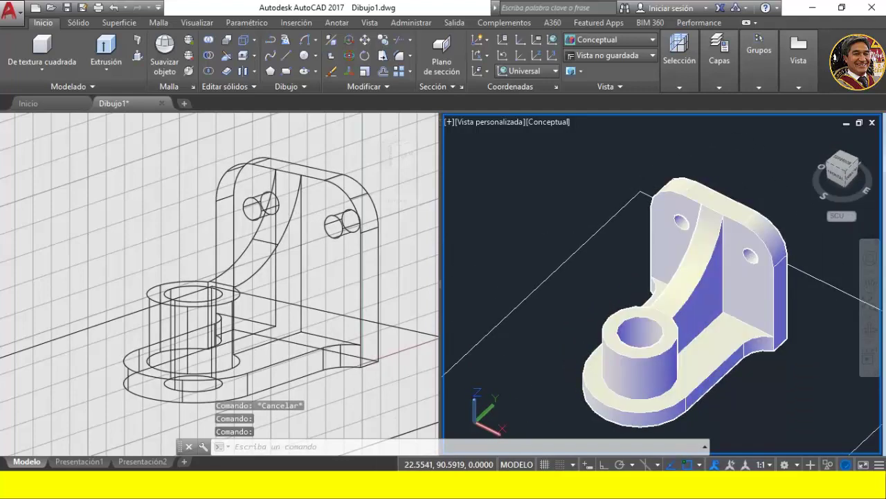
{"action": "key", "text": "alt+Tab"}
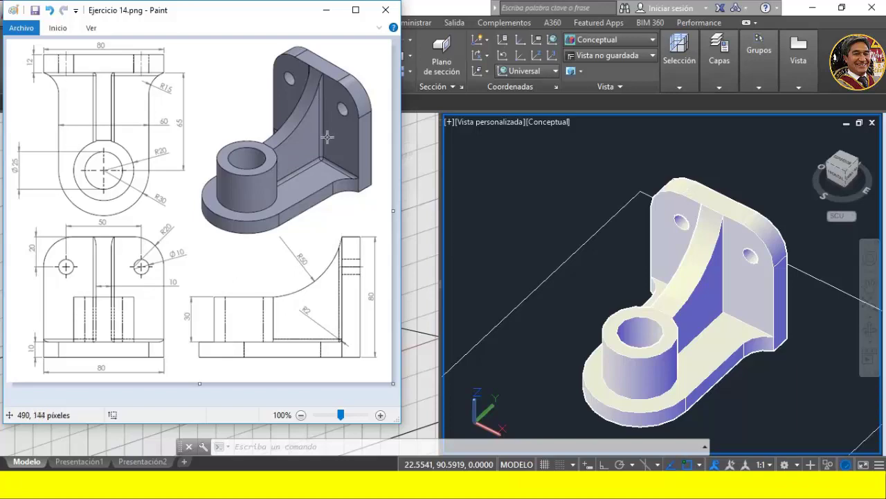
{"action": "left_click", "coordinate": [721, 319]}
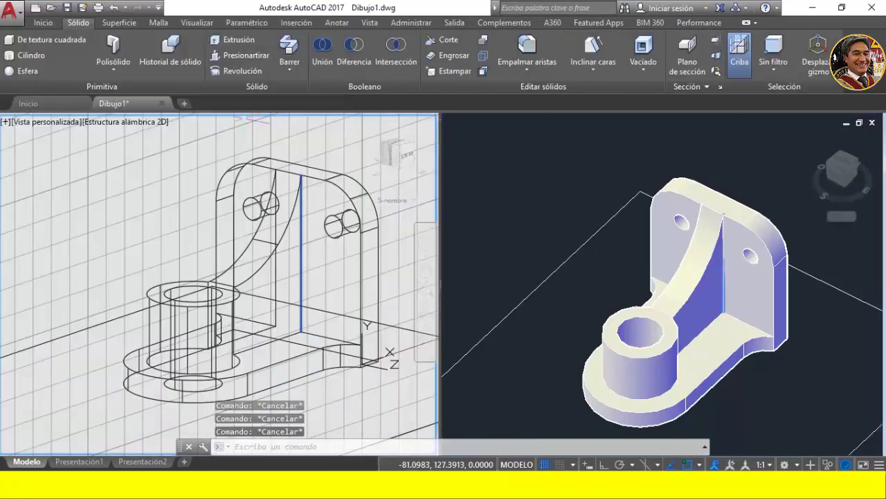
- Start a radius 2 edge fillet and pick the three rib and back-wall joint edges on one side
{"action": "left_click", "coordinate": [528, 51]}
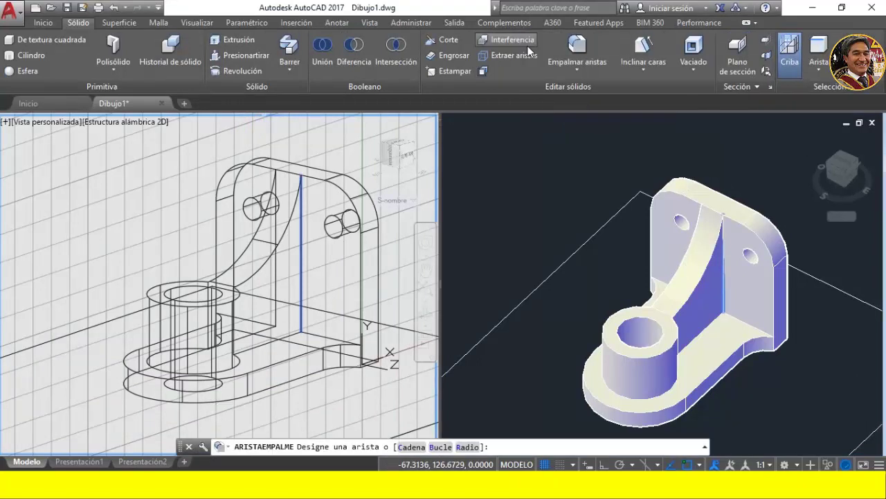
{"action": "left_click", "coordinate": [465, 447]}
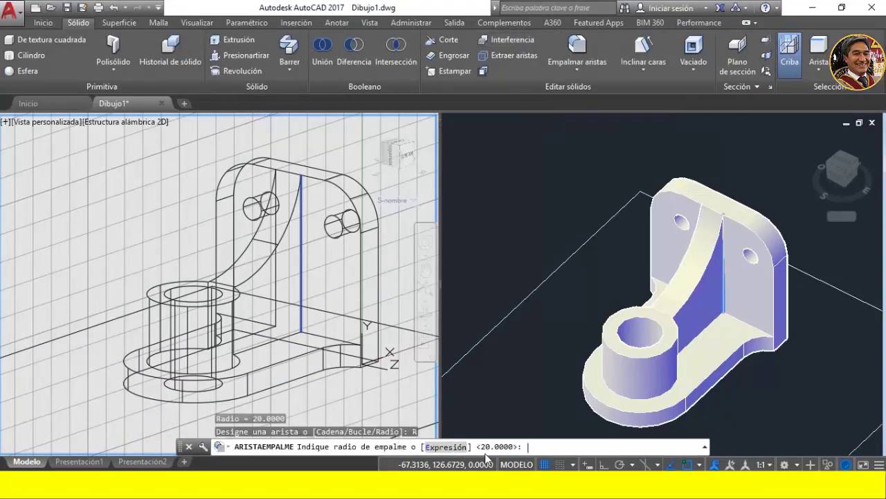
{"action": "type", "text": "2"}
{"action": "key", "text": "Return"}
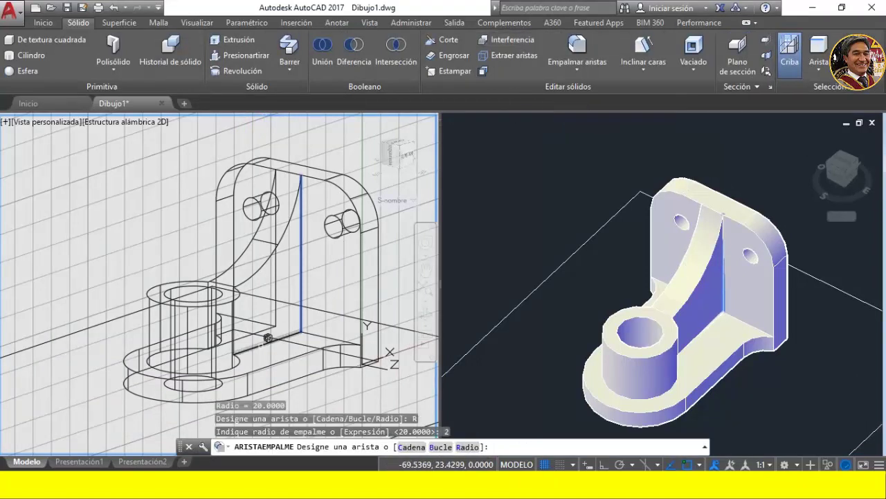
{"action": "left_click", "coordinate": [268, 342]}
{"action": "left_click", "coordinate": [302, 315]}
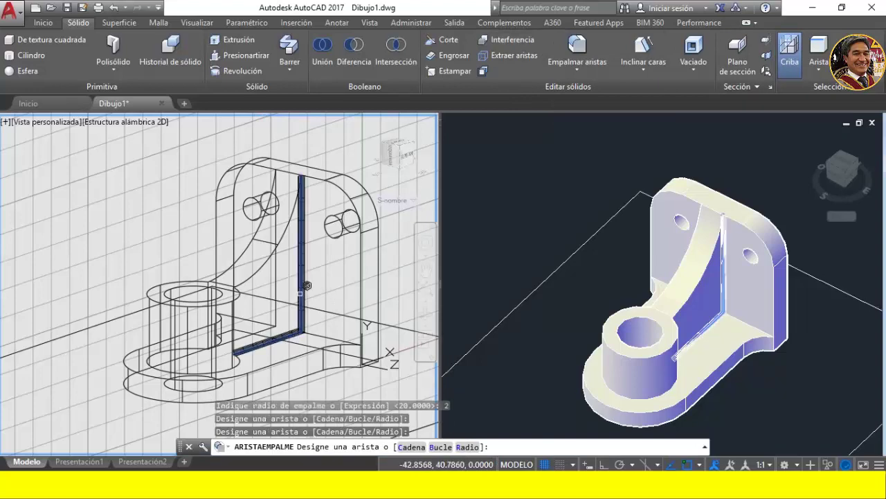
{"action": "left_click", "coordinate": [332, 331]}
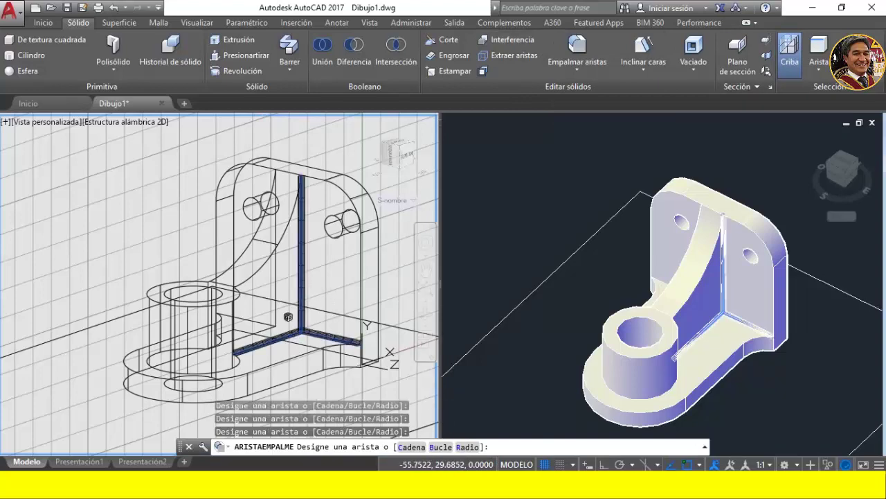
- Add the three matching edges on the rib's other side and apply the fillets
{"action": "middle_click_drag", "start_coordinate": [281, 315], "coordinate": [393, 330], "text": "shift"}
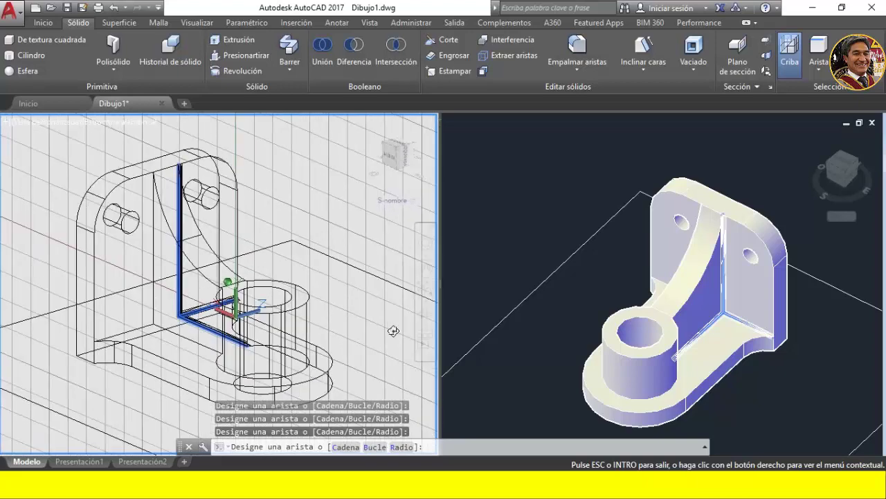
{"action": "left_click", "coordinate": [153, 251]}
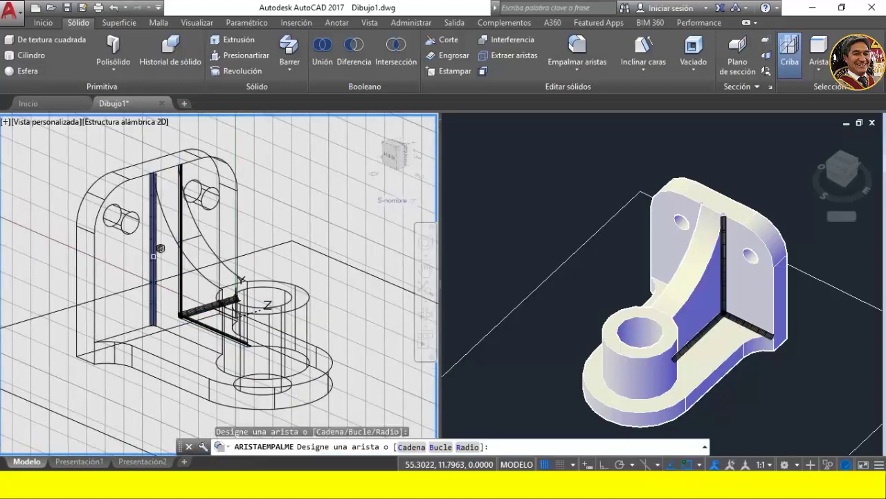
{"action": "left_click", "coordinate": [201, 338]}
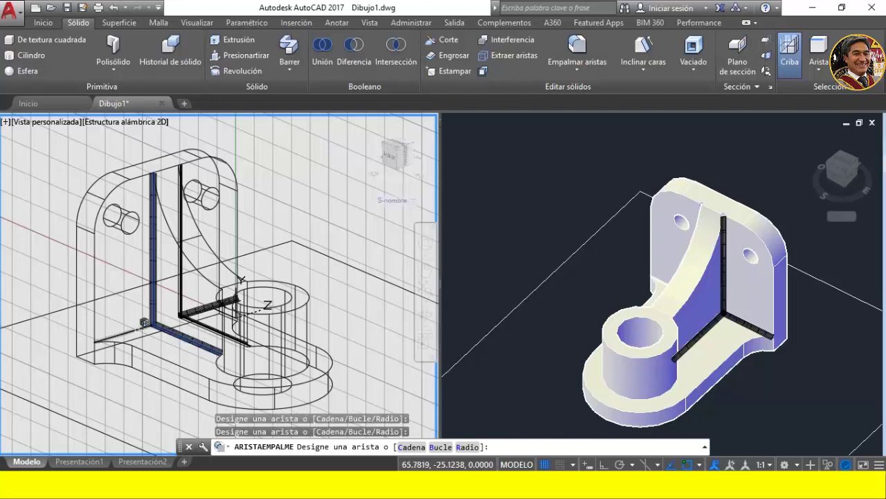
{"action": "left_click", "coordinate": [142, 322]}
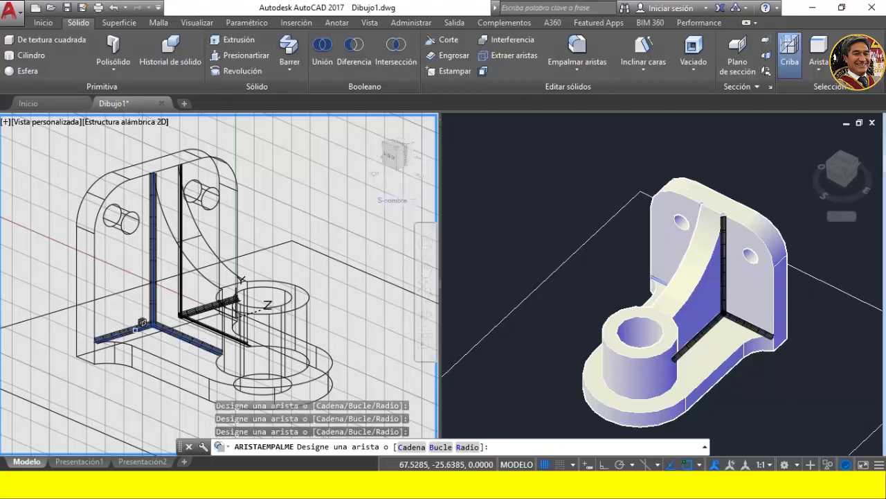
{"action": "key", "text": "Return"}
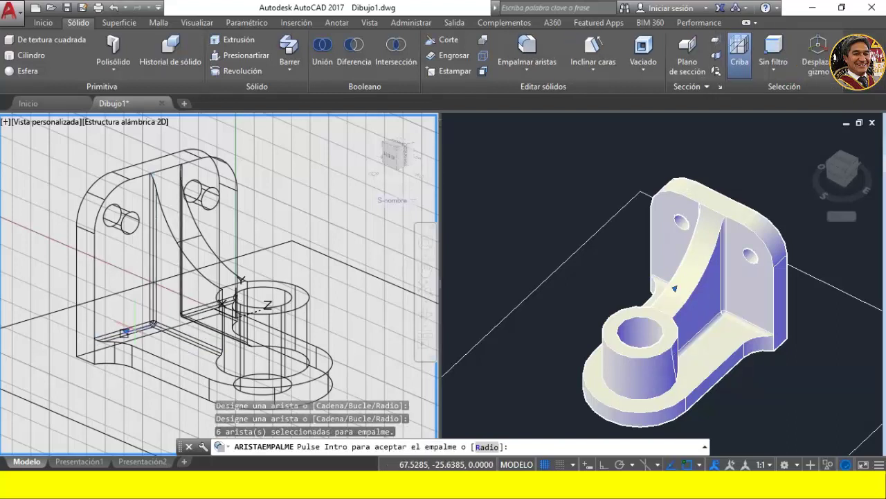
{"action": "key", "text": "Return"}
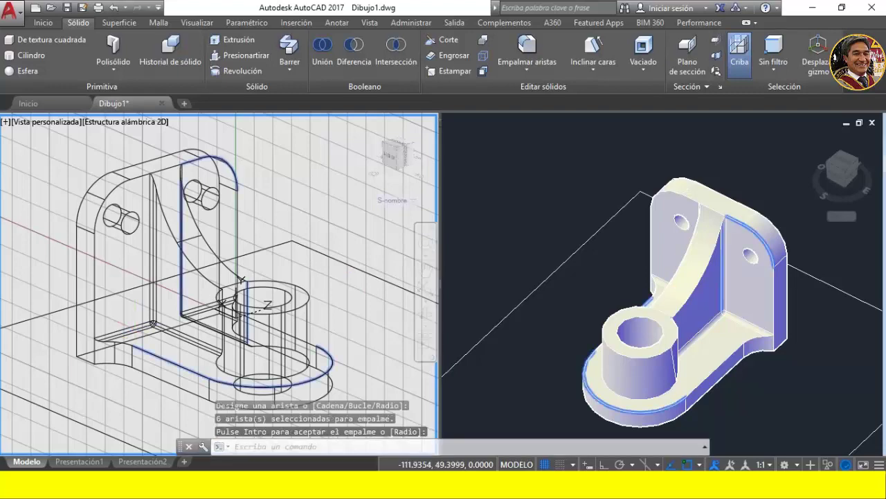
- Zoom and orbit the shaded view to inspect the filleted inner corners from the front
{"action": "left_click", "coordinate": [741, 309]}
{"action": "scroll", "coordinate": [741, 308], "scroll_direction": "up", "scroll_amount": 5}
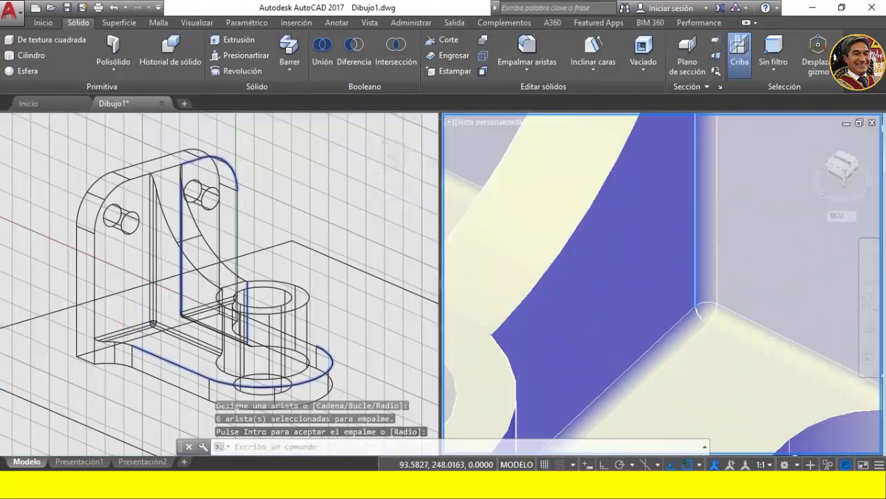
{"action": "scroll", "coordinate": [741, 308], "scroll_direction": "down", "scroll_amount": 5}
{"action": "middle_click_drag", "start_coordinate": [740, 308], "coordinate": [815, 365], "text": "shift"}
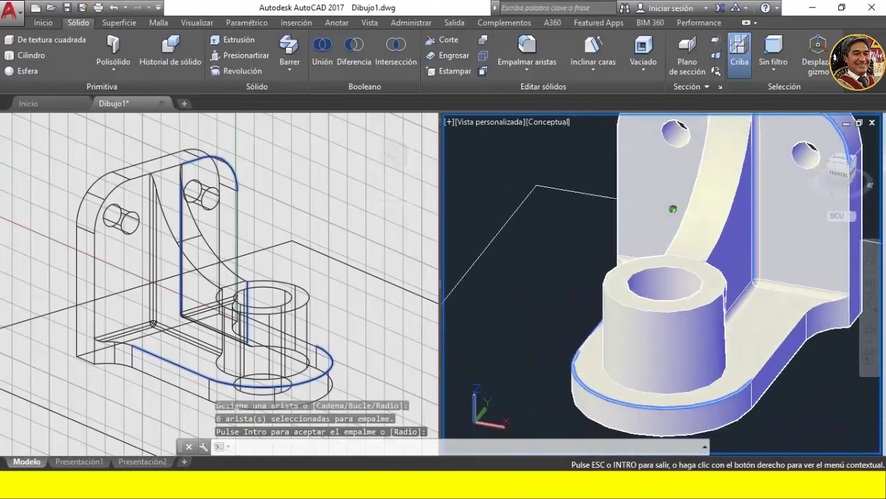
{"action": "mouse_move", "coordinate": [706, 291]}
{"action": "middle_mouse_down", "text": "shift"}
{"action": "mouse_move", "coordinate": [678, 276]}
{"action": "mouse_move", "coordinate": [665, 336]}
{"action": "mouse_move", "coordinate": [679, 307]}
{"action": "middle_mouse_up", "text": "shift"}
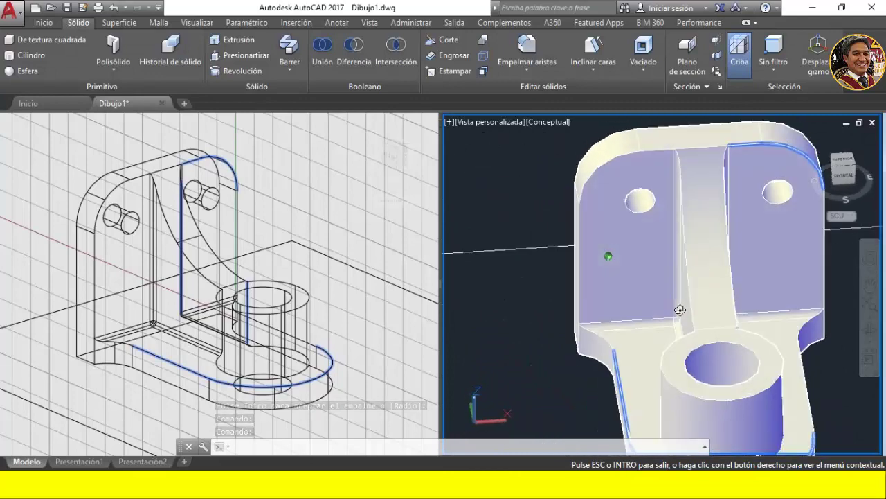
- Set the wireframe viewport to SE Isometric, pan it up-right, and reorient the shaded view
{"action": "left_click", "coordinate": [229, 315]}
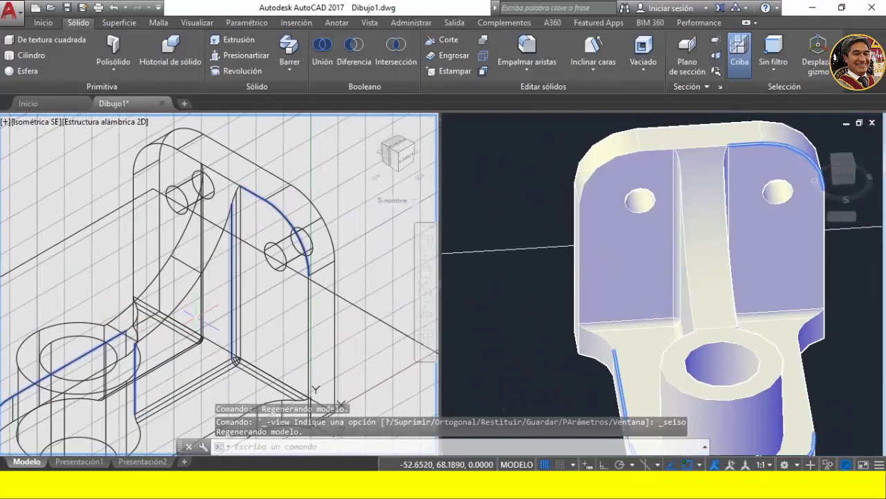
{"action": "middle_click_drag", "start_coordinate": [228, 315], "coordinate": [290, 248]}
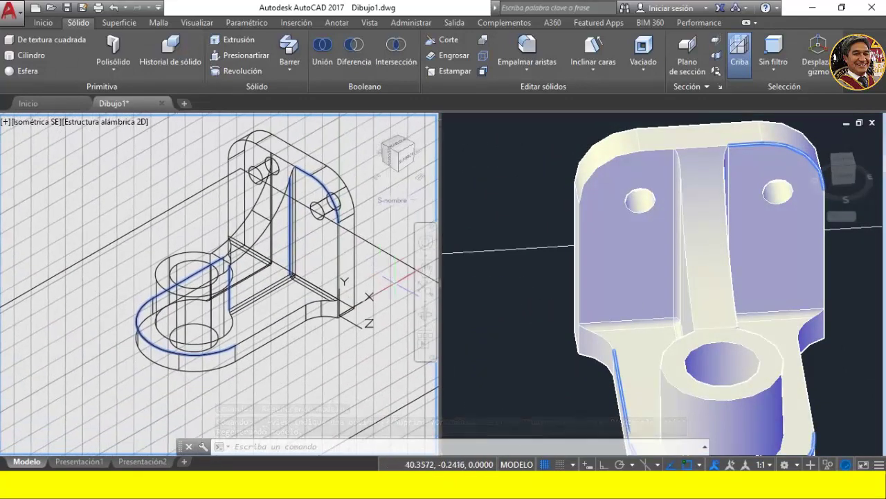
{"action": "left_click", "coordinate": [797, 357]}
{"action": "mouse_move", "coordinate": [796, 358]}
{"action": "middle_mouse_down", "text": "shift"}
{"action": "mouse_move", "coordinate": [712, 276]}
{"action": "mouse_move", "coordinate": [563, 233]}
{"action": "middle_mouse_up", "text": "shift"}
{"action": "scroll", "coordinate": [644, 291], "scroll_direction": "down", "scroll_amount": 3}
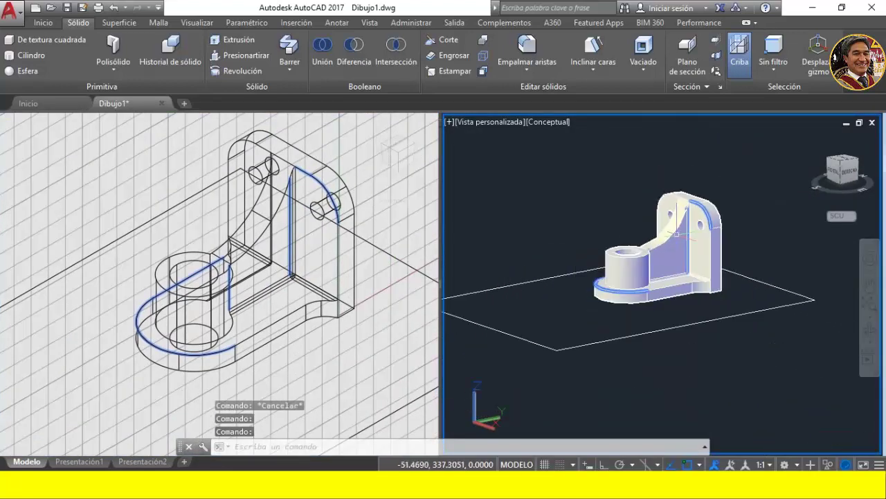
{"action": "scroll", "coordinate": [644, 291], "scroll_direction": "up", "scroll_amount": 2}
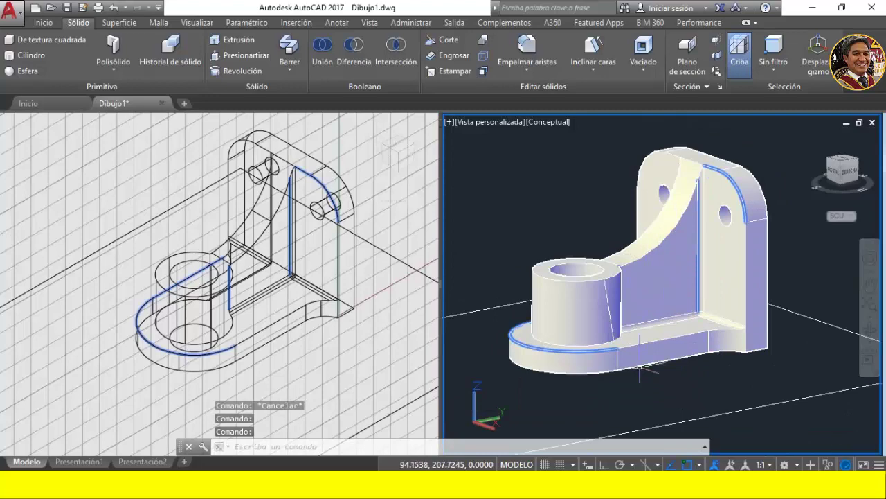